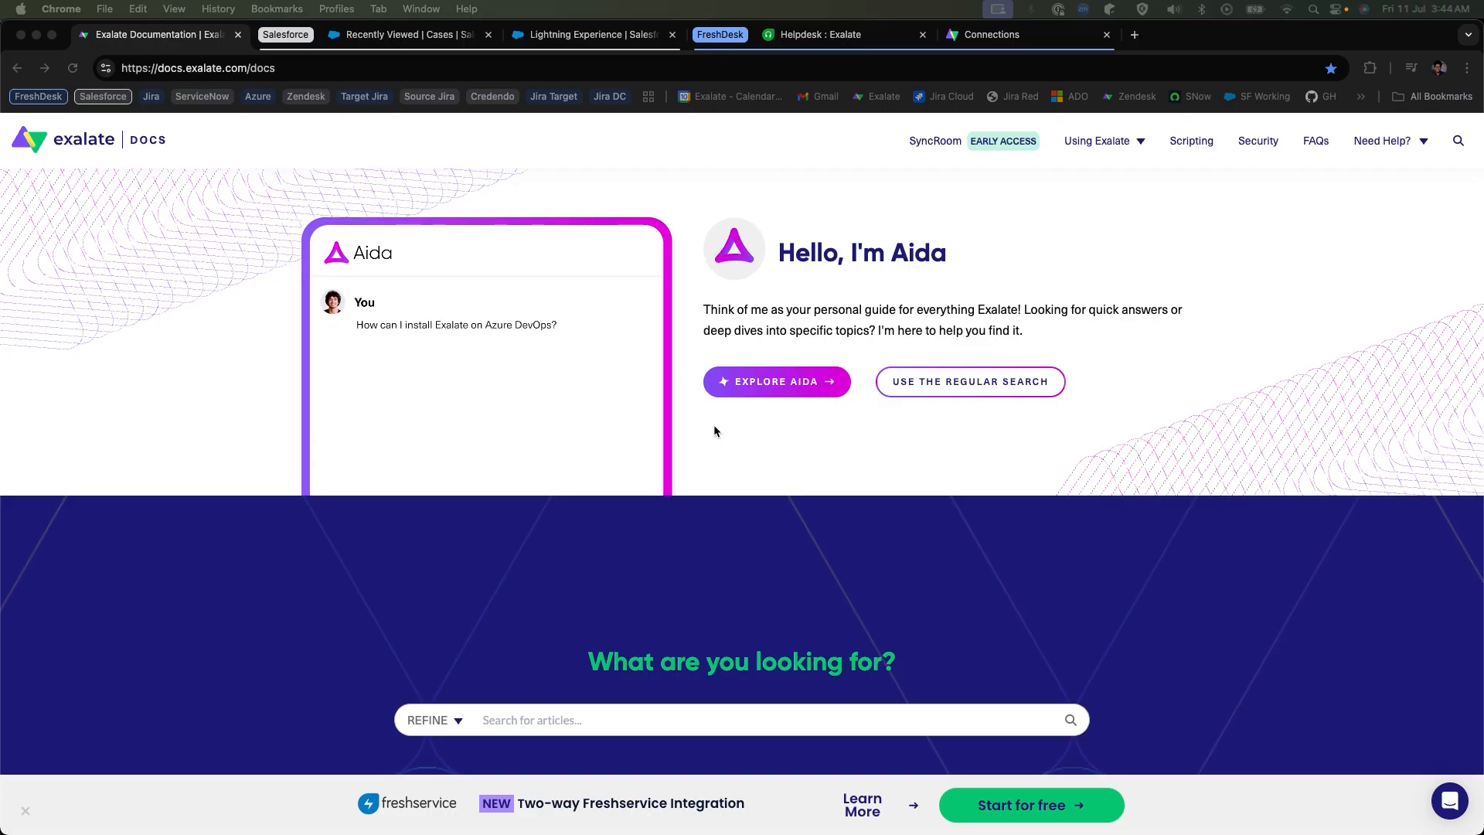
# Choose Salesforce and Freshdesk as the platforms to synchronize and open the tutorial for the Salesforce - Freshdesk integration.
pyautogui.scroll(-4, 714, 425)
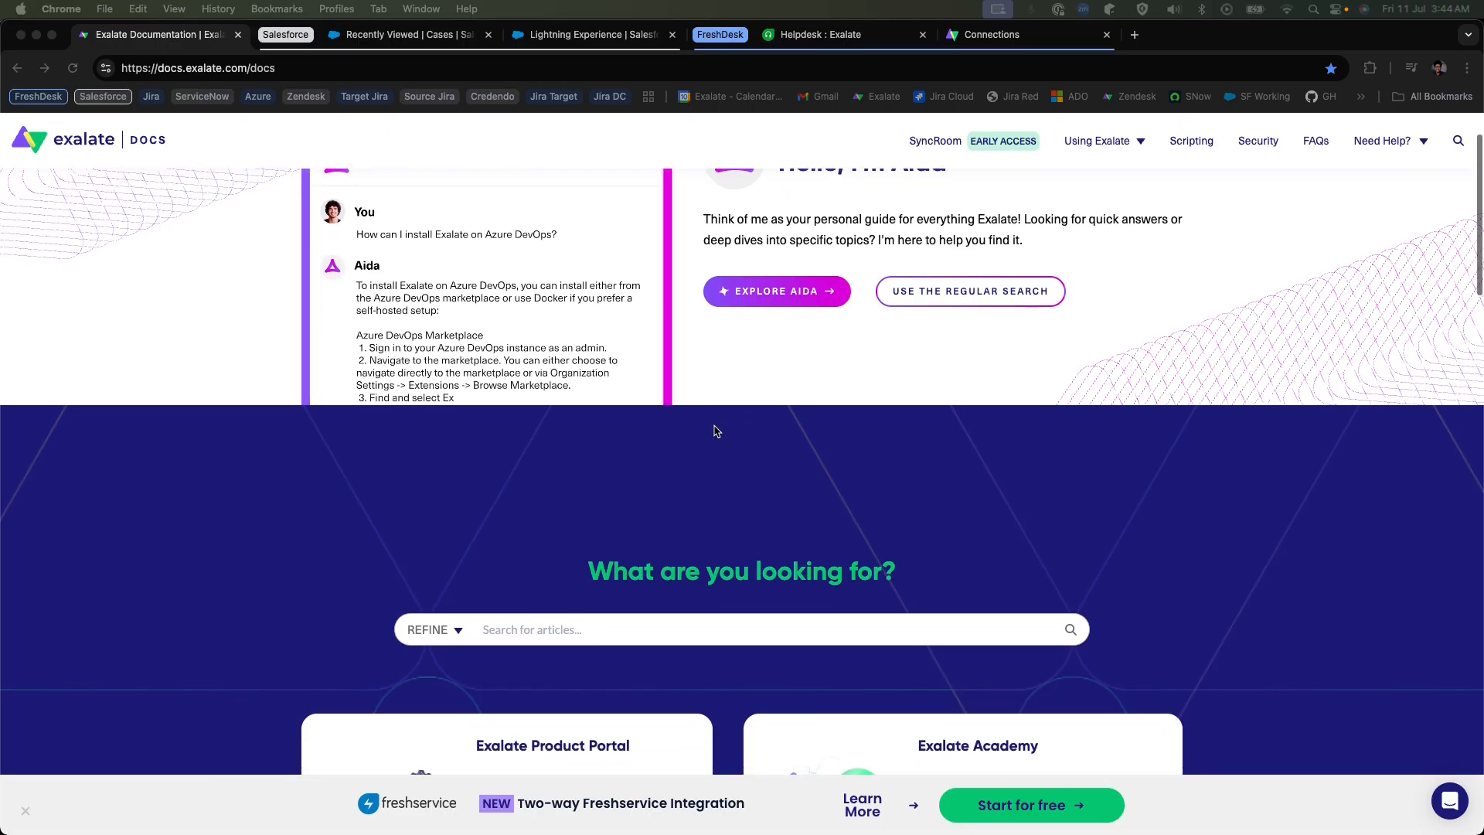
pyautogui.scroll(-1, 714, 430)
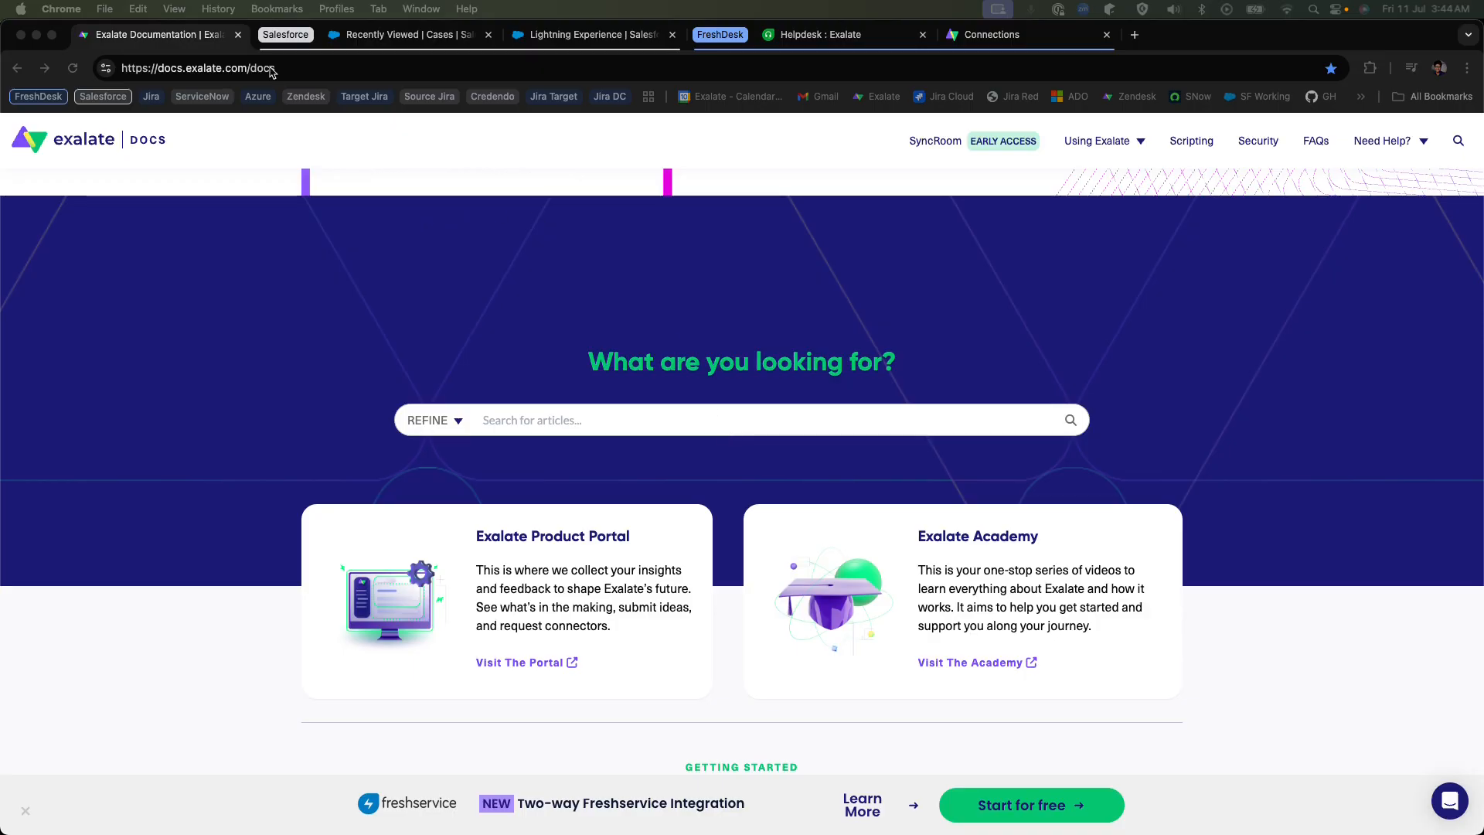
pyautogui.moveTo(316, 68); pyautogui.dragTo(72, 77)
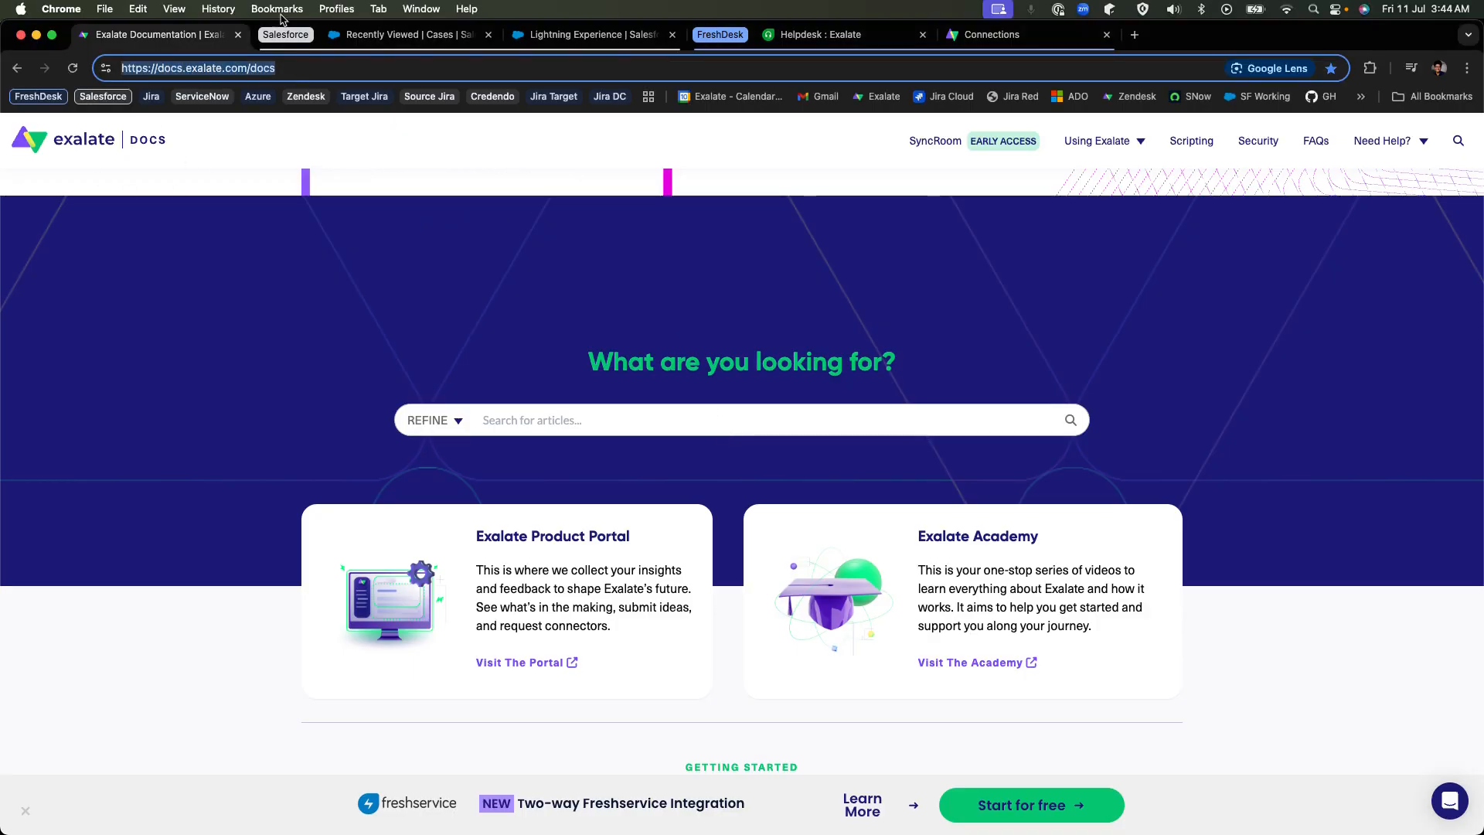
pyautogui.scroll(-1, 288, 300)
pyautogui.scroll(-6, 287, 301)
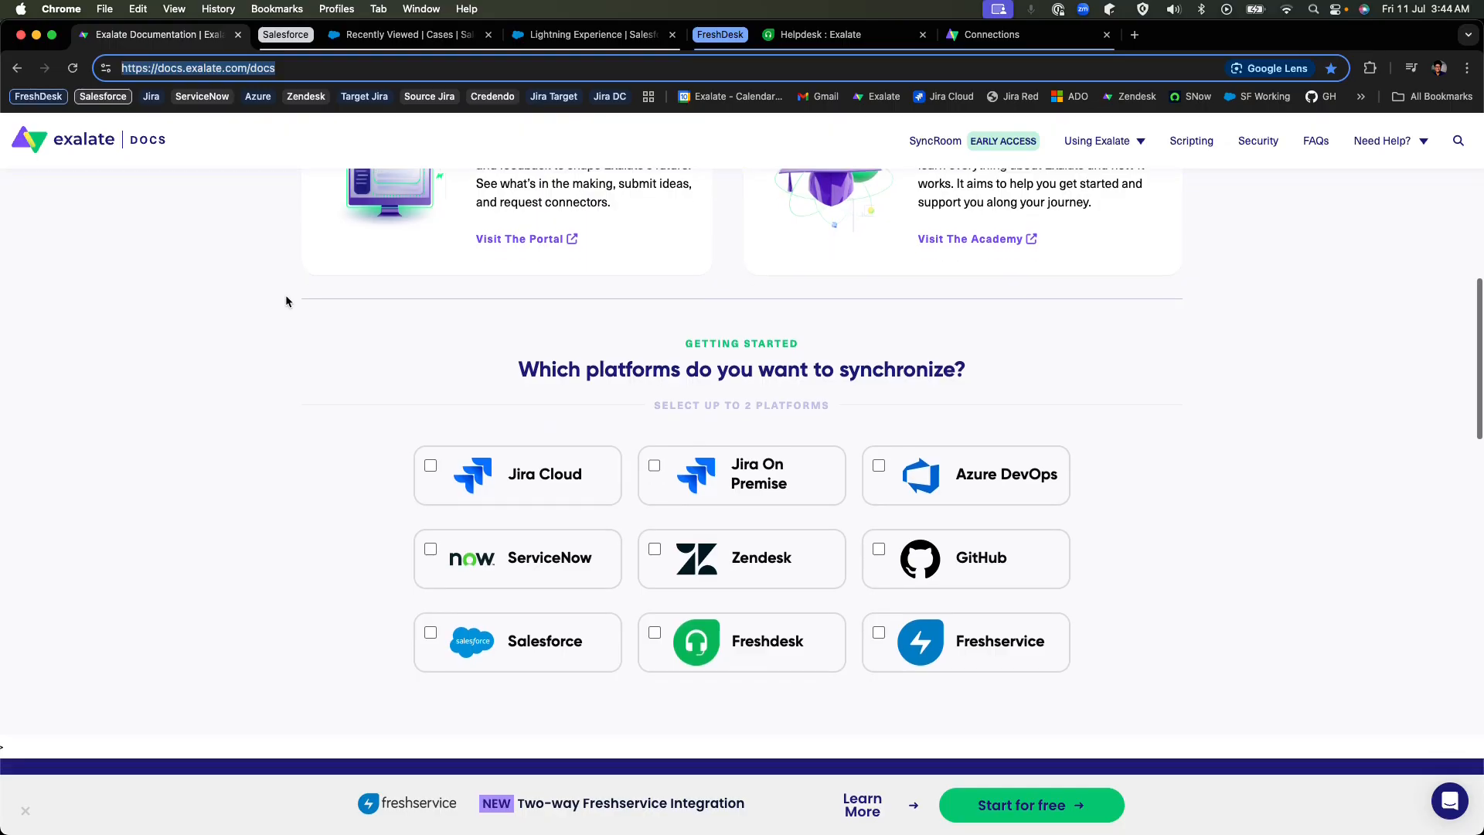
pyautogui.moveTo(523, 338); pyautogui.dragTo(1067, 340)
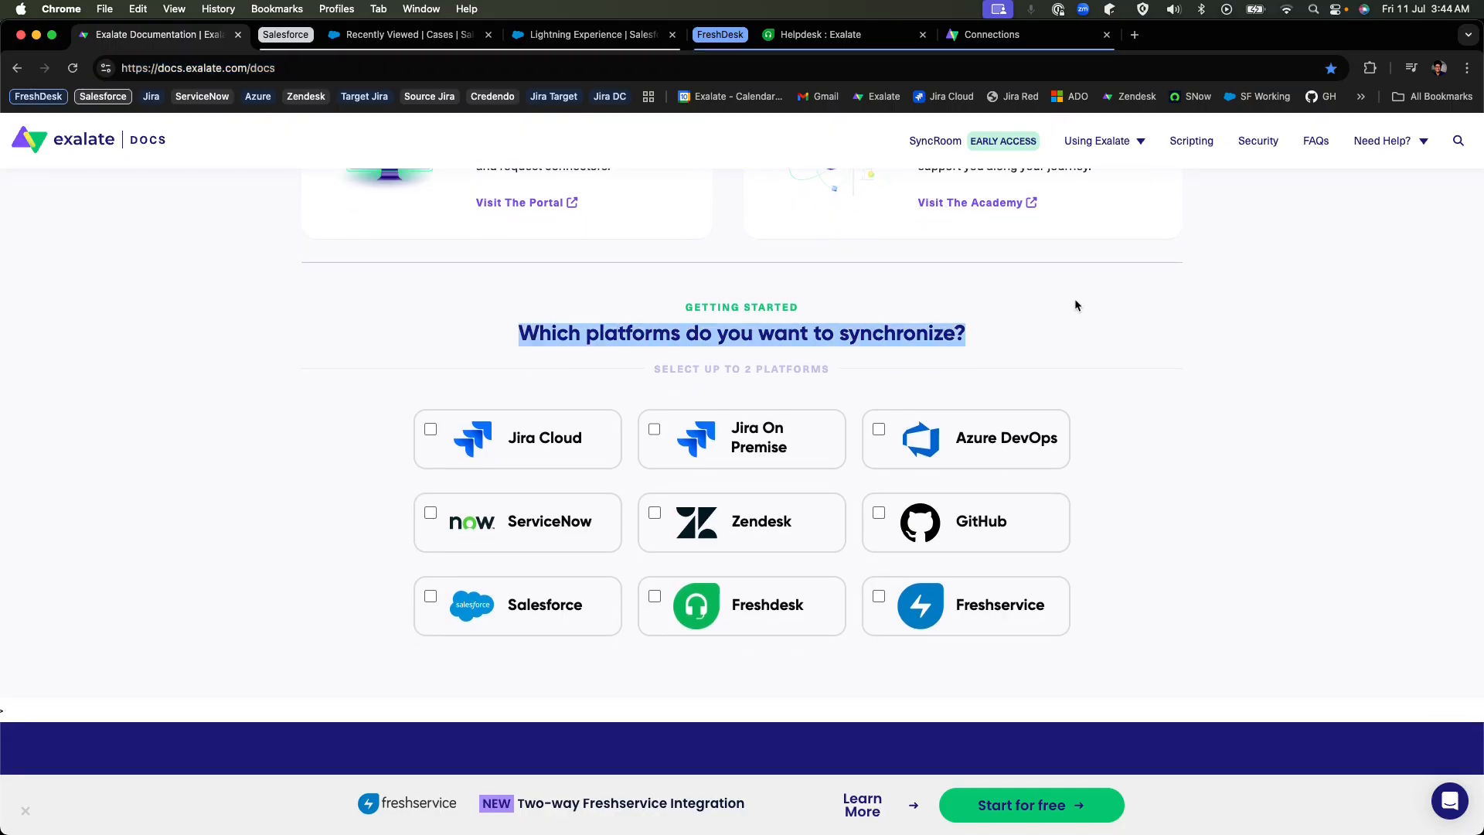
pyautogui.click(444, 601)
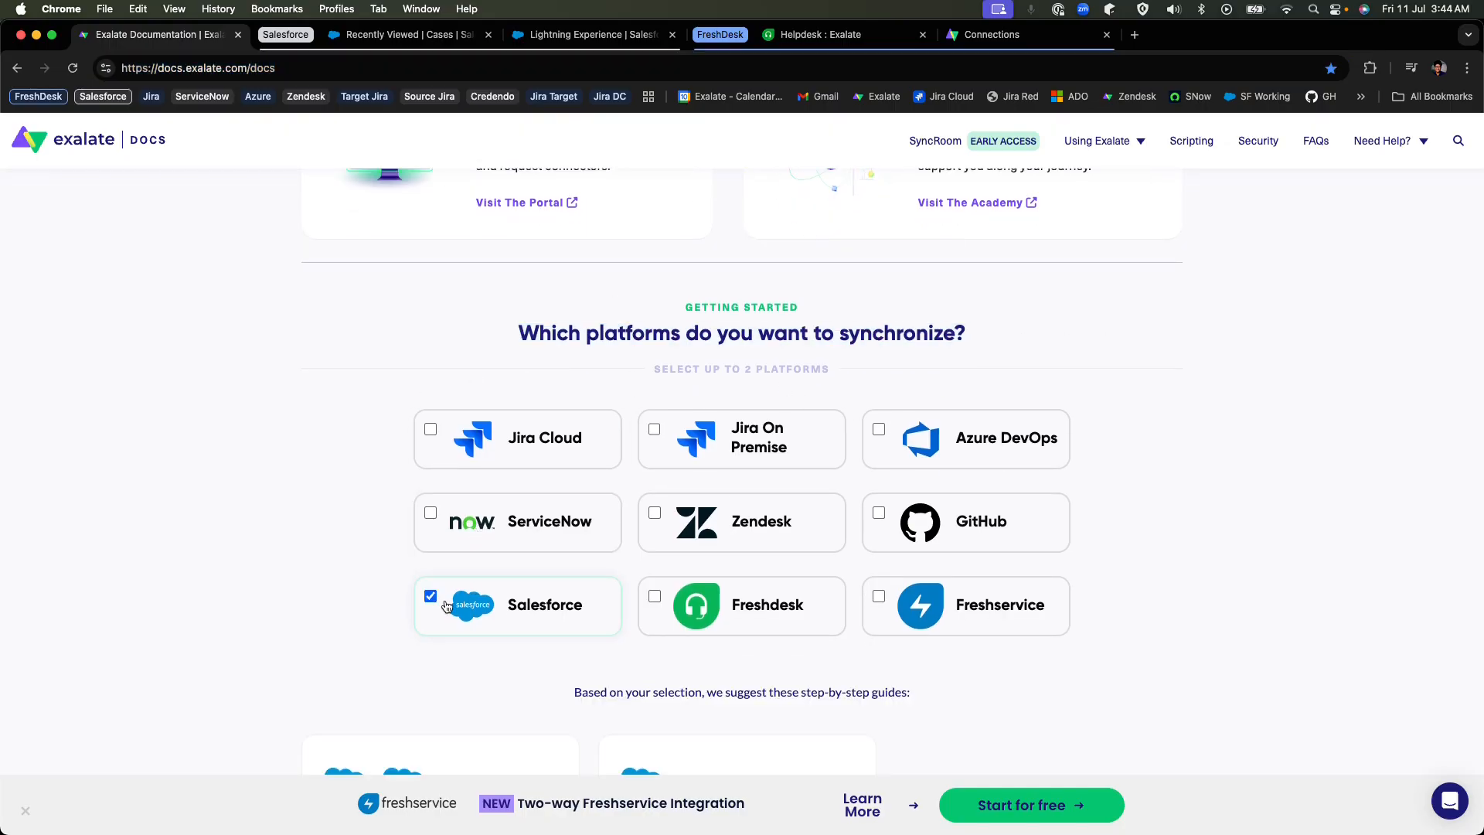
pyautogui.click(707, 591)
pyautogui.scroll(-7, 706, 591)
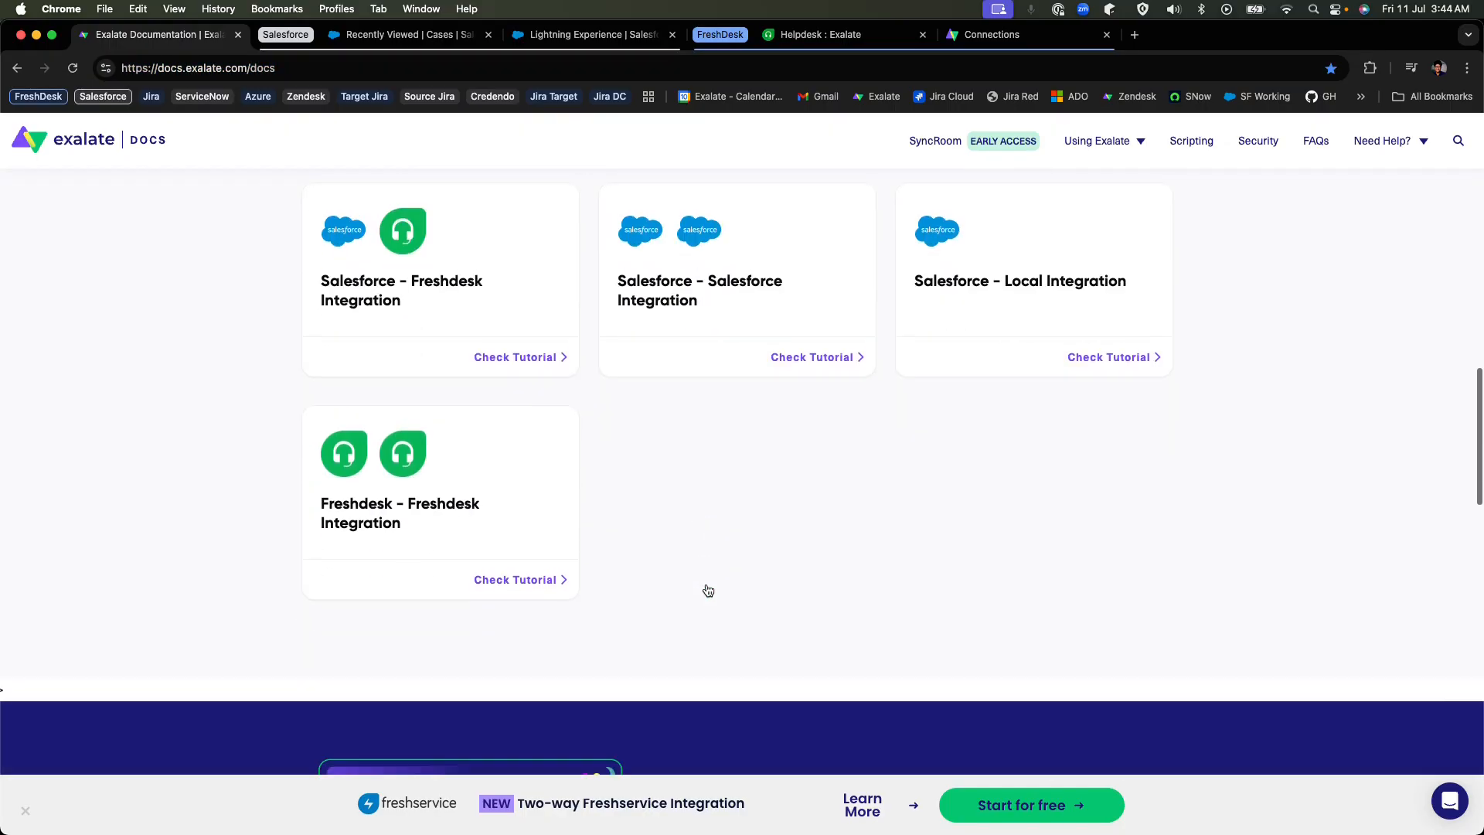
pyautogui.click(491, 348)
# Review the listed setup steps for the Salesforce - Freshdesk integration and start the guide.
pyautogui.scroll(-3, 556, 386)
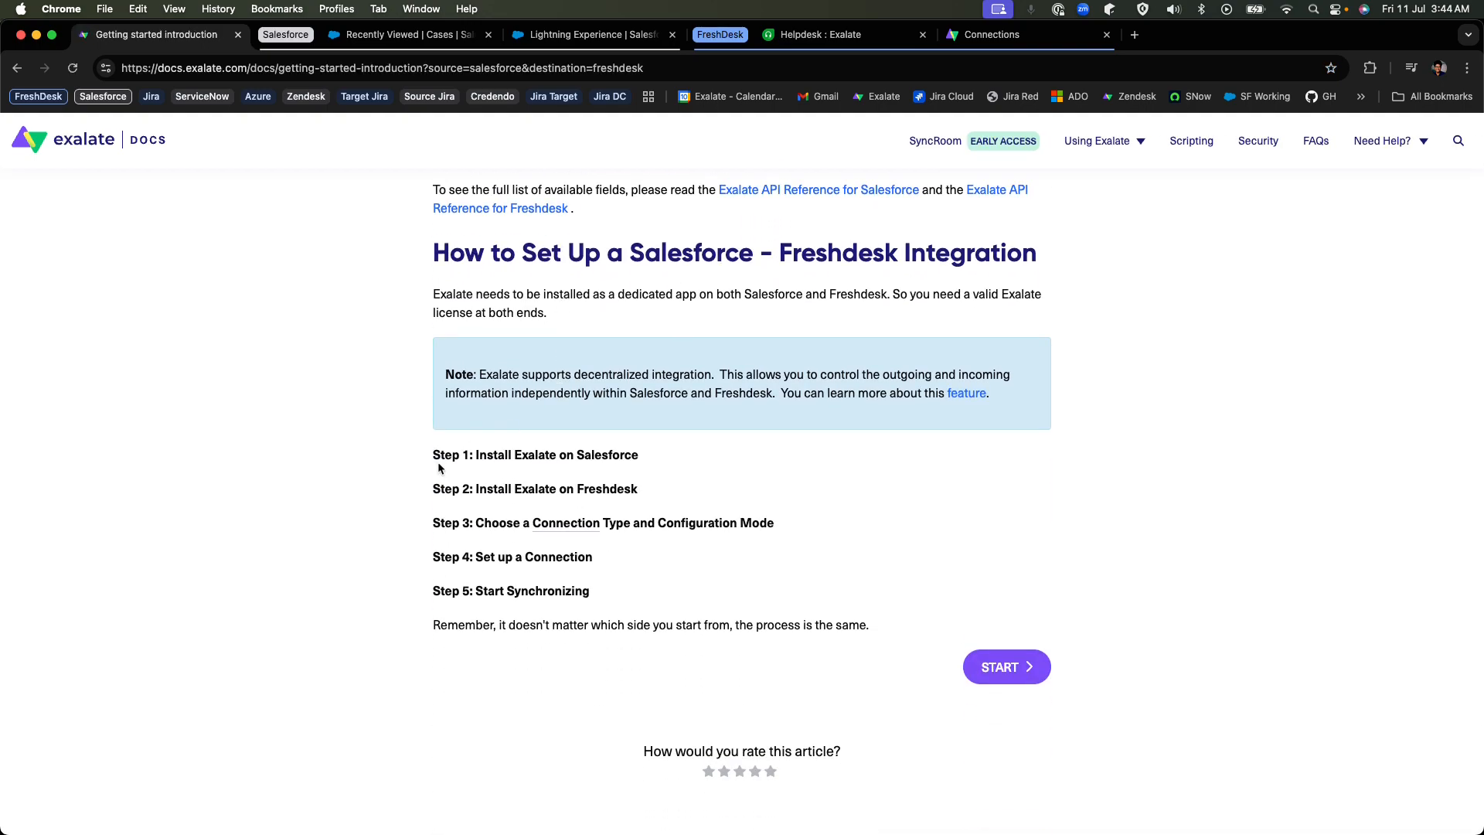
pyautogui.moveTo(429, 463); pyautogui.dragTo(774, 523)
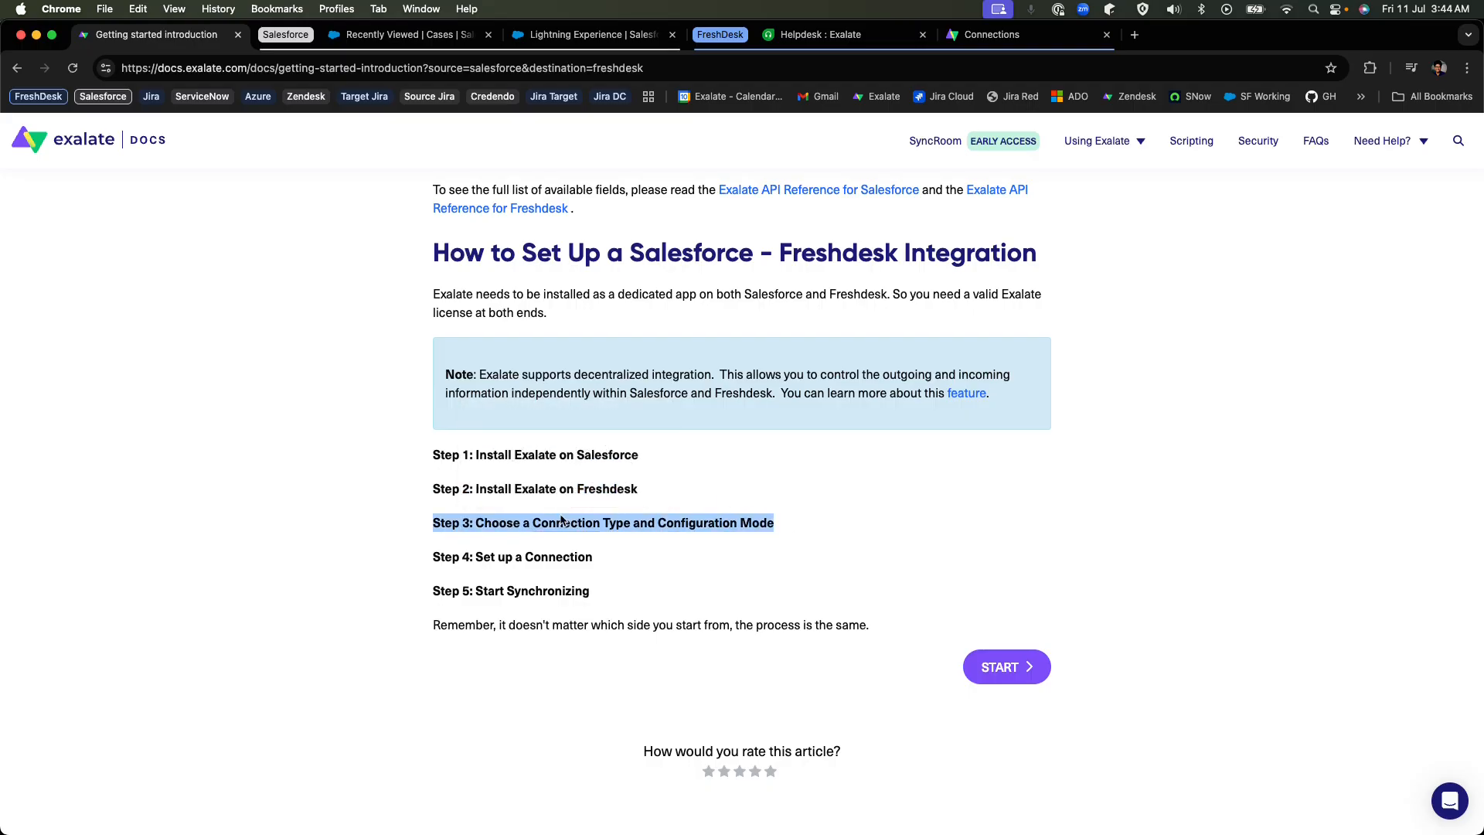
pyautogui.moveTo(425, 591); pyautogui.dragTo(591, 591)
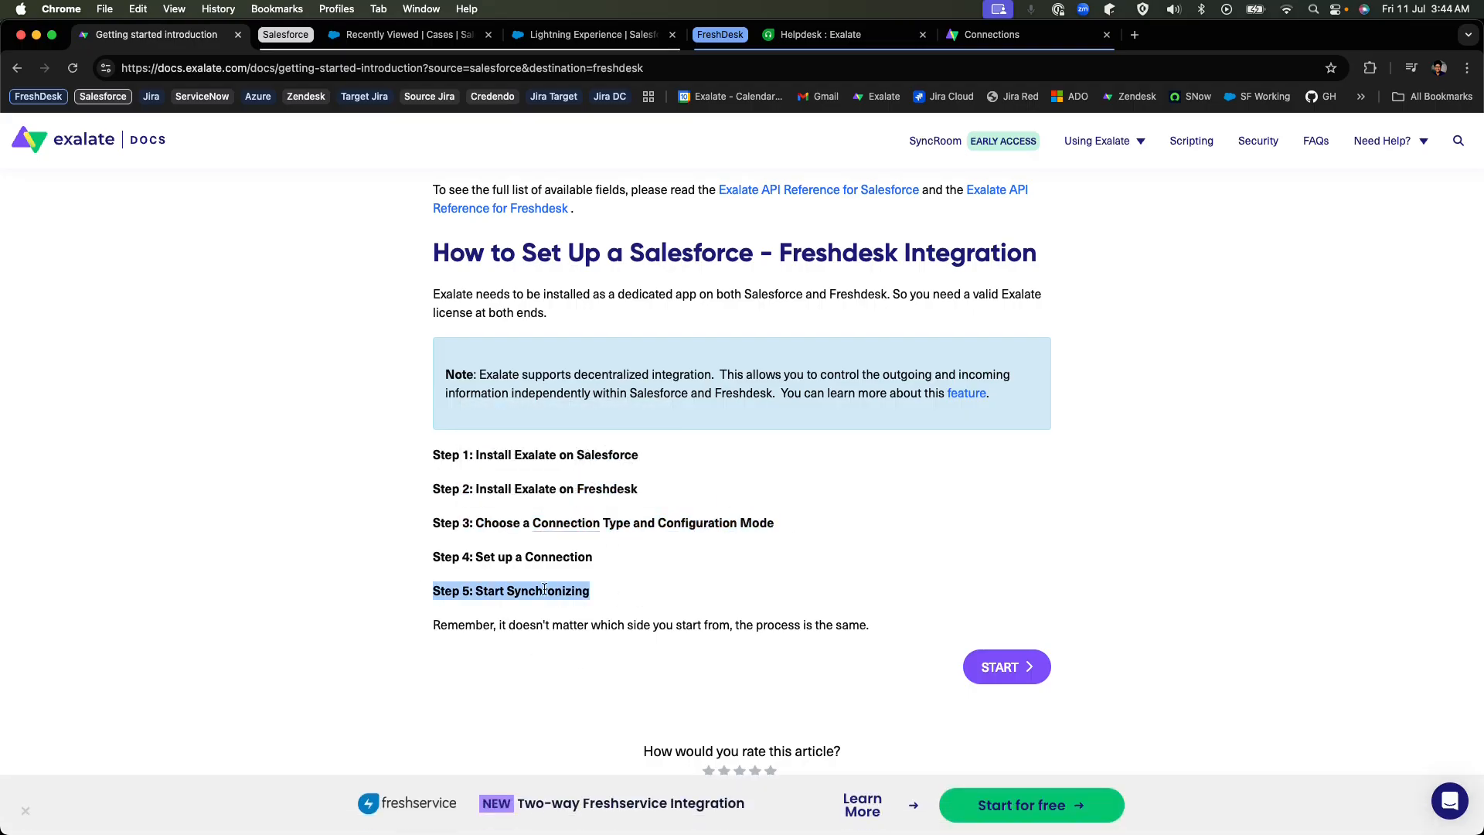
pyautogui.click(1006, 674)
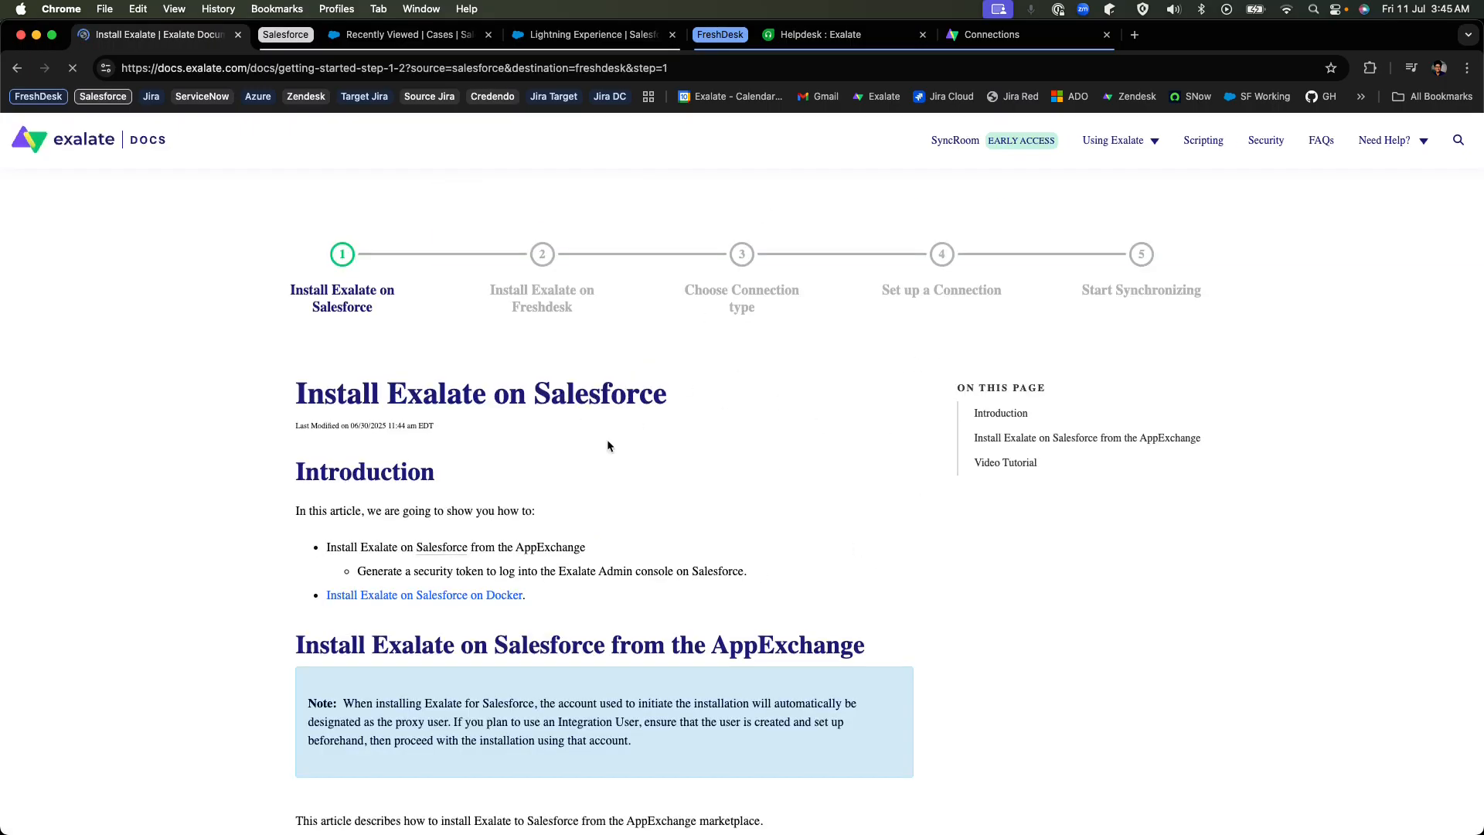
# Read through the instructions for installing Exalate on Salesforce from the AppExchange and advance to the Freshdesk installation step.
pyautogui.scroll(-3, 712, 514)
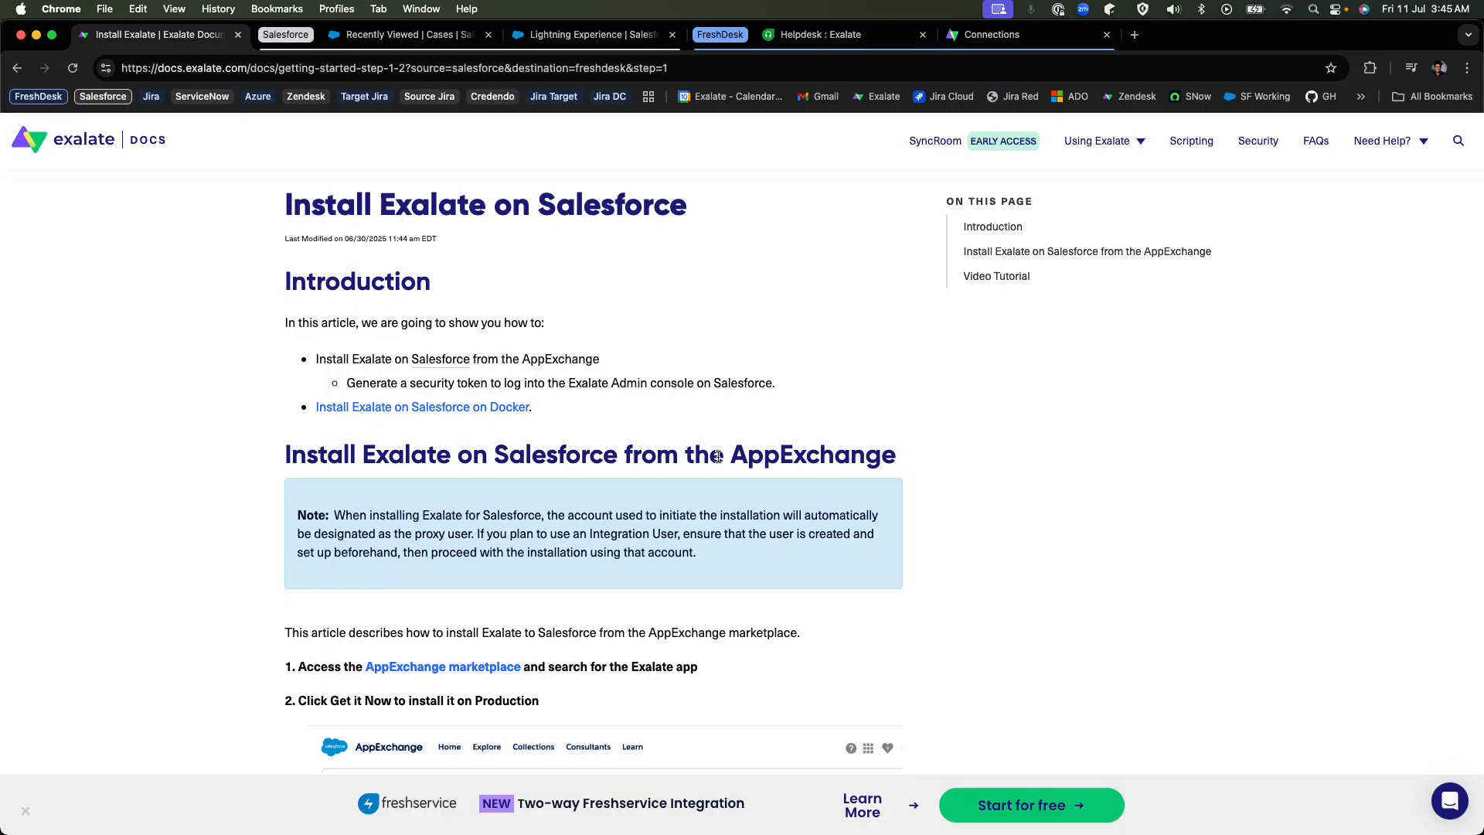
pyautogui.moveTo(718, 464); pyautogui.dragTo(1065, 456)
pyautogui.scroll(-3, 1065, 456)
pyautogui.scroll(-3, 813, 403)
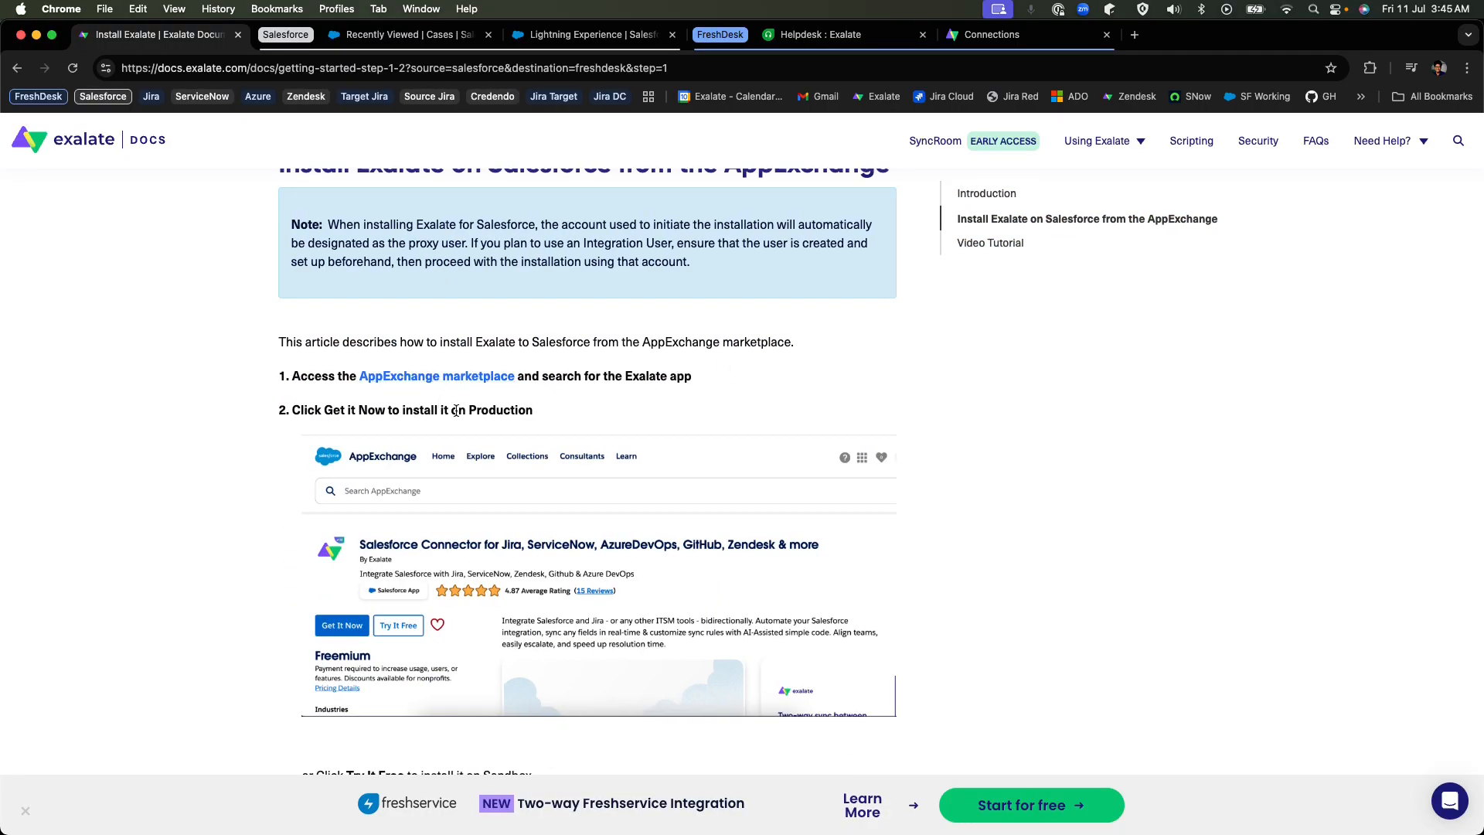
pyautogui.scroll(-15, 486, 351)
pyautogui.scroll(-20, 486, 357)
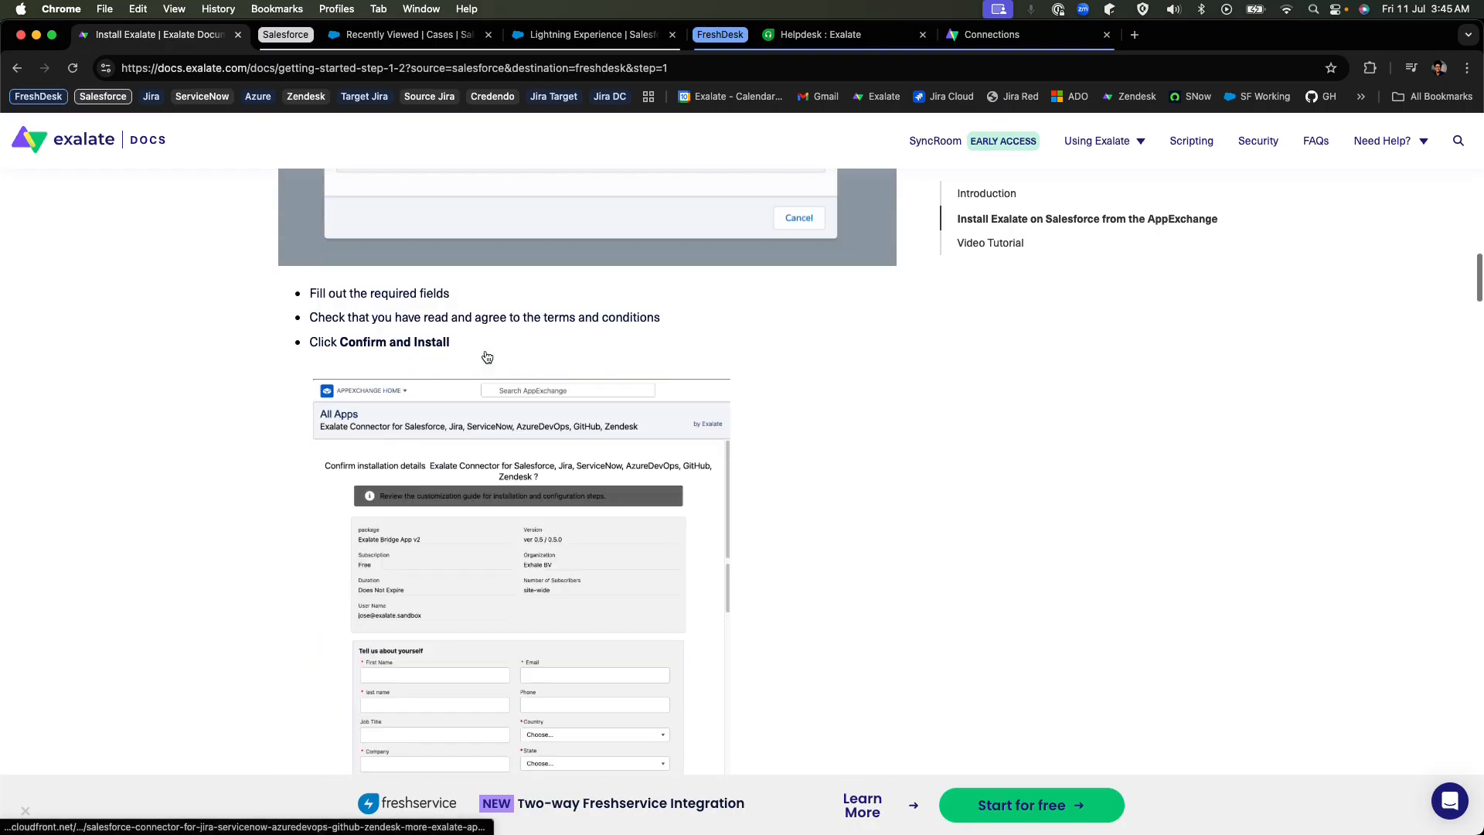
pyautogui.scroll(-20, 486, 356)
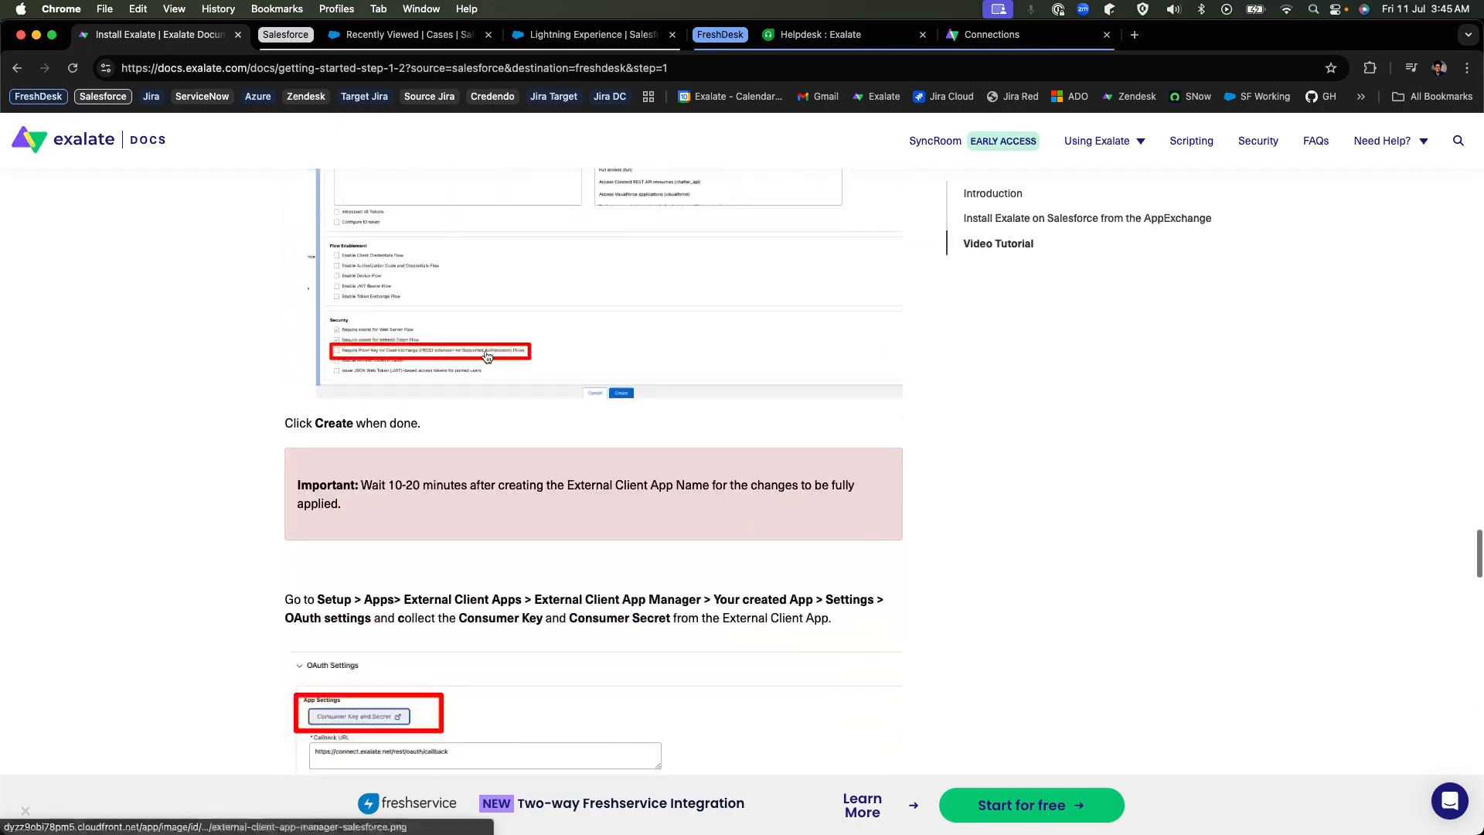
pyautogui.scroll(-7, 841, 377)
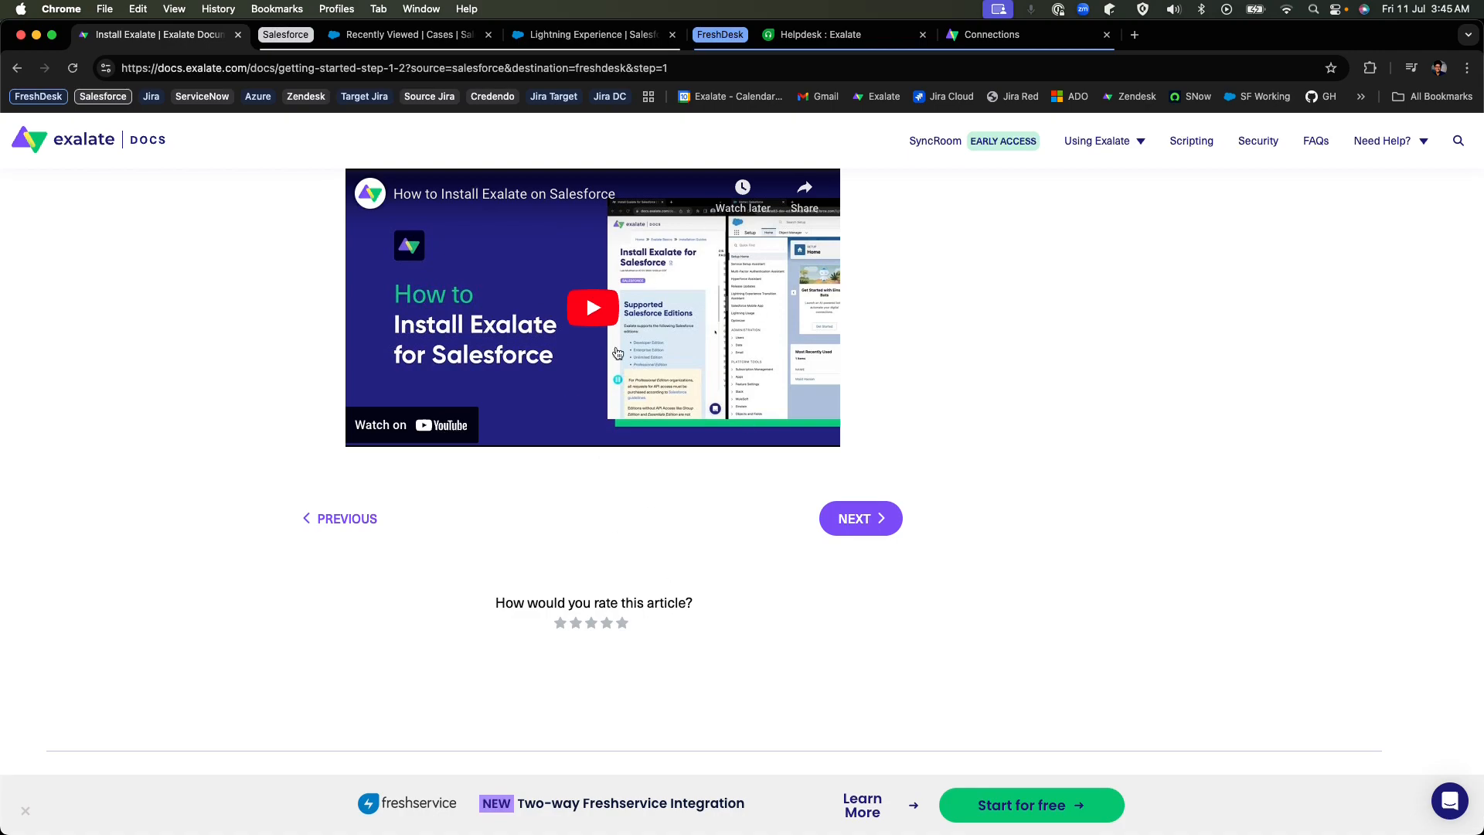
pyautogui.click(844, 525)
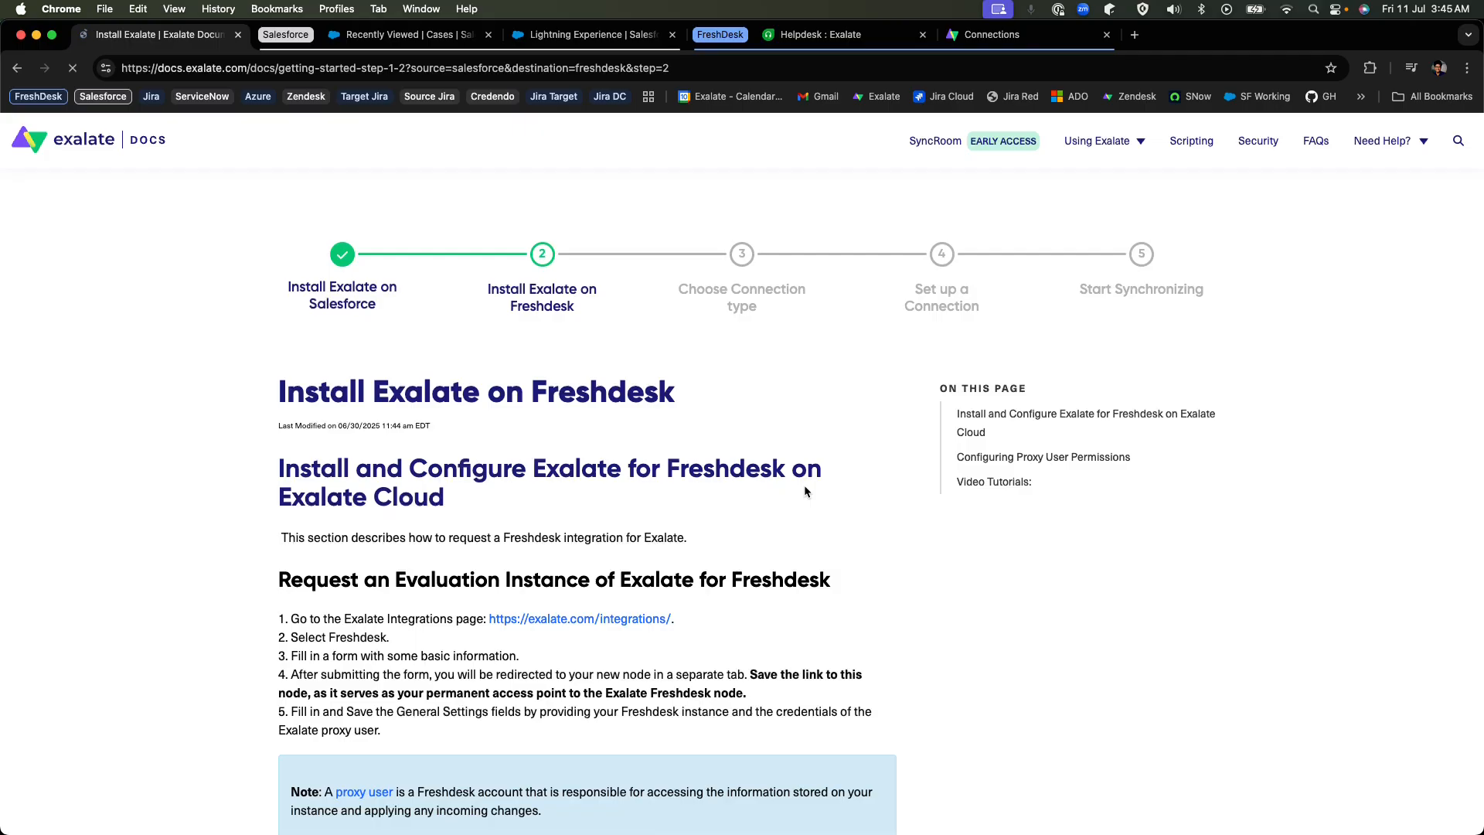
# Examine the Freshdesk installation instructions, covering the evaluation request, general settings, registration, email verification and proxy user permissions.
pyautogui.scroll(-3, 655, 516)
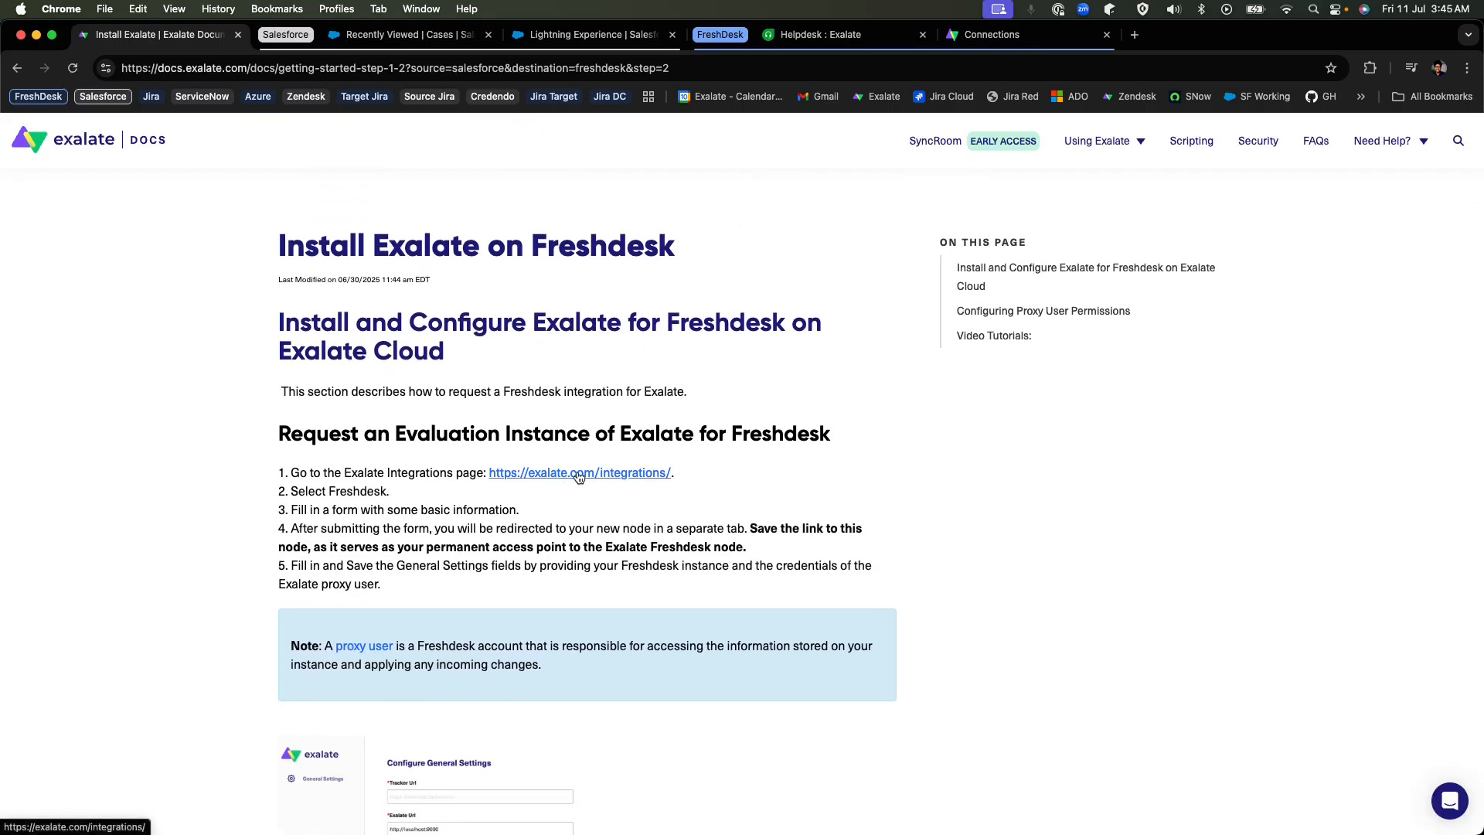
pyautogui.scroll(-2, 552, 452)
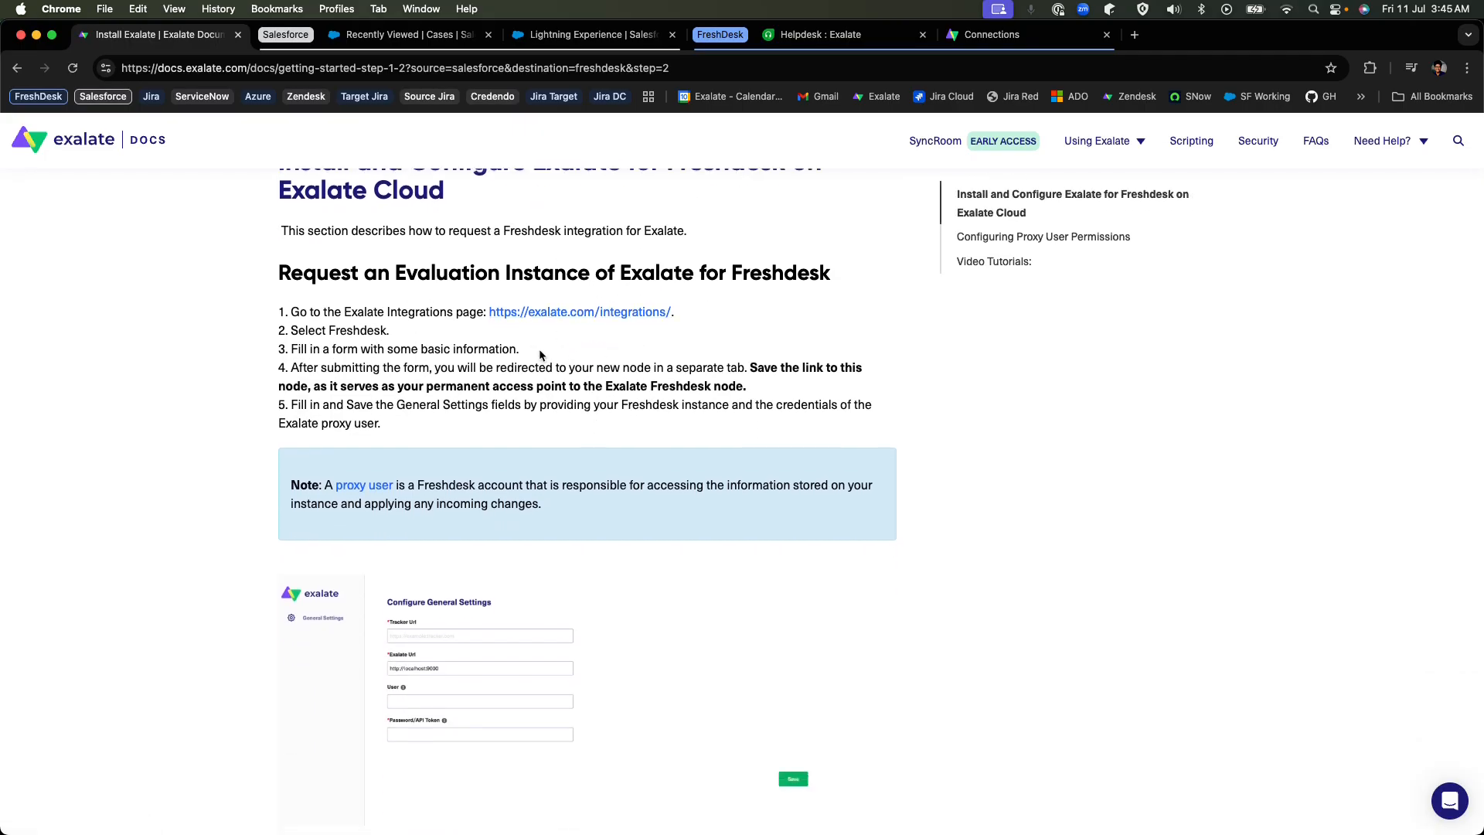
pyautogui.moveTo(289, 349); pyautogui.dragTo(384, 338)
pyautogui.click(383, 338)
pyautogui.scroll(-4, 476, 420)
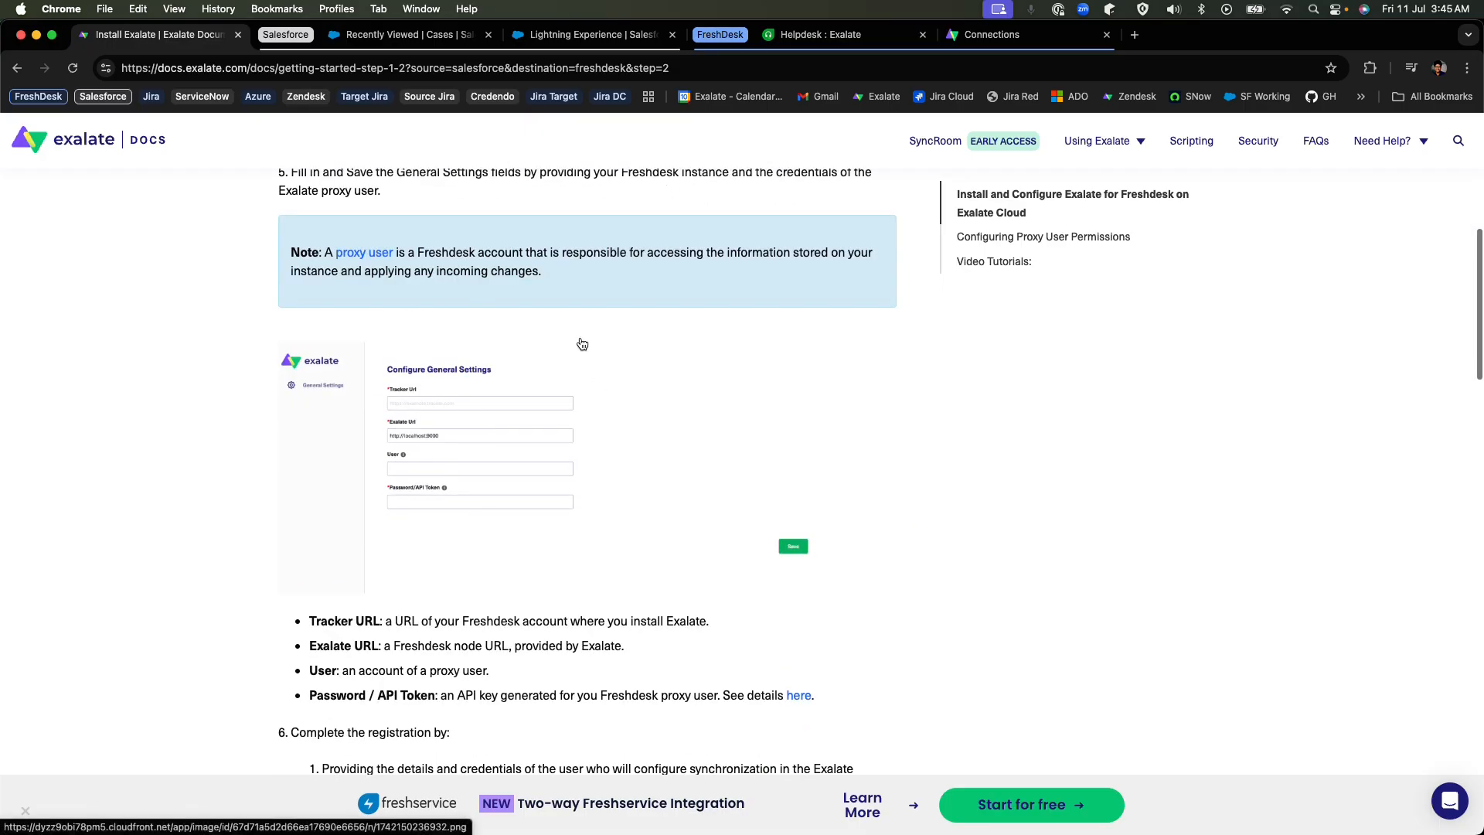
pyautogui.scroll(3, 239, 323)
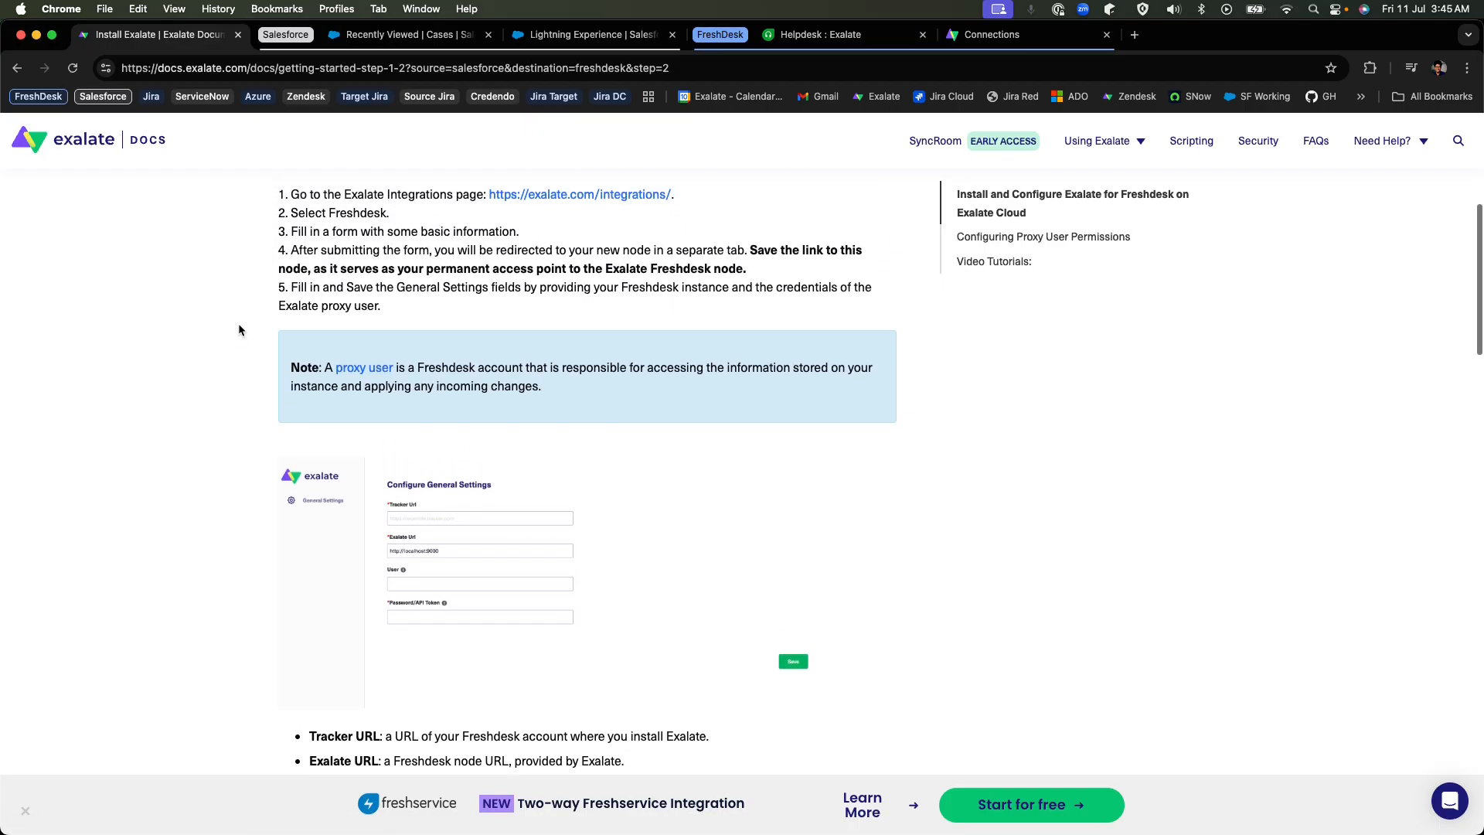
pyautogui.scroll(-9, 218, 329)
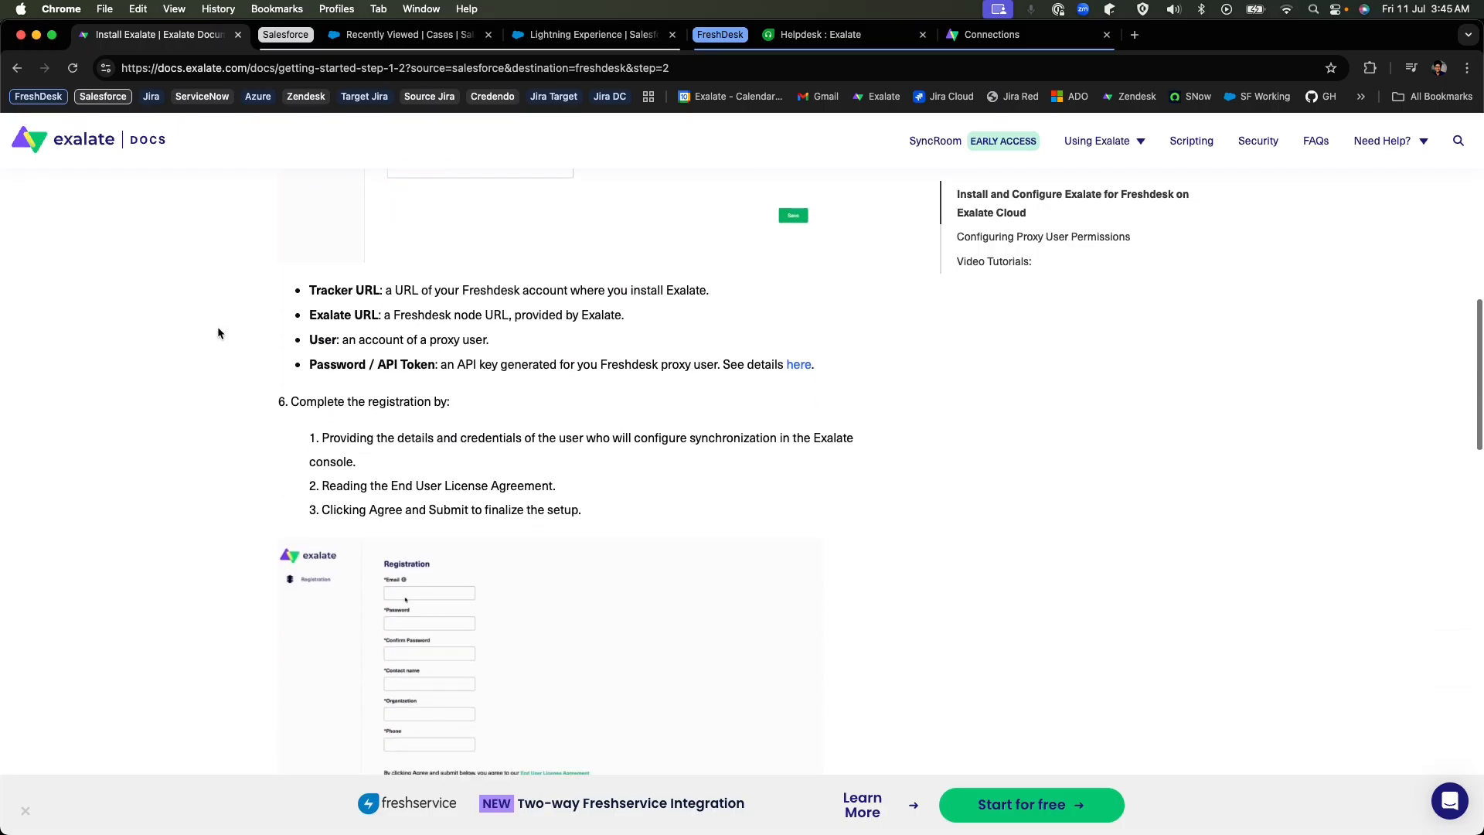
pyautogui.scroll(-3, 188, 363)
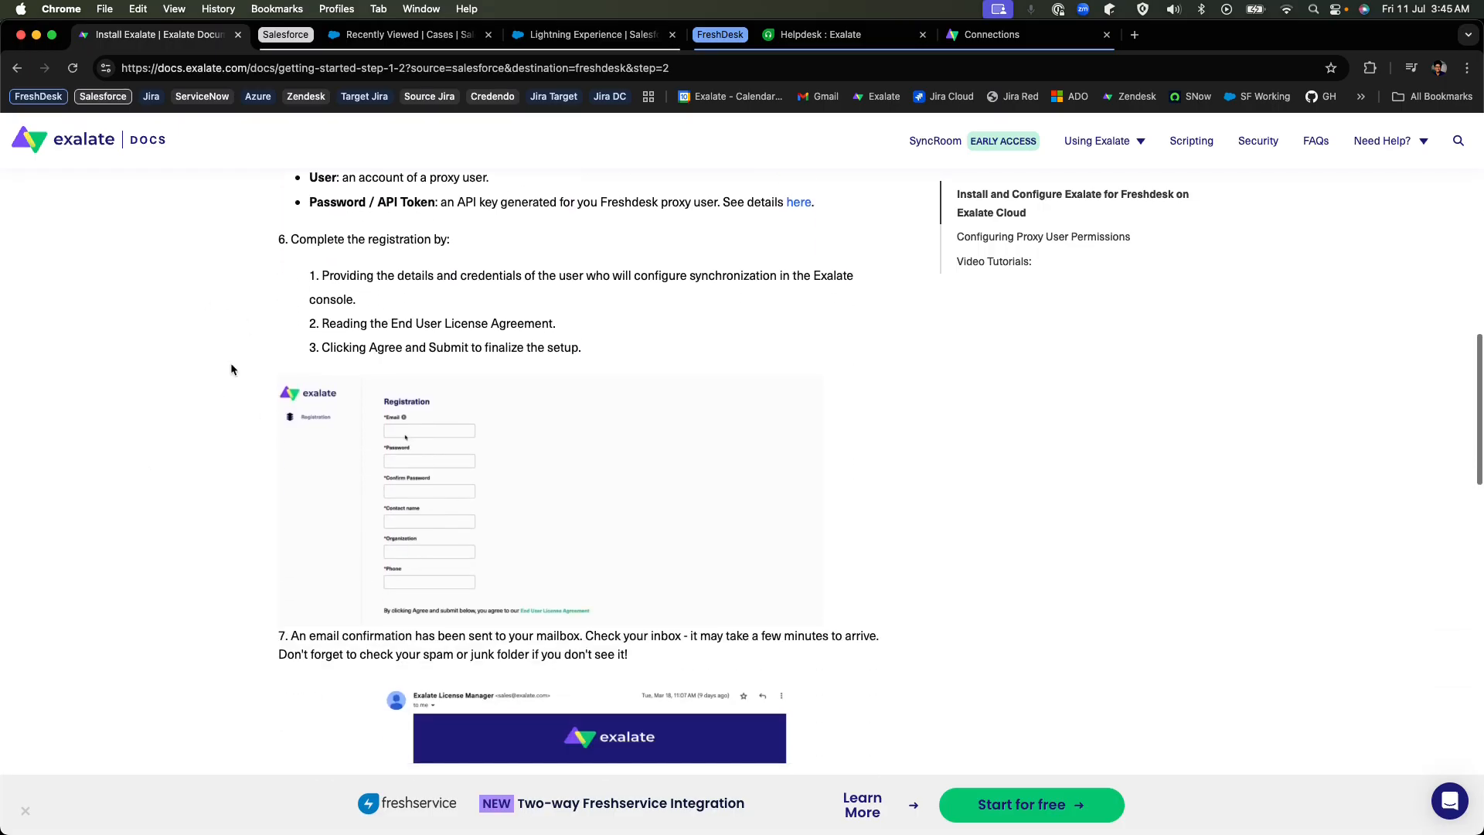
pyautogui.scroll(-20, 92, 446)
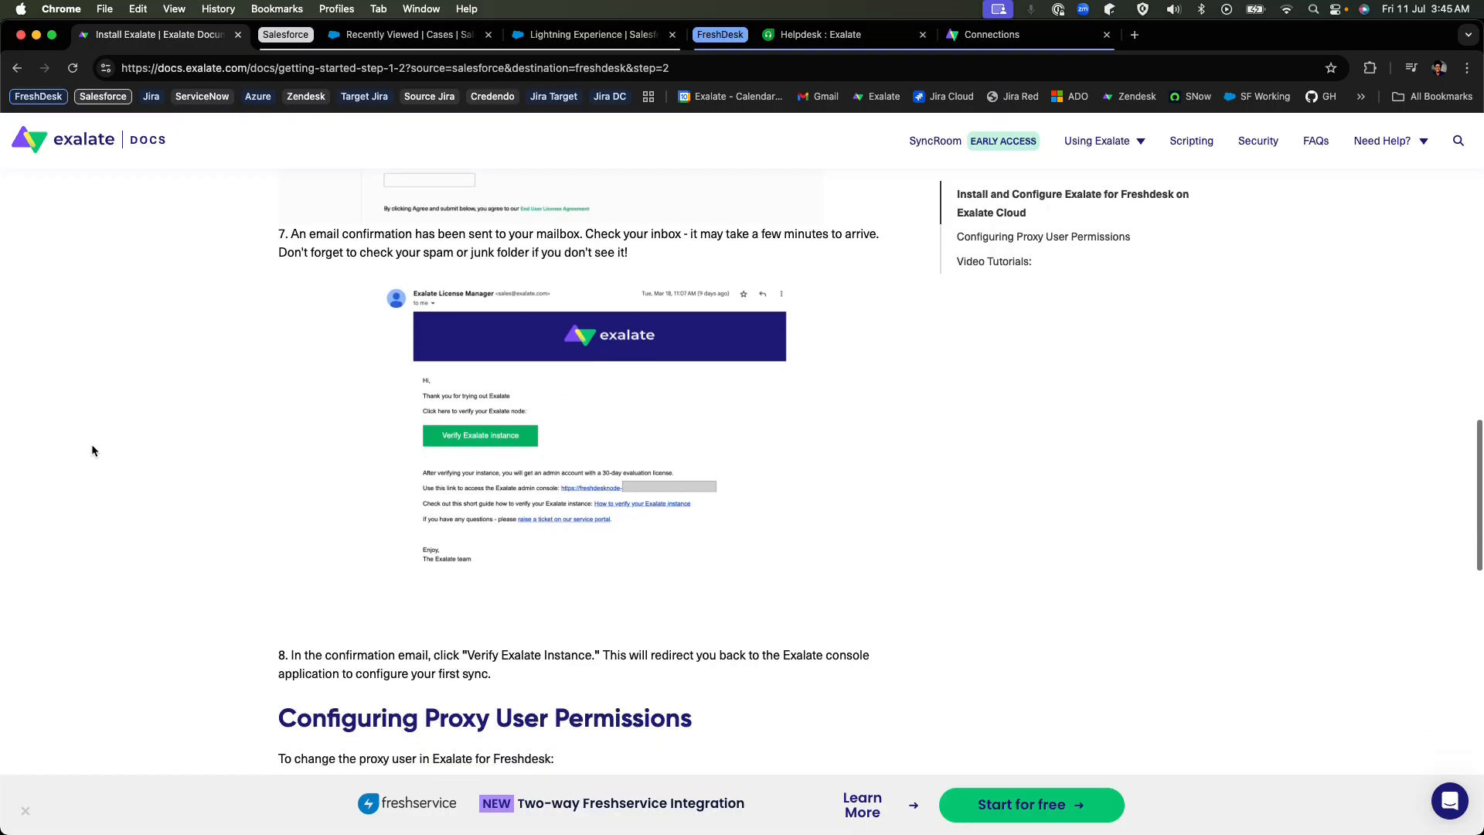
pyautogui.scroll(-3, 103, 487)
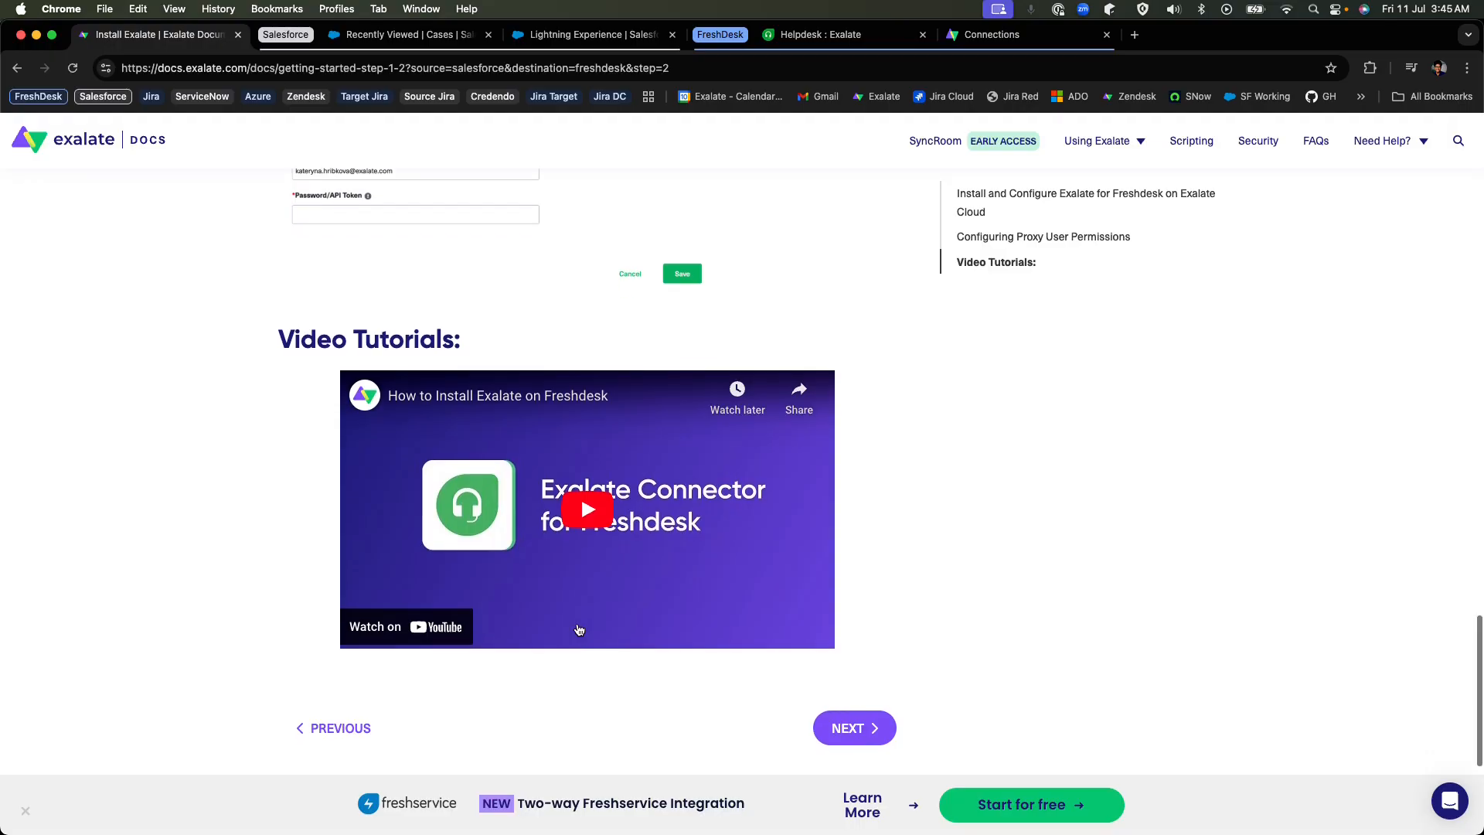
pyautogui.scroll(-3, 338, 498)
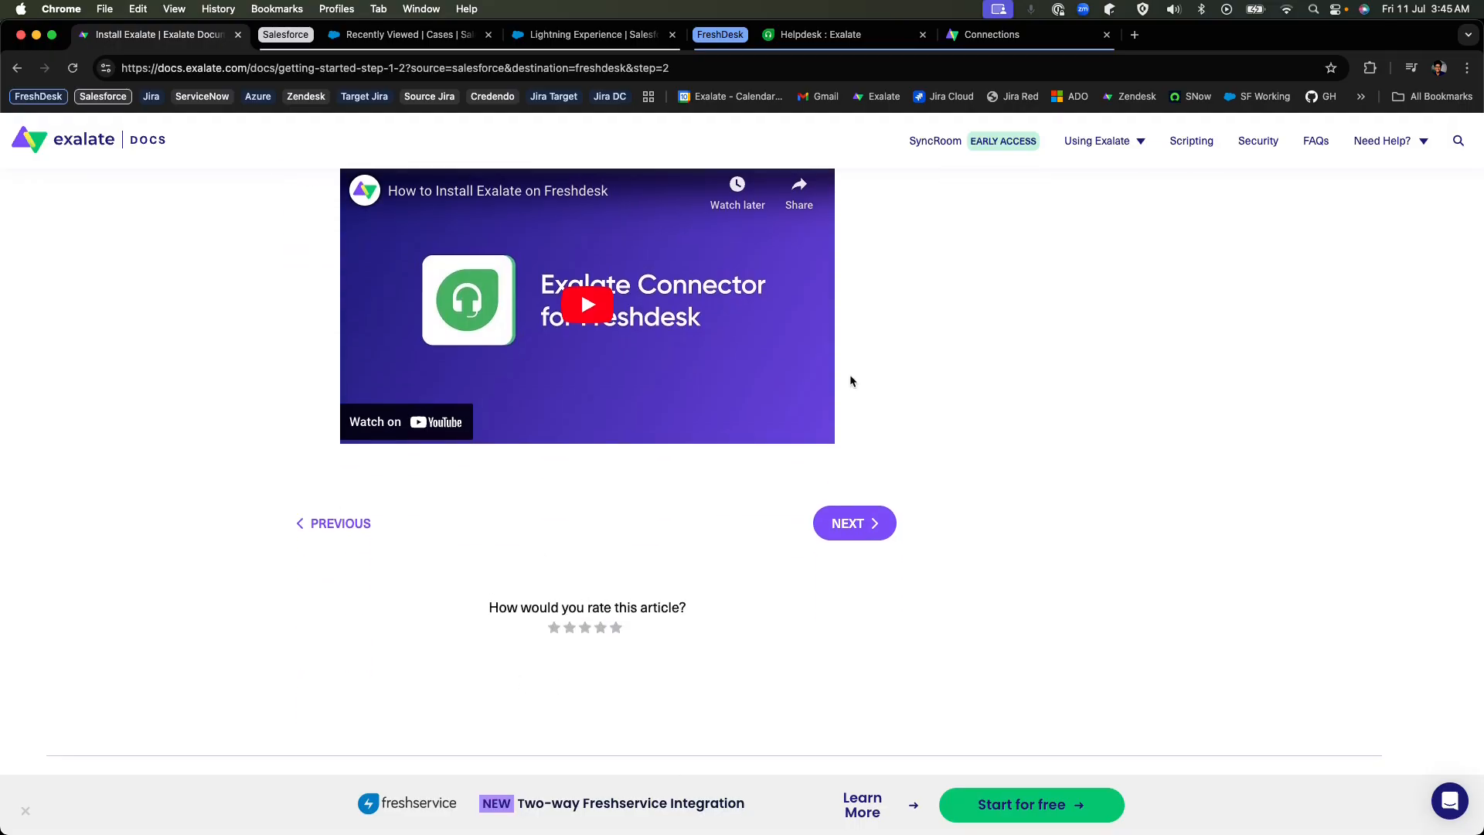
pyautogui.scroll(10, 850, 381)
pyautogui.scroll(8, 817, 276)
pyautogui.scroll(15, 698, 483)
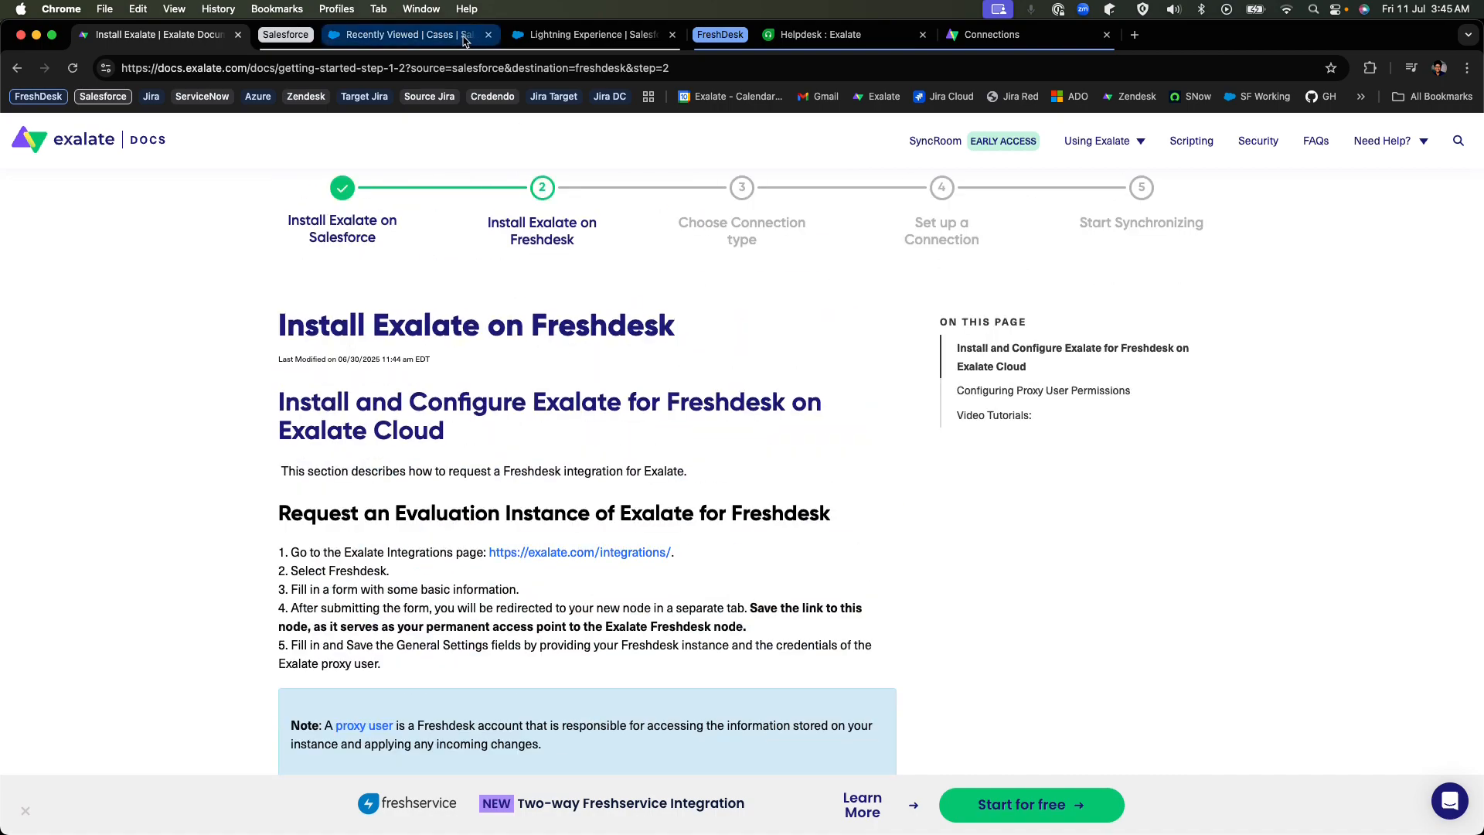
# Look at the Cases list and the Exalate Console in Salesforce, and search the App Launcher for "exala".
pyautogui.click(465, 37)
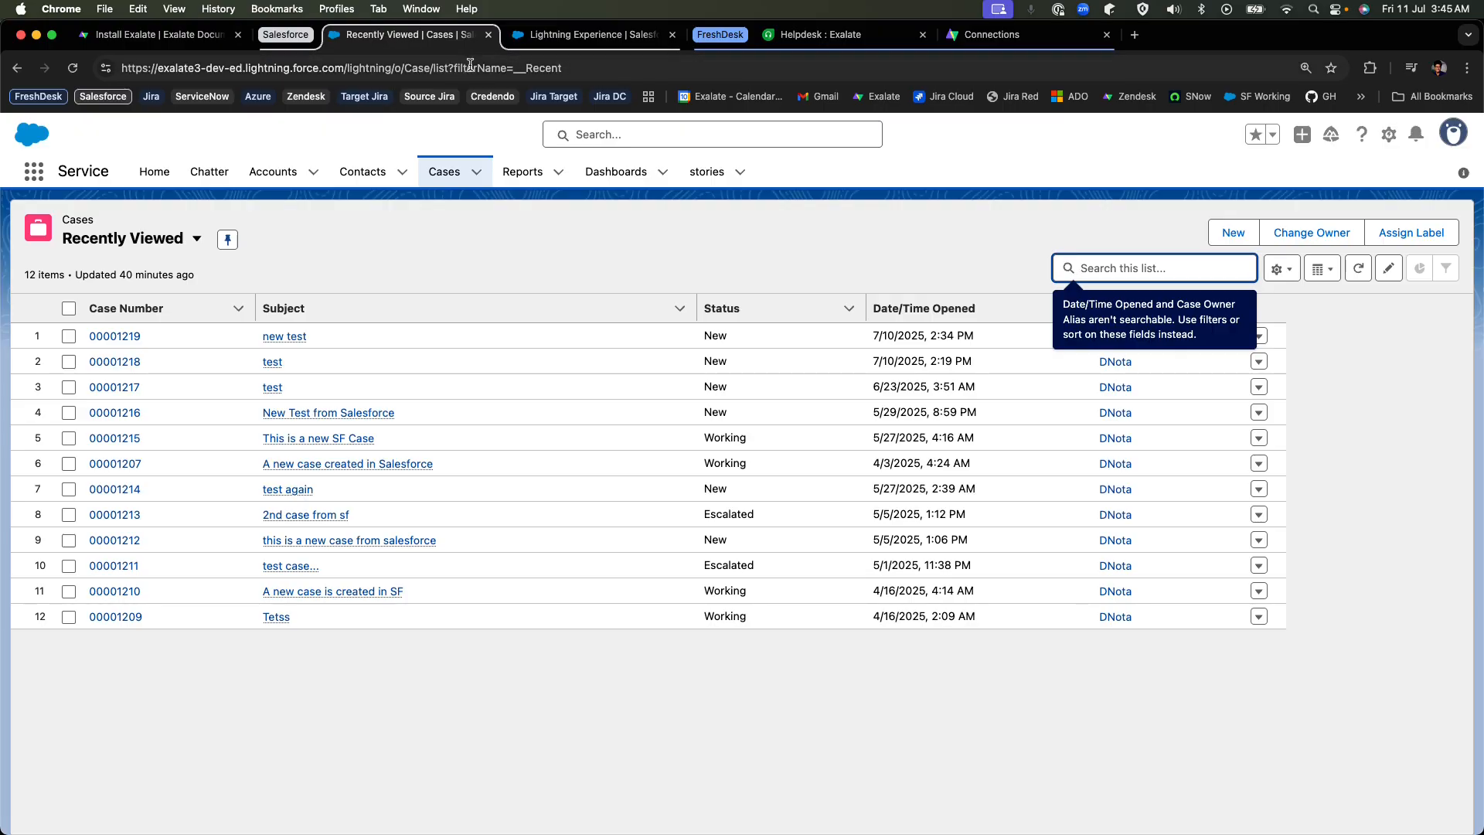
pyautogui.click(546, 40)
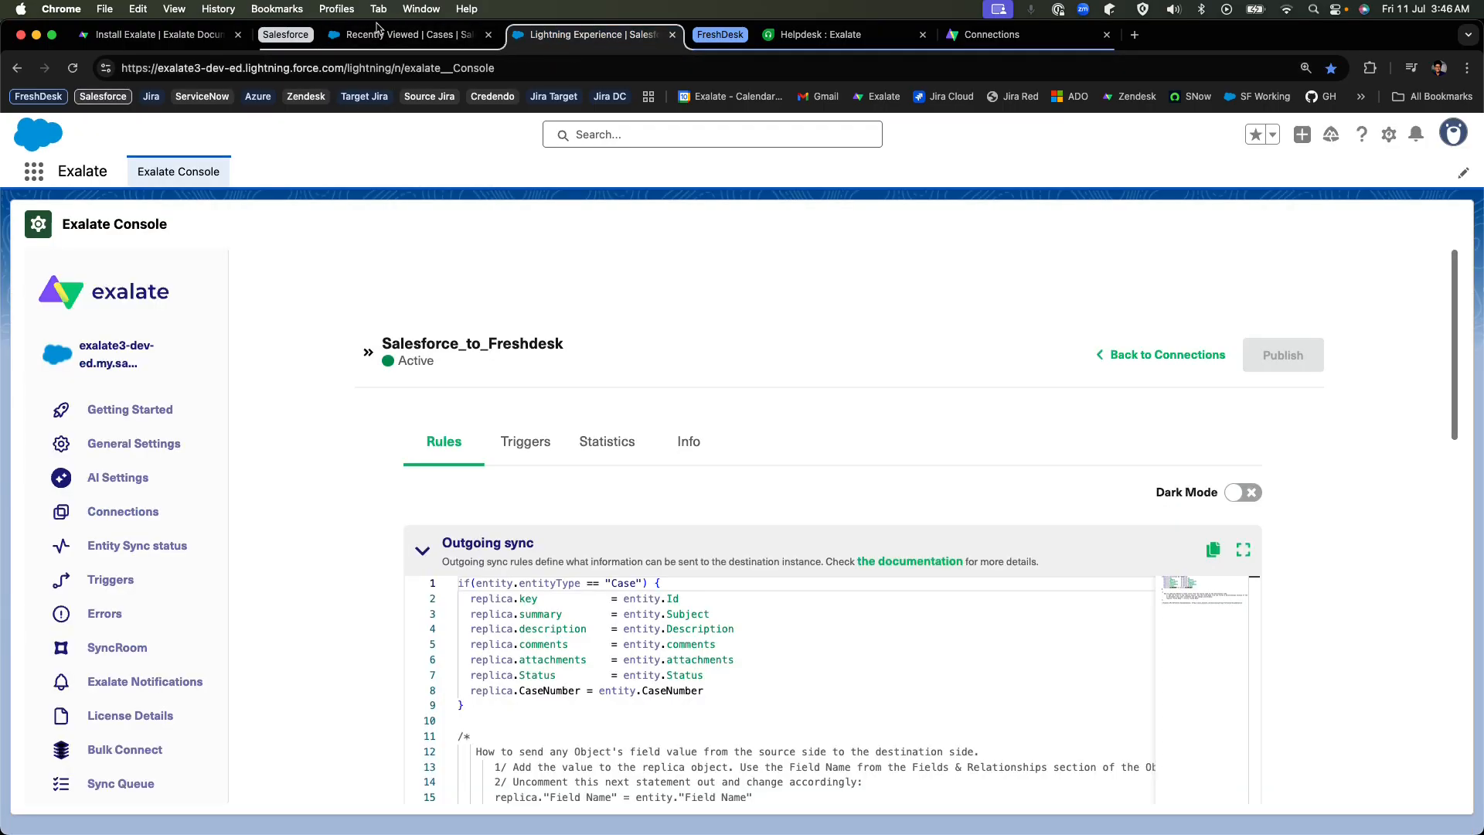
pyautogui.click(33, 174)
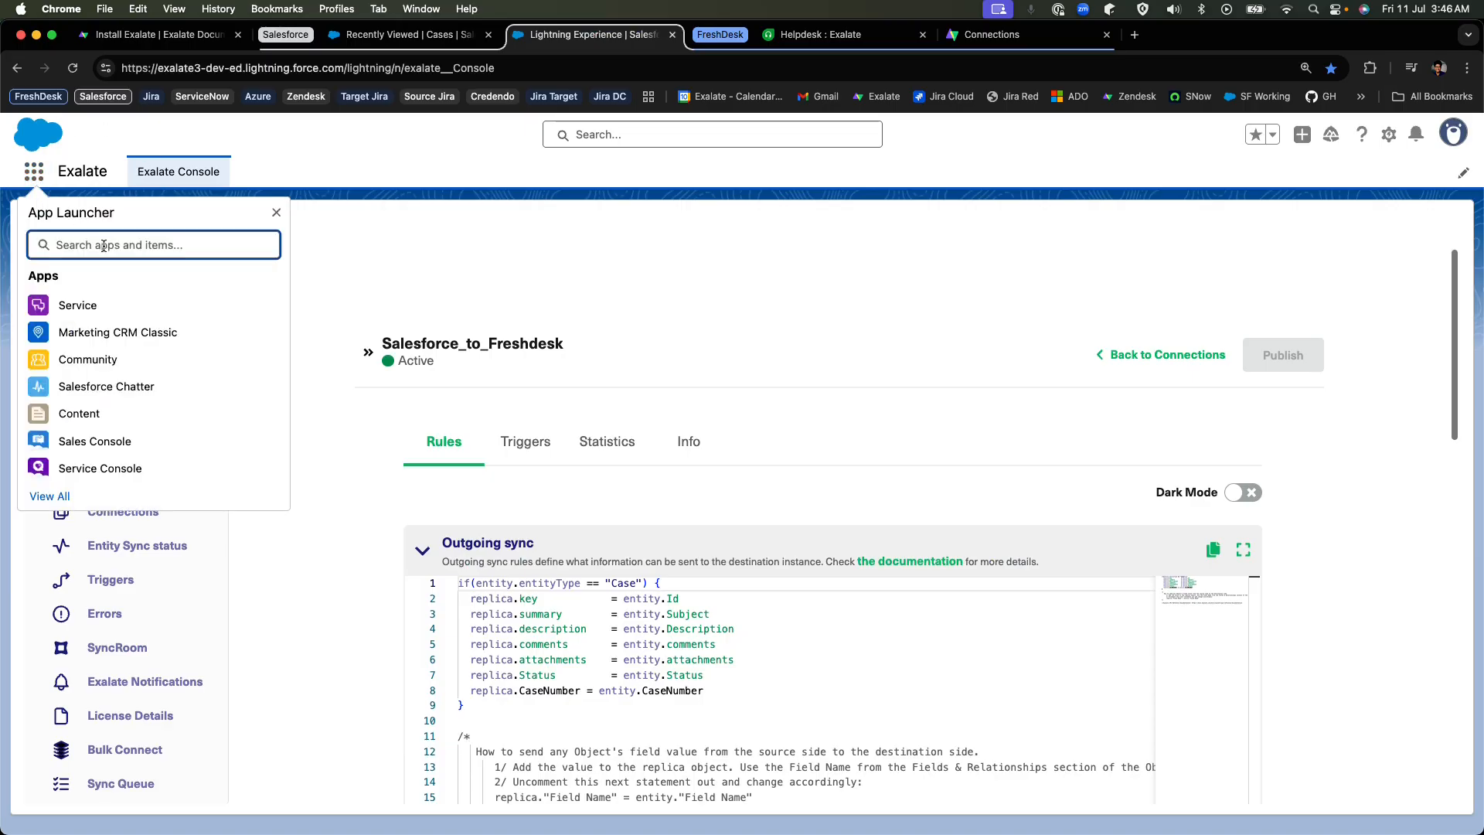
pyautogui.write('exala')
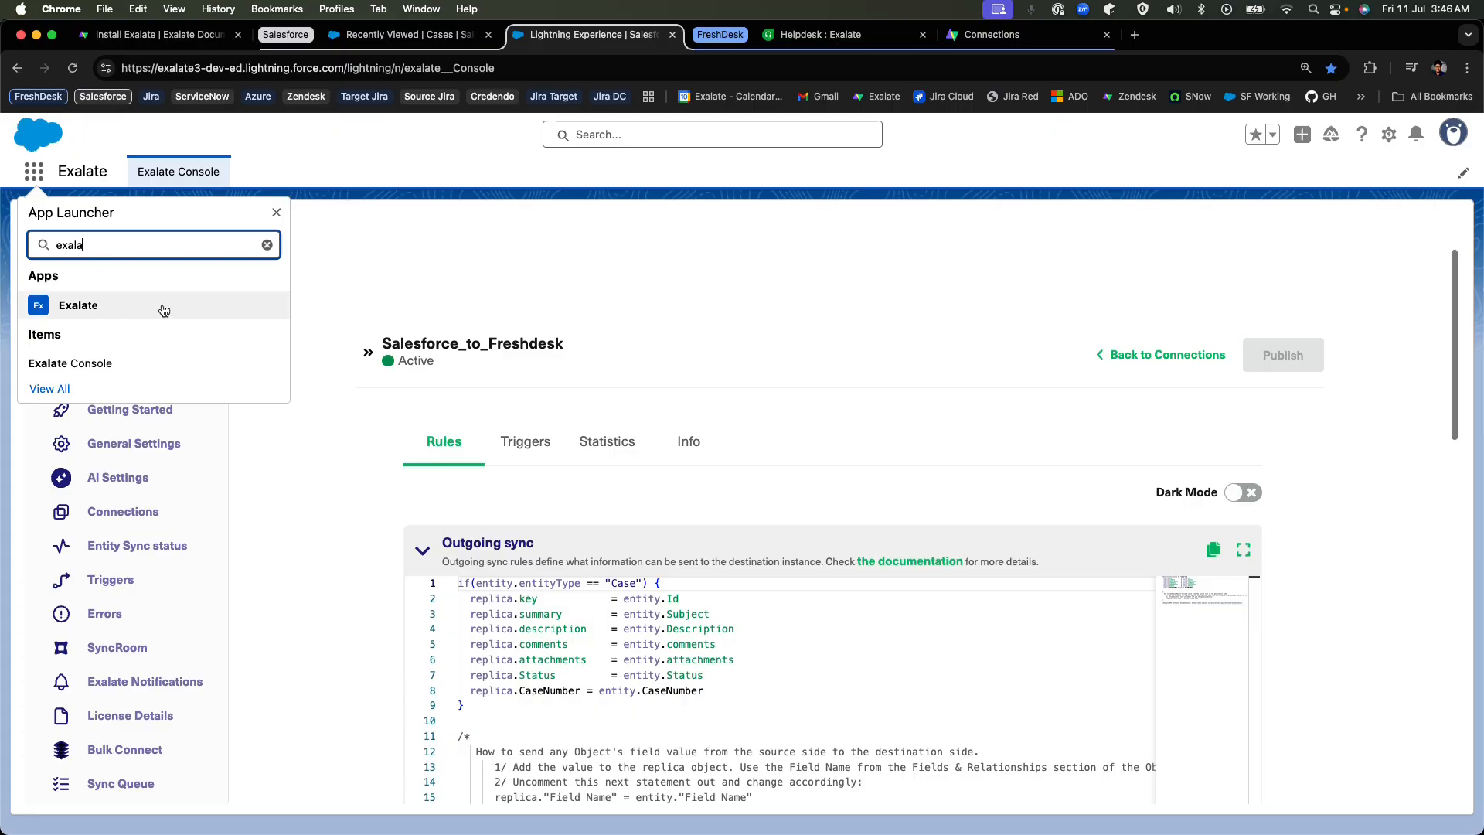
pyautogui.click(276, 211)
pyautogui.scroll(-3, 388, 394)
pyautogui.scroll(-2, 388, 393)
pyautogui.scroll(5, 198, 523)
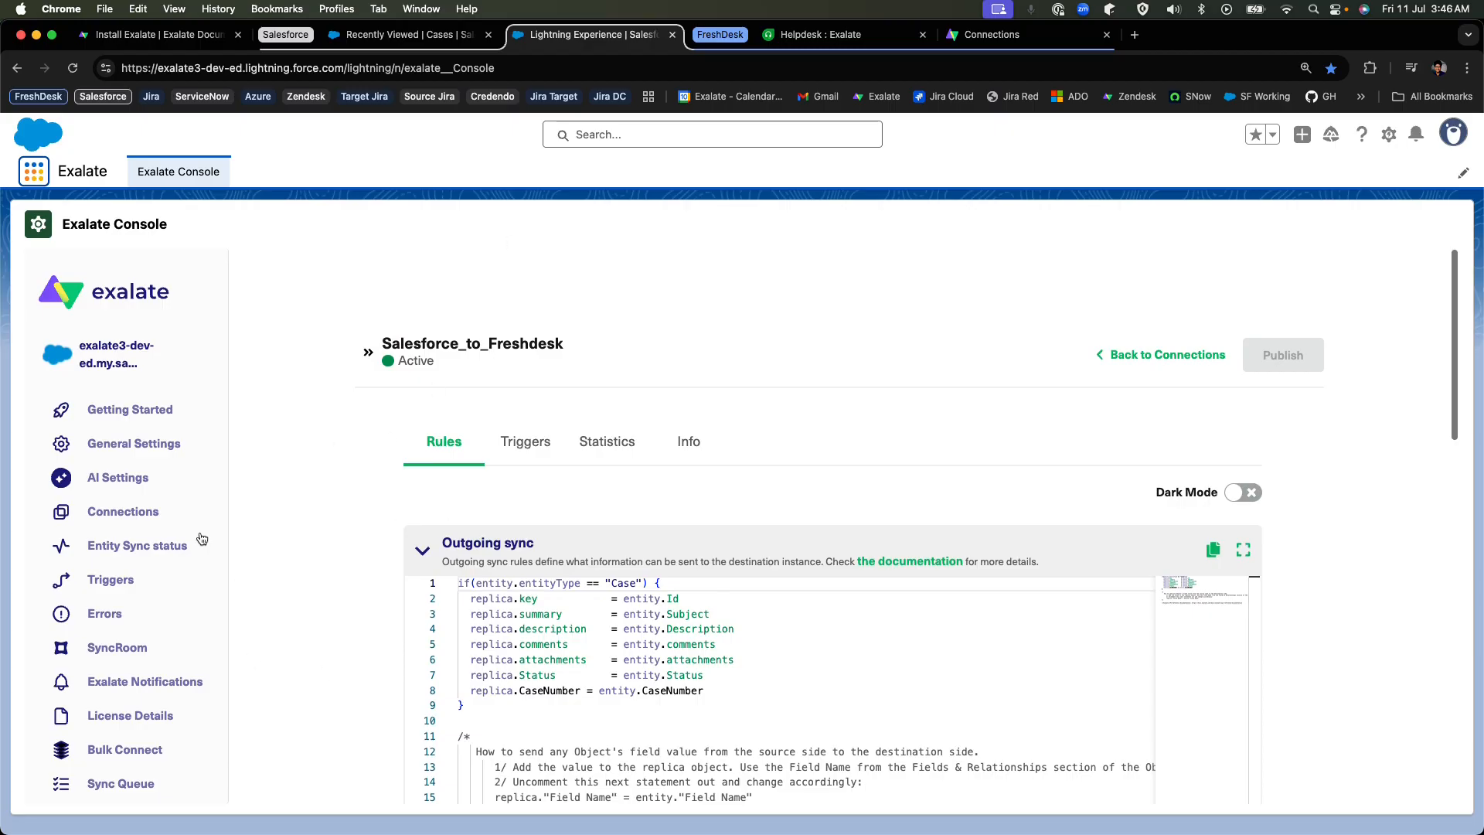
# Switch to Freshdesk to view the All tickets list and its web address, and return to the Salesforce Cases list.
pyautogui.click(826, 39)
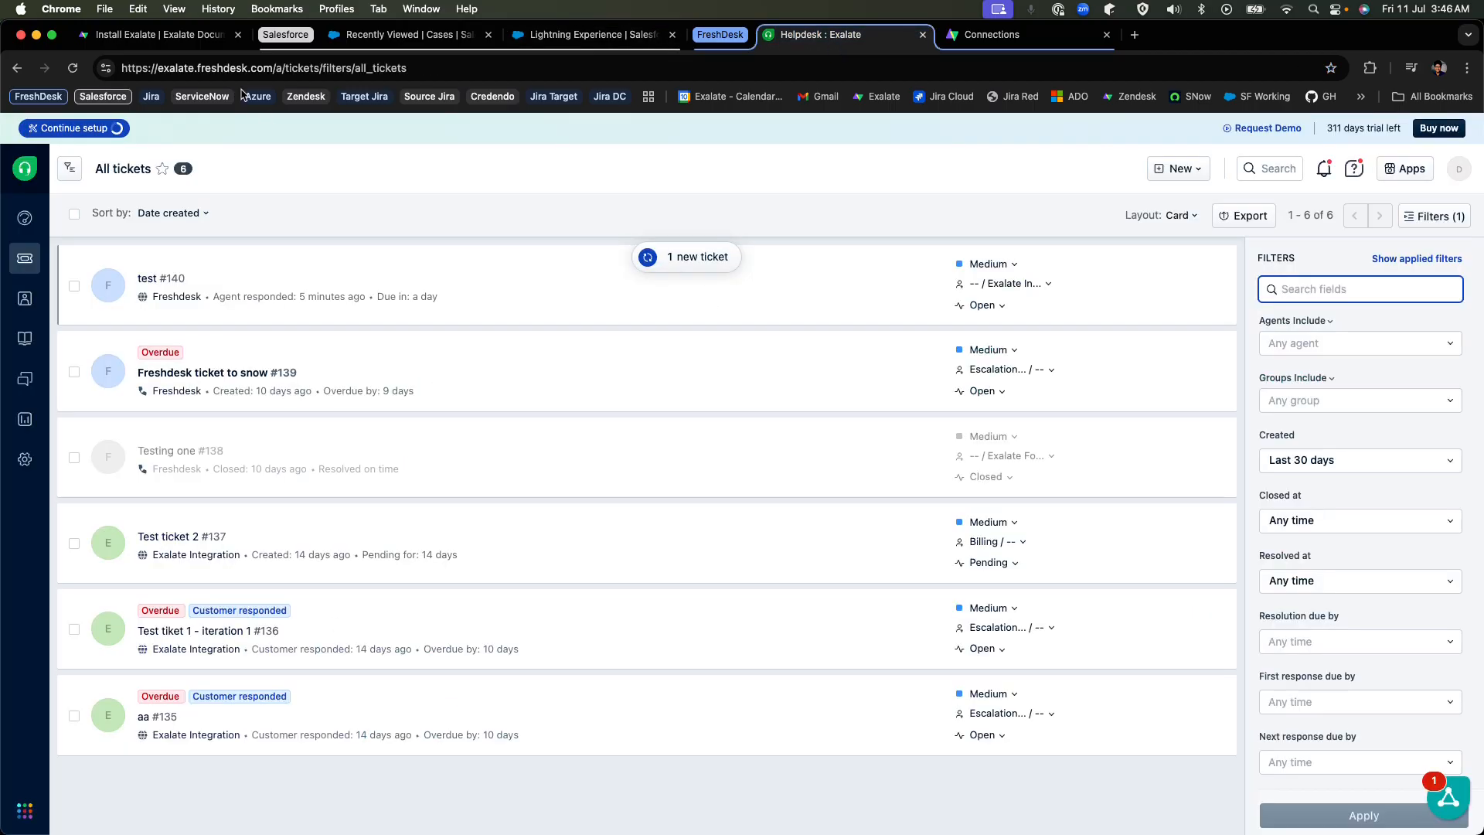
pyautogui.moveTo(409, 70); pyautogui.dragTo(254, 55)
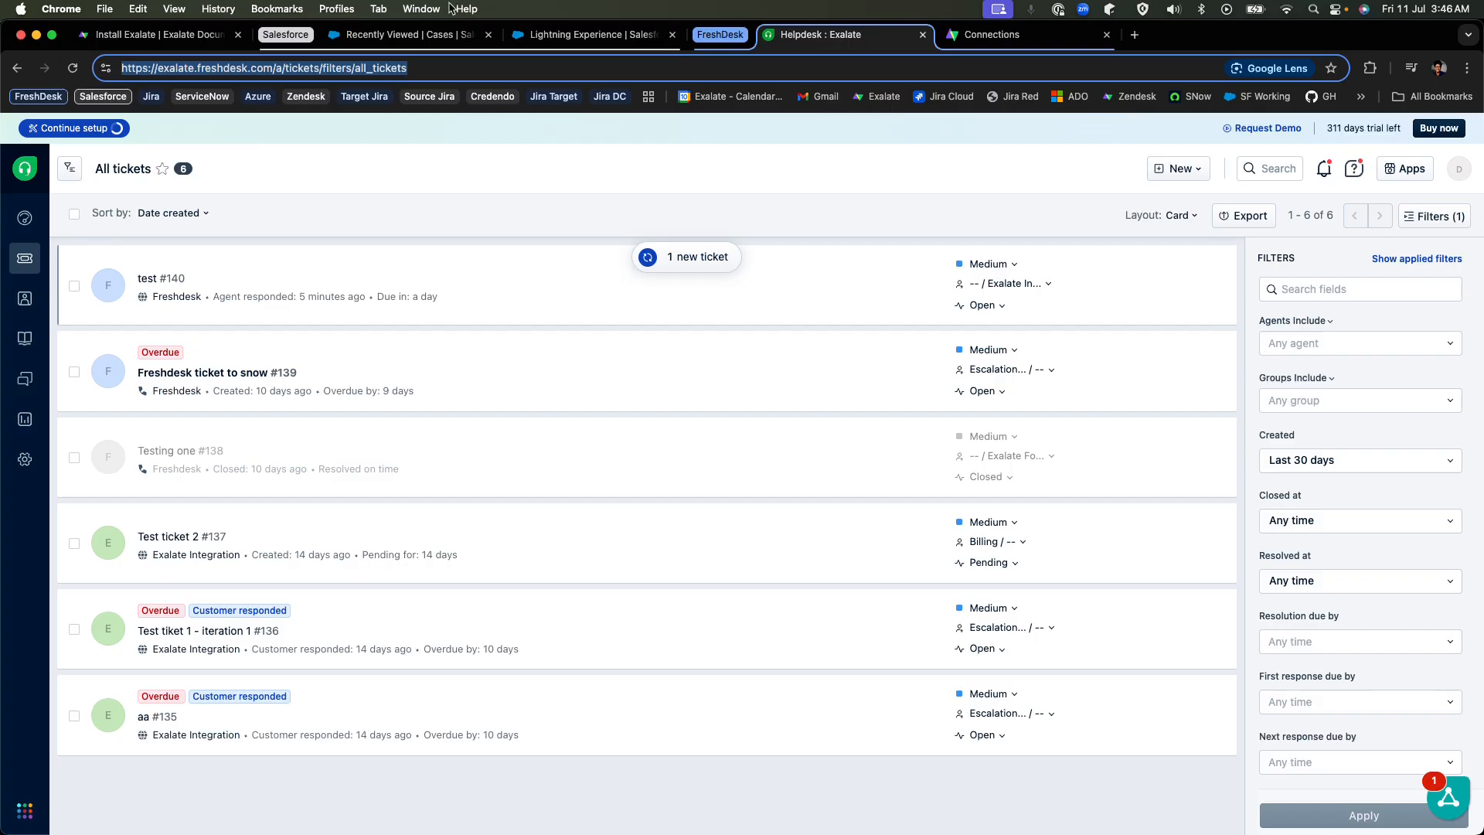
pyautogui.click(401, 35)
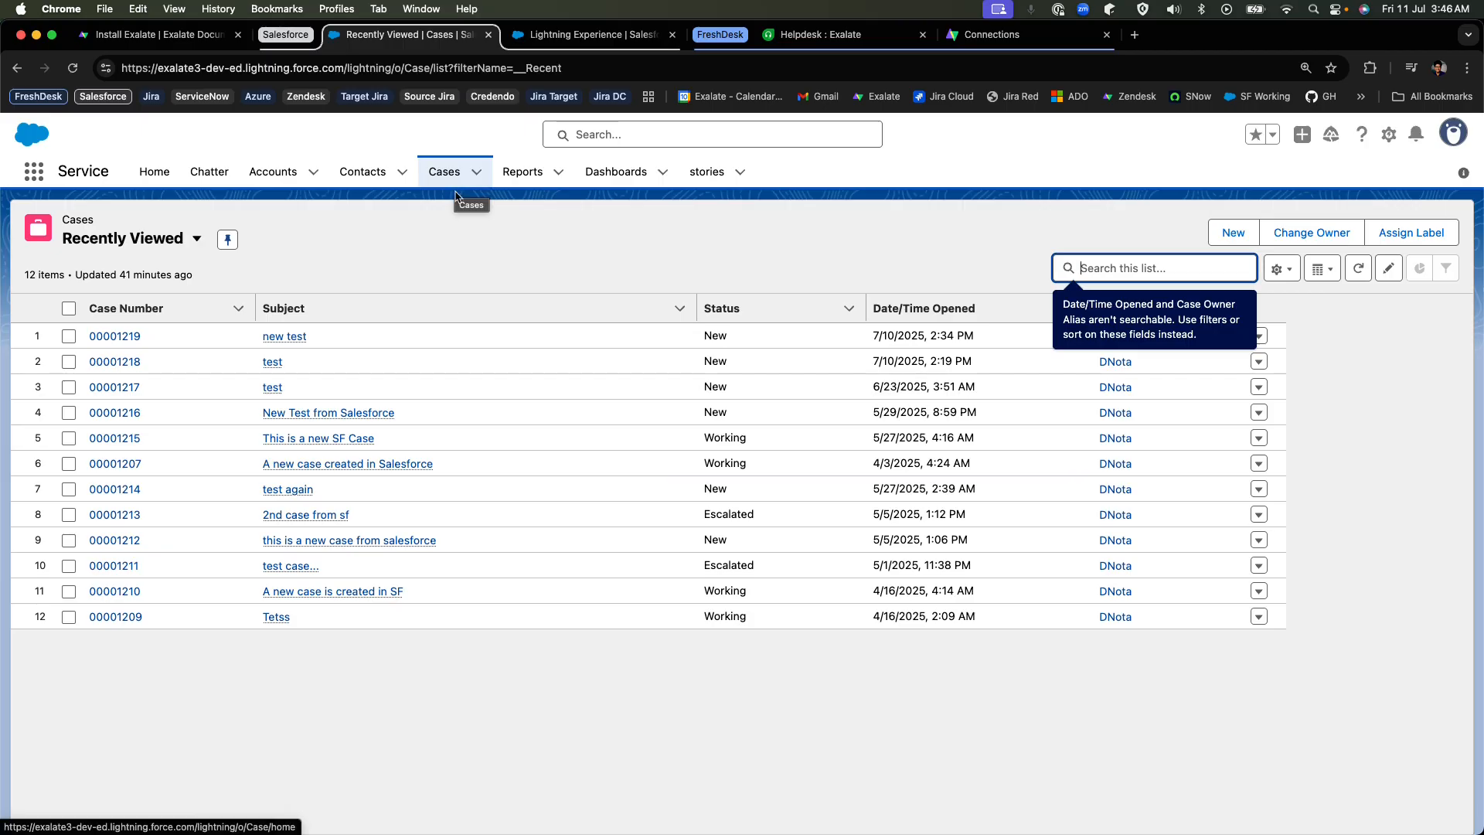
# Start a new Salesforce case and set its Case Origin to Phone.
pyautogui.click(477, 174)
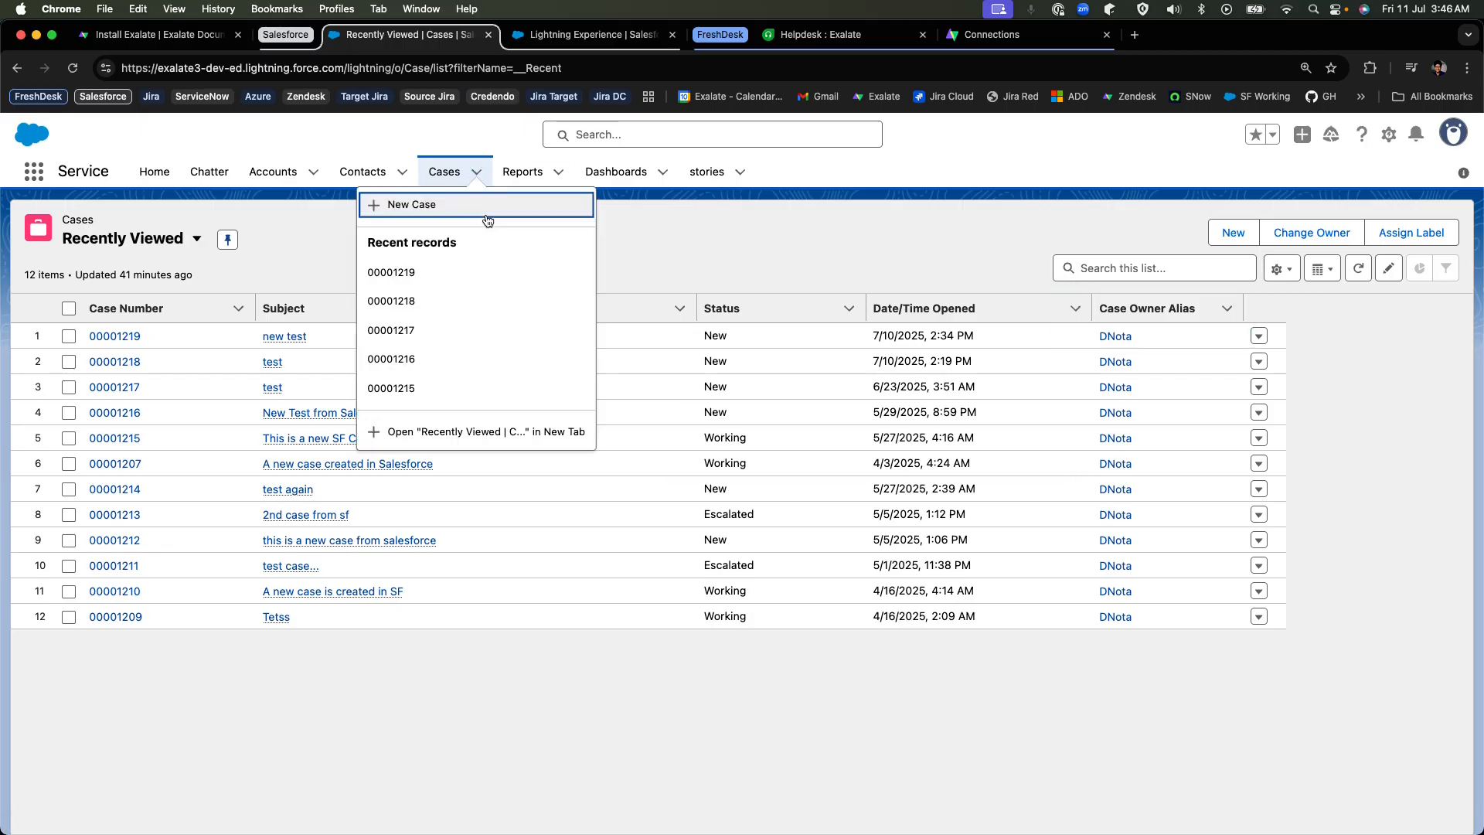
pyautogui.click(487, 218)
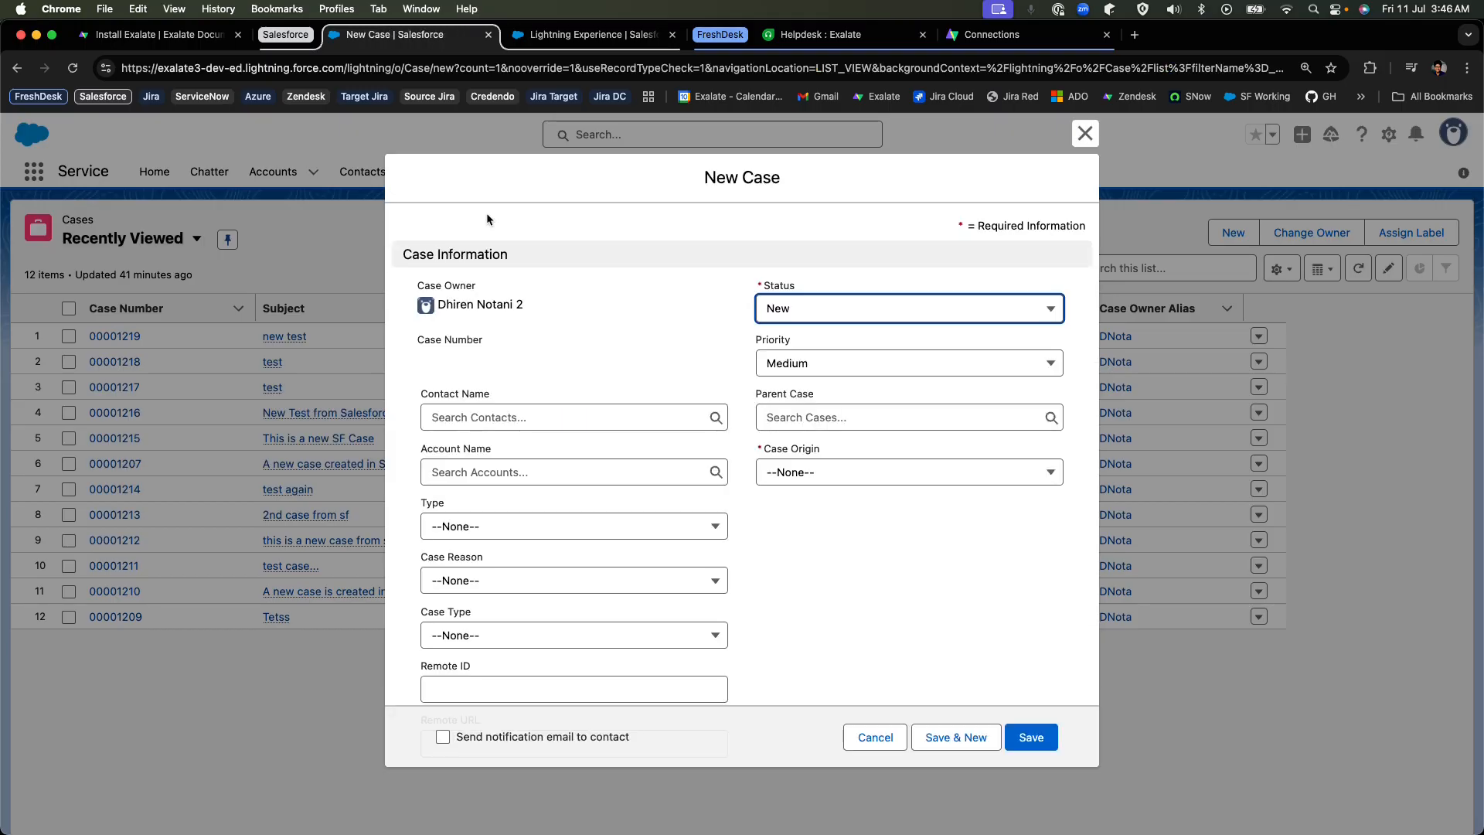
pyautogui.scroll(-3, 804, 324)
pyautogui.click(799, 363)
pyautogui.click(803, 421)
pyautogui.scroll(-10, 802, 421)
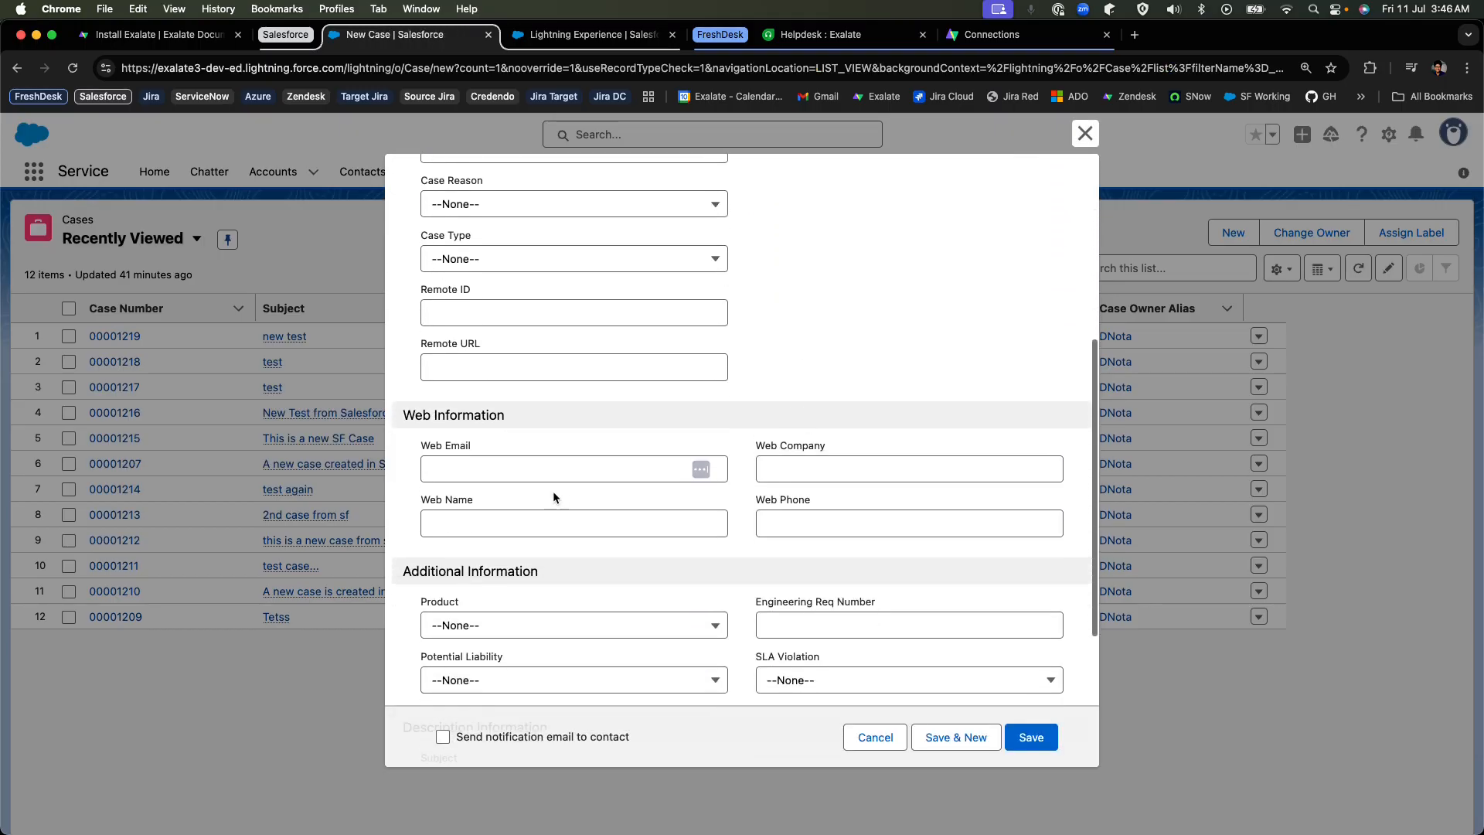
# Enter the subject "New Case on SF" and the description "Some desc to this case", and save the case.
pyautogui.click(577, 518)
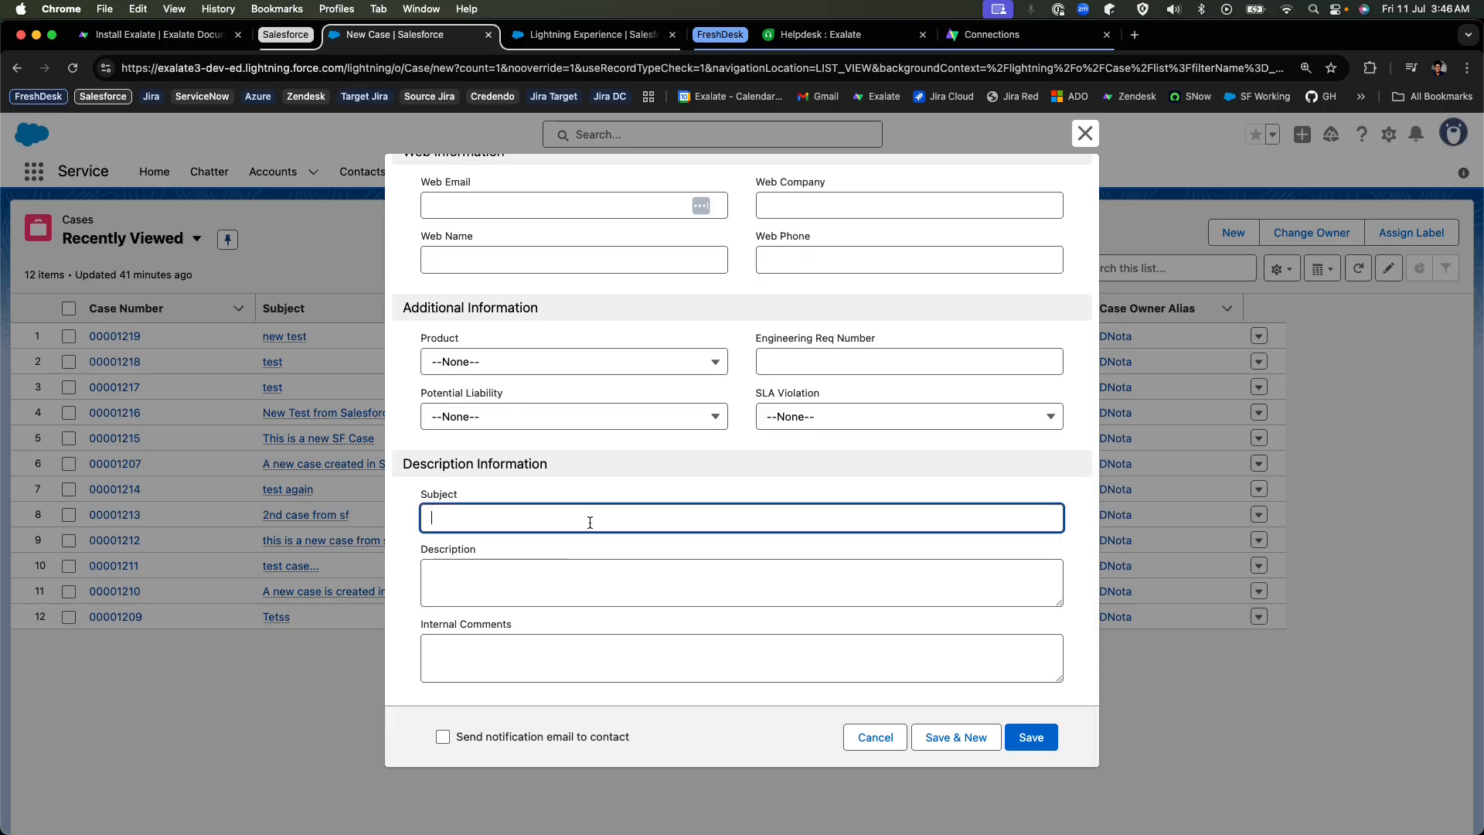
pyautogui.write('Ne')
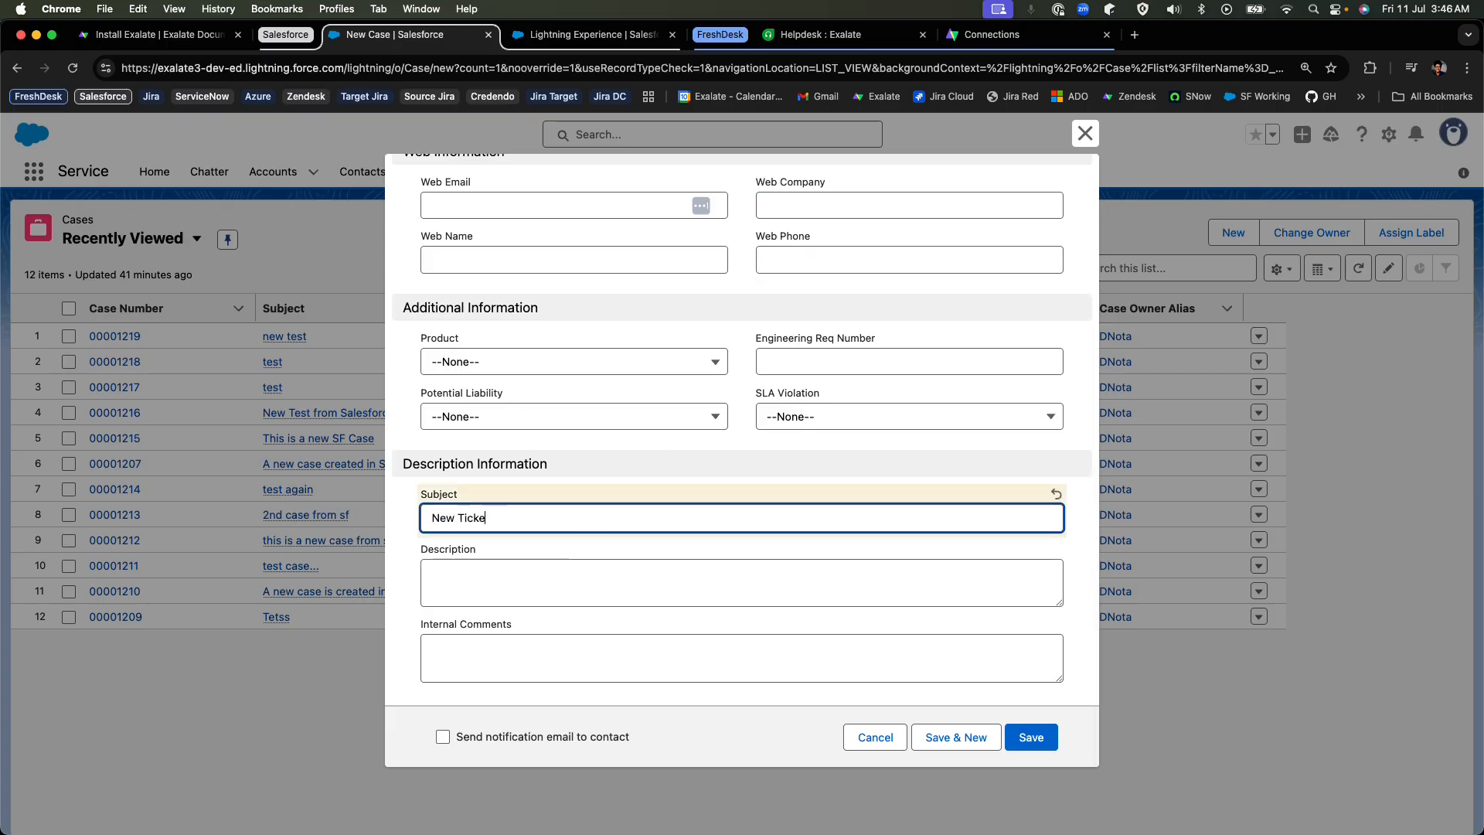
pyautogui.write('w T')
pyautogui.press('BackSpace')
pyautogui.write('Case on SF')
pyautogui.click(563, 563)
pyautogui.write('Some desc to this case')
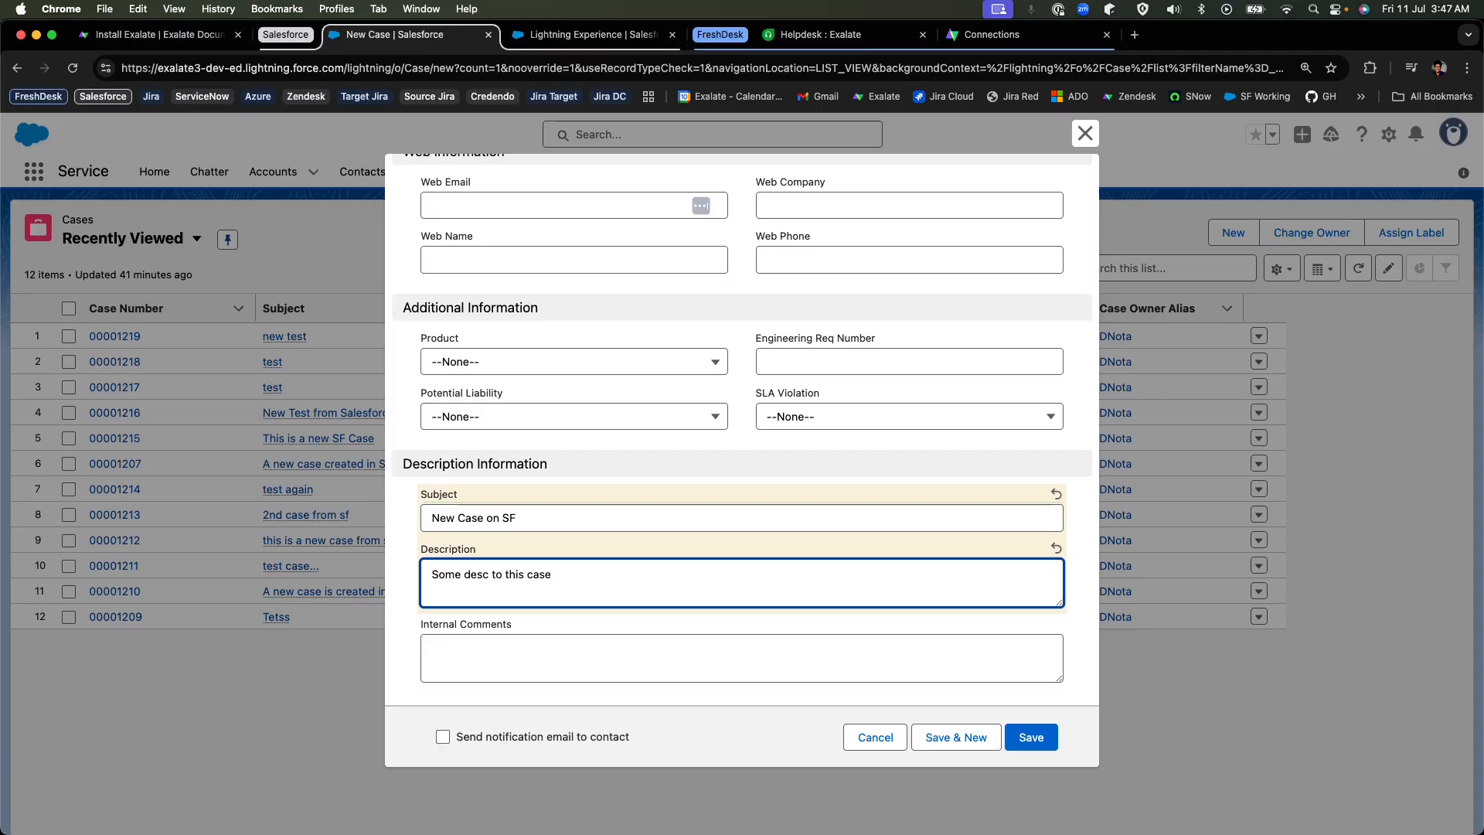
pyautogui.click(1029, 736)
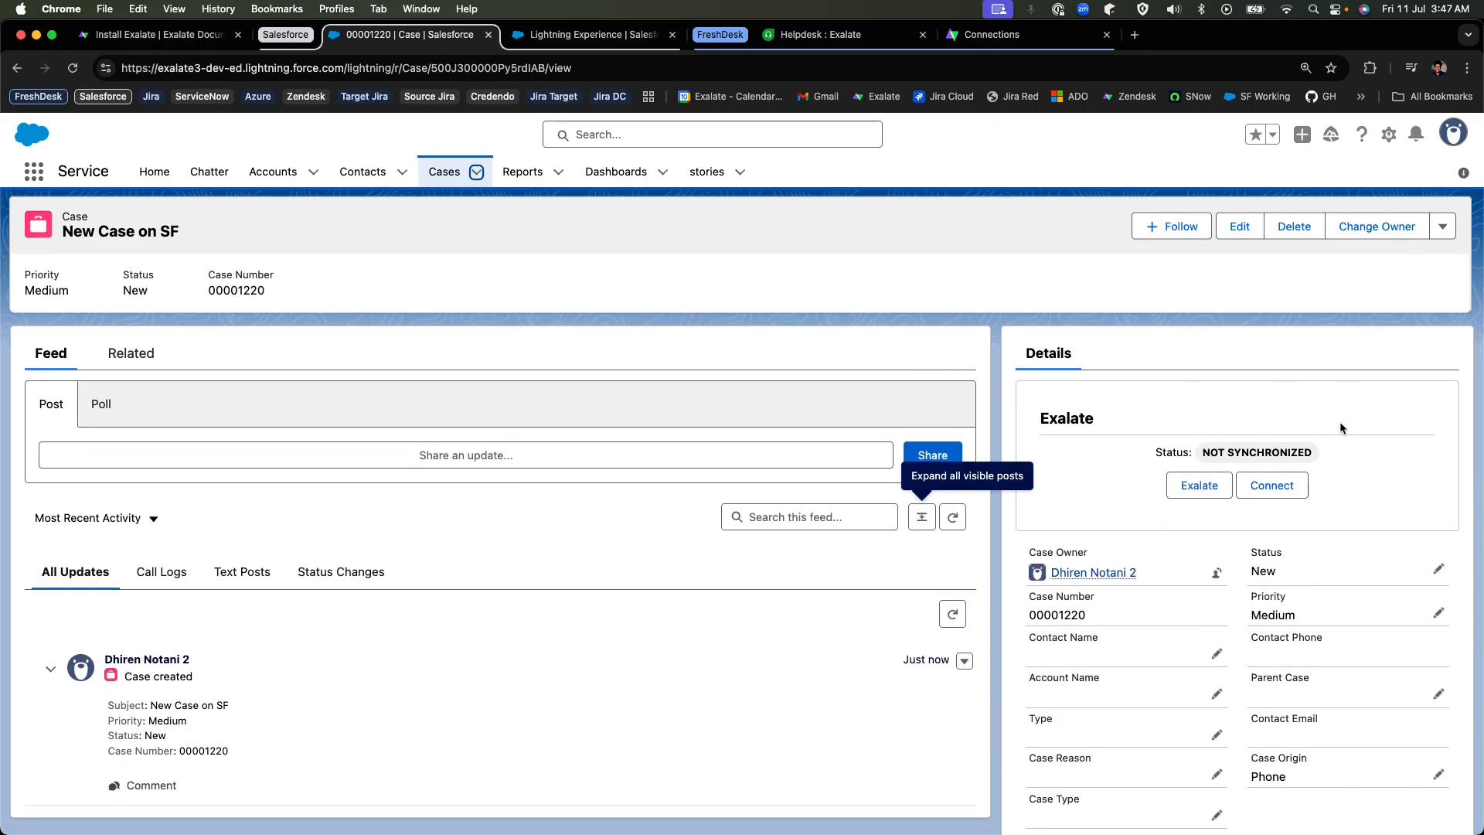
# Refresh the new case and check the status shown in its Exalate section.
pyautogui.press('super+r')
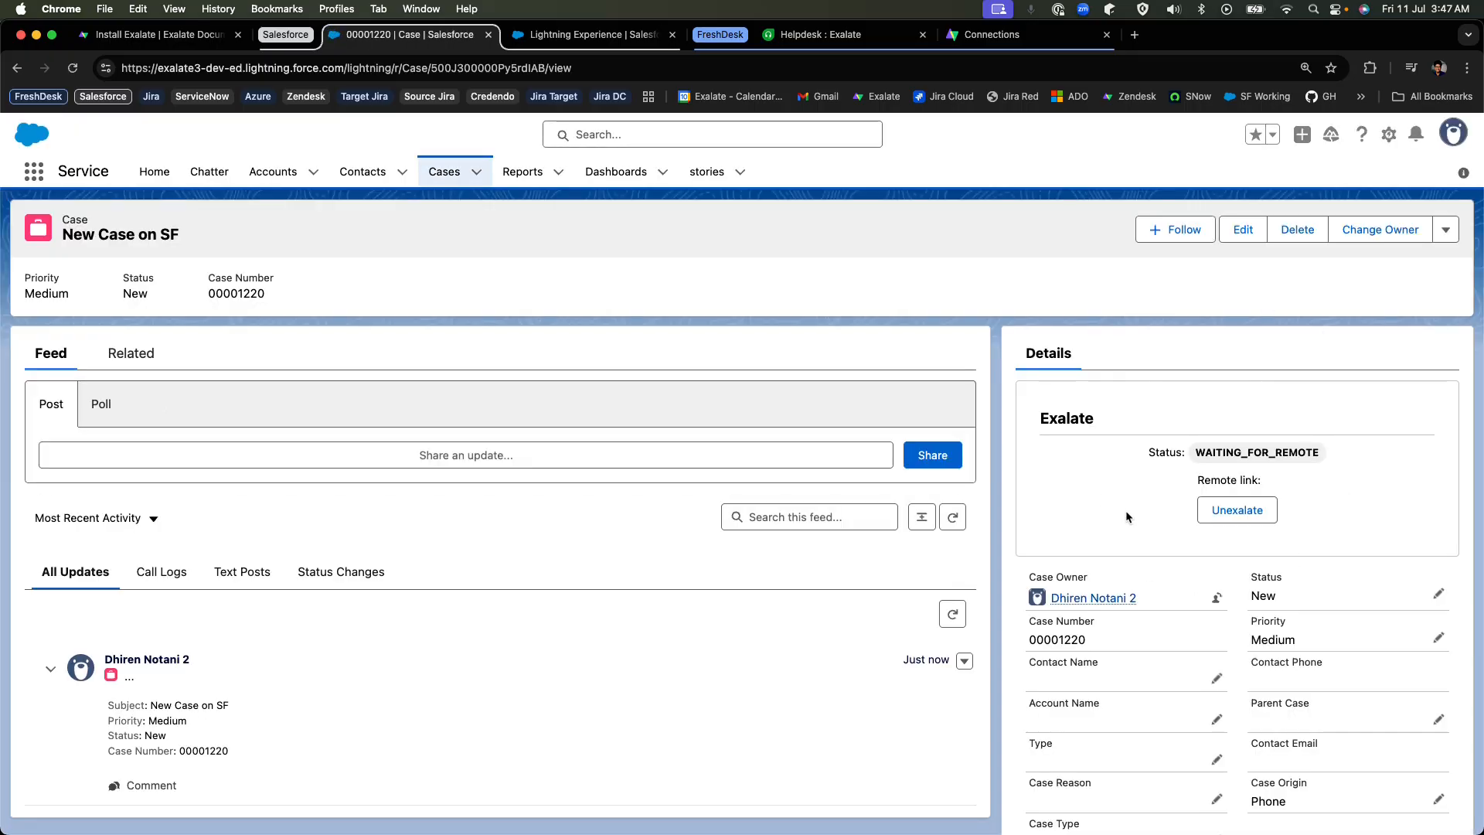
pyautogui.moveTo(1199, 453); pyautogui.dragTo(1317, 451)
pyautogui.click(1164, 528)
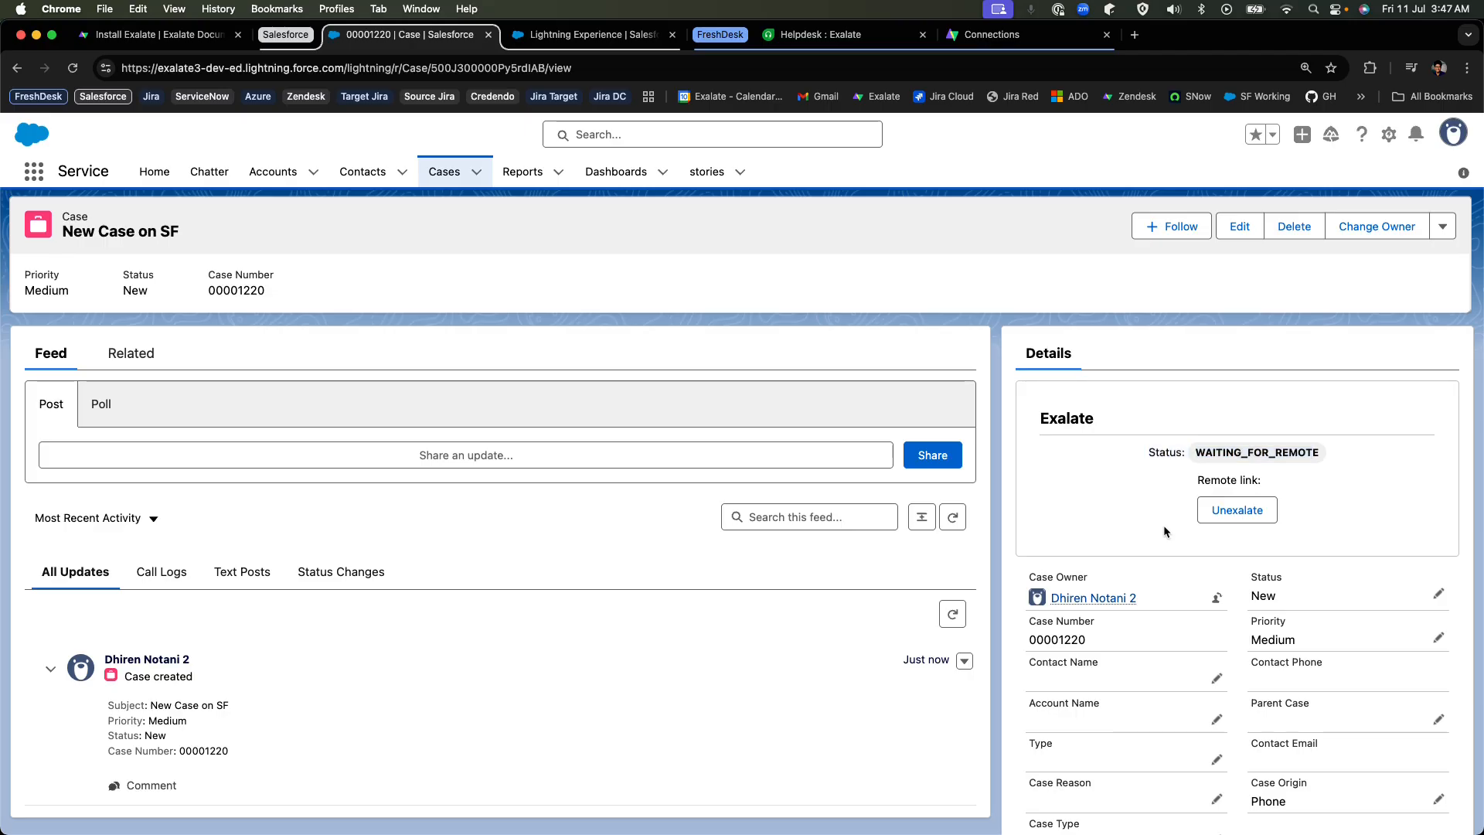
# Examine the Case trigger of the Salesforce_to_Freshdesk connection in the Exalate Console, including its event and condition.
pyautogui.click(588, 34)
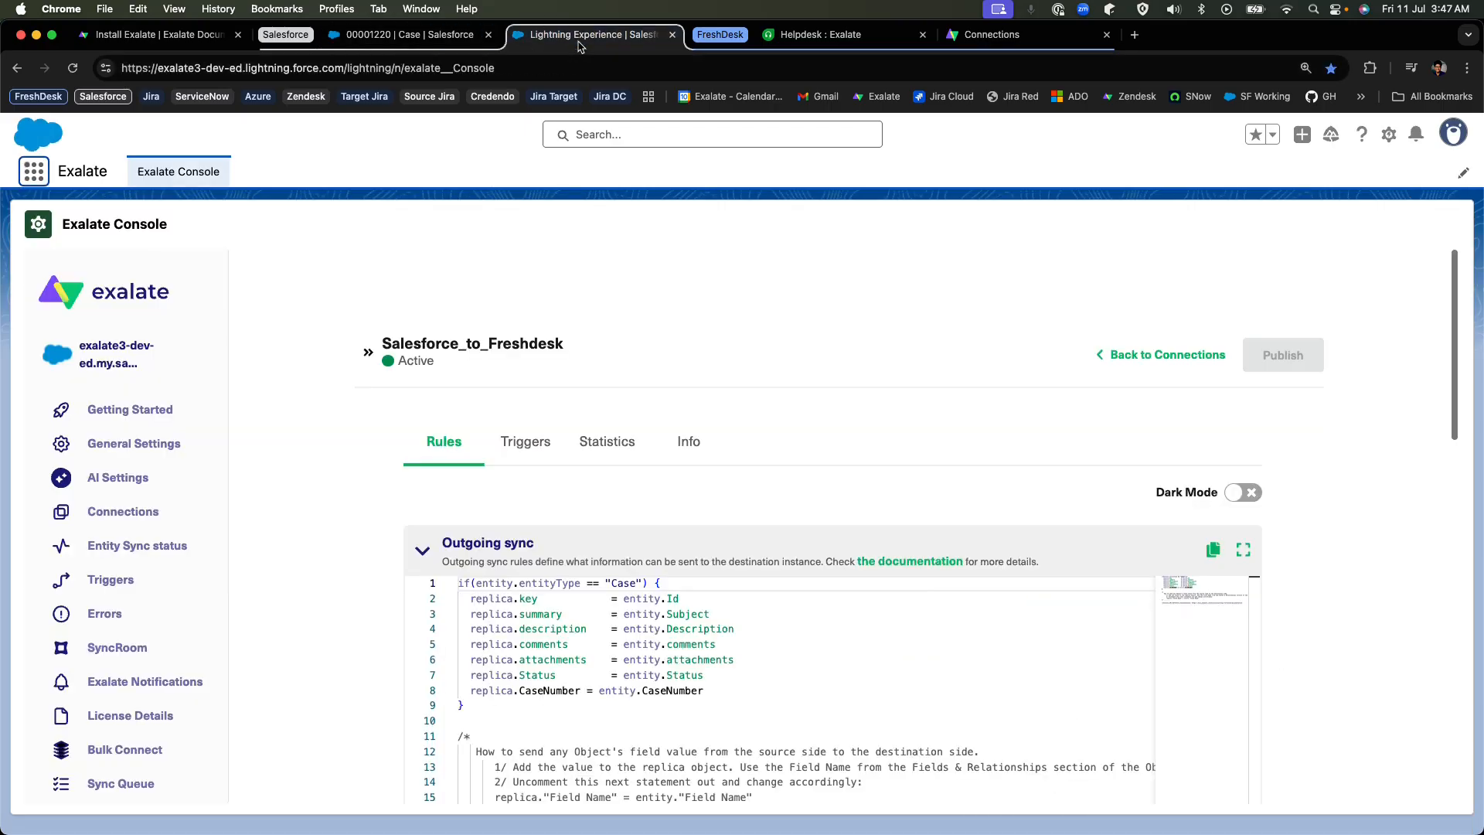
pyautogui.click(535, 462)
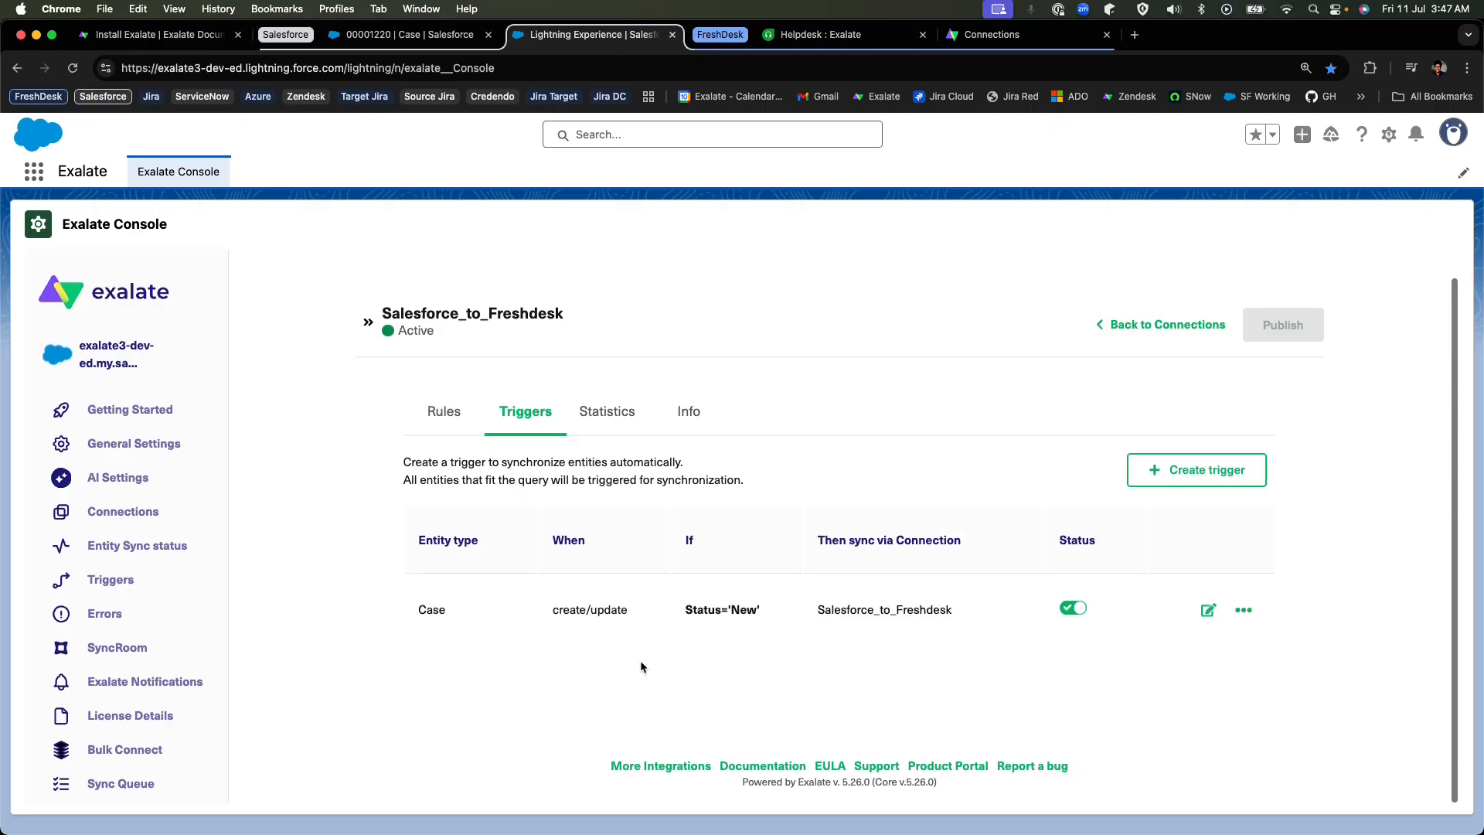
pyautogui.moveTo(416, 610); pyautogui.dragTo(447, 610)
pyautogui.moveTo(551, 609); pyautogui.dragTo(777, 612)
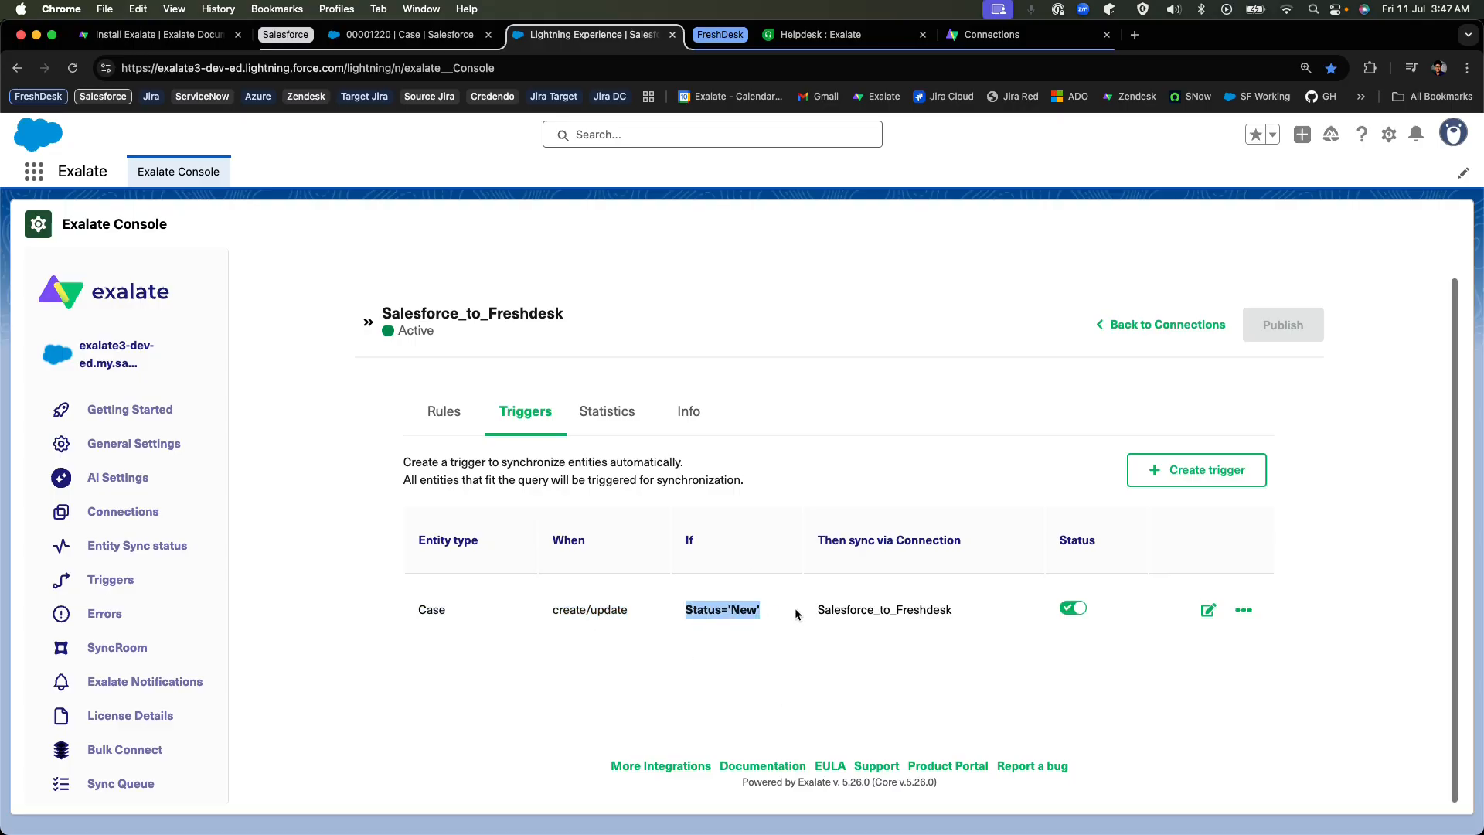
# Return to the new Salesforce case and check its Status field against the trigger condition.
pyautogui.click(409, 34)
pyautogui.scroll(-1, 1191, 424)
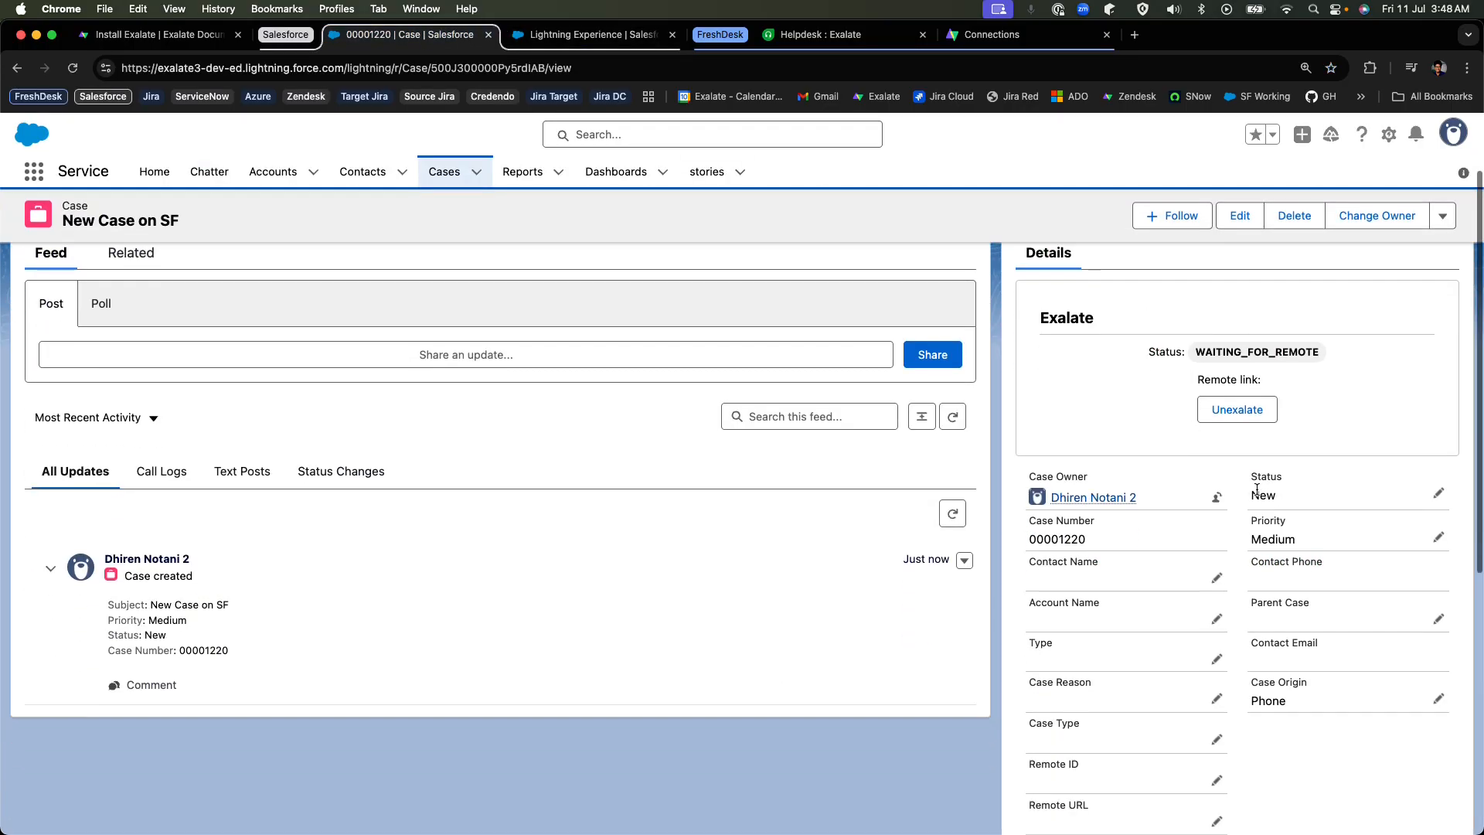
pyautogui.doubleClick(1260, 496)
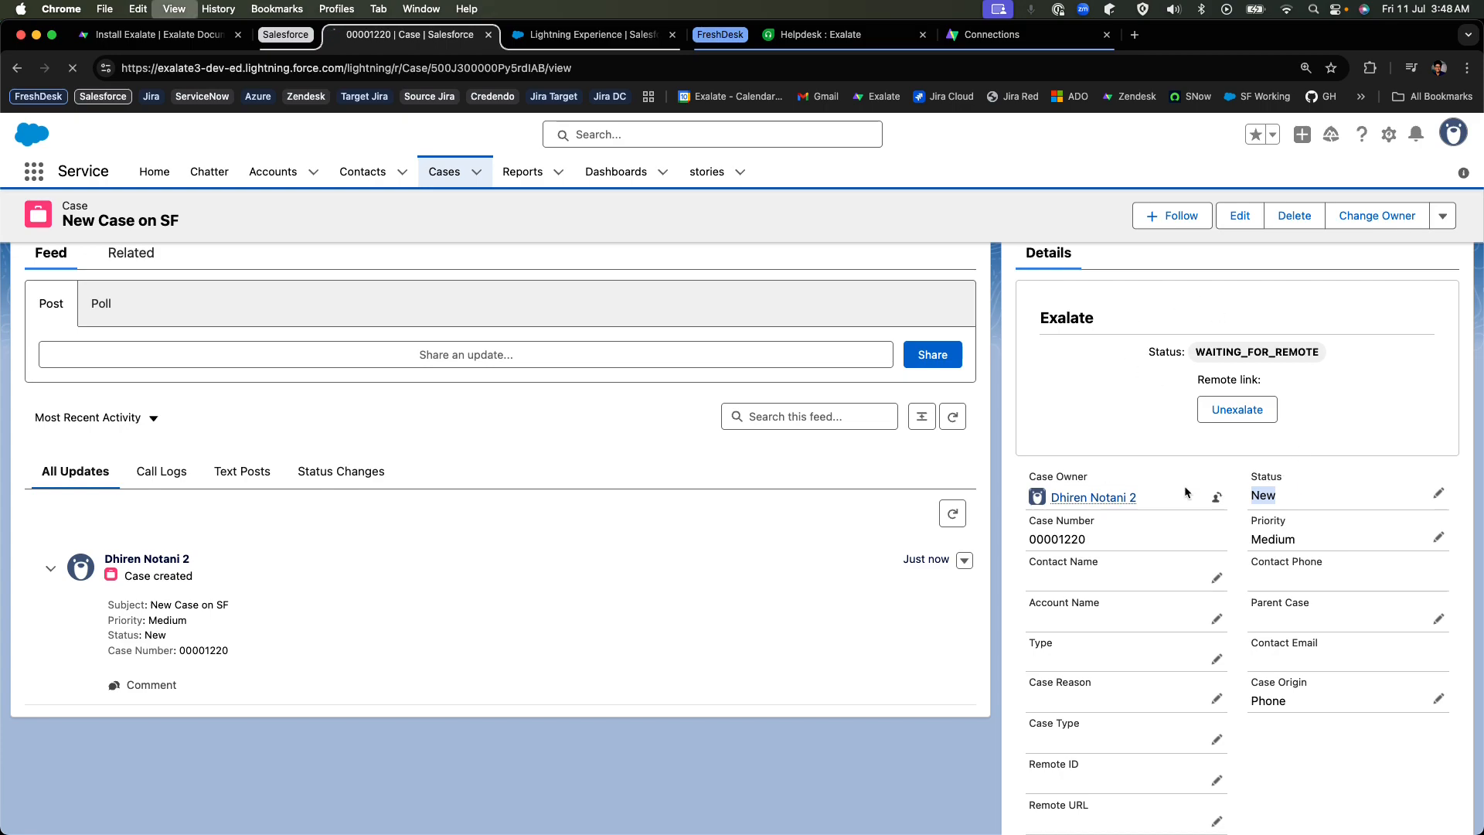
# Reload the case and inspect its Exalate synchronization status and remote link.
pyautogui.press('super+r')
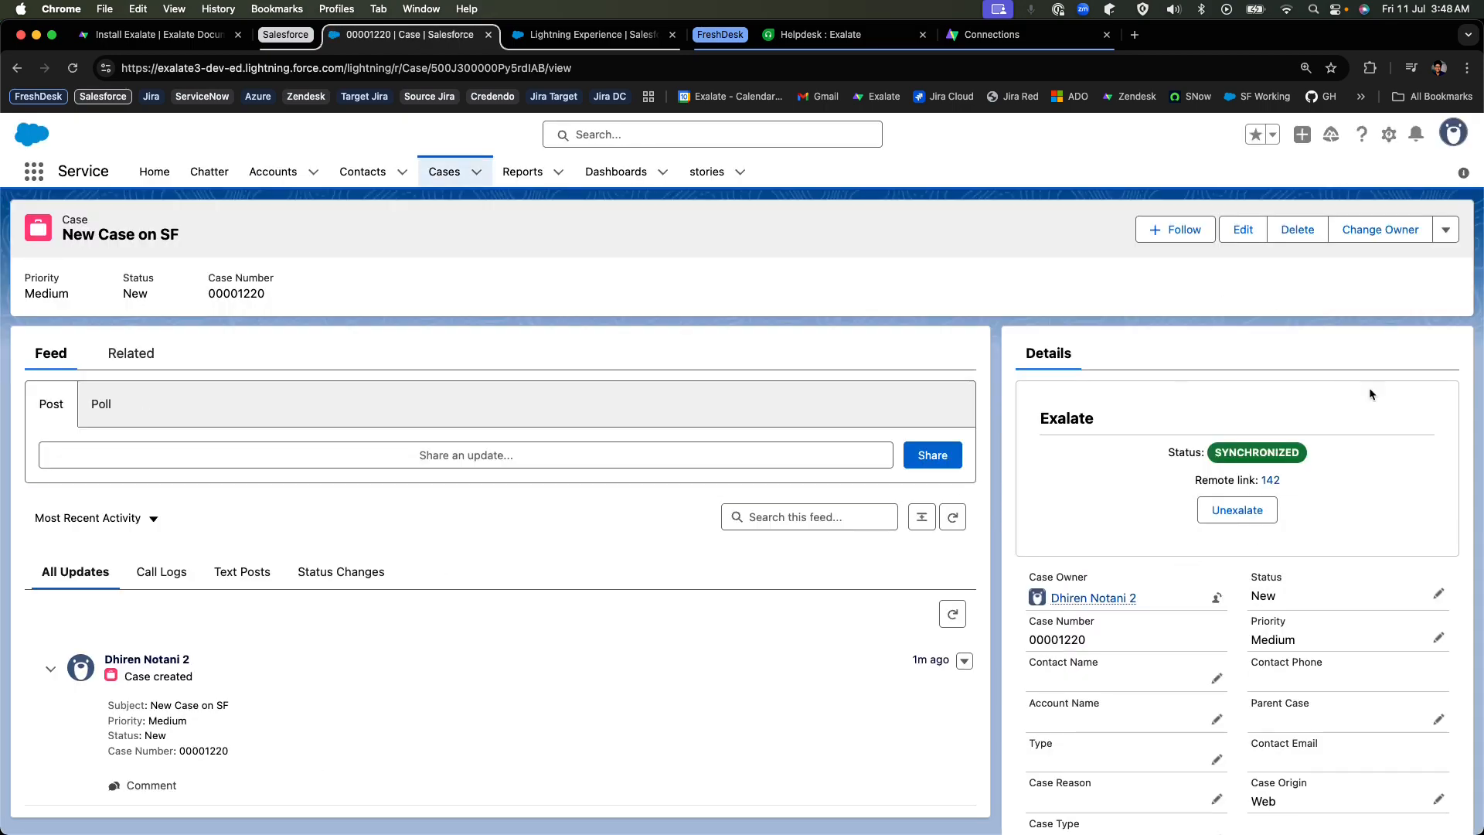
pyautogui.scroll(-1, 1349, 522)
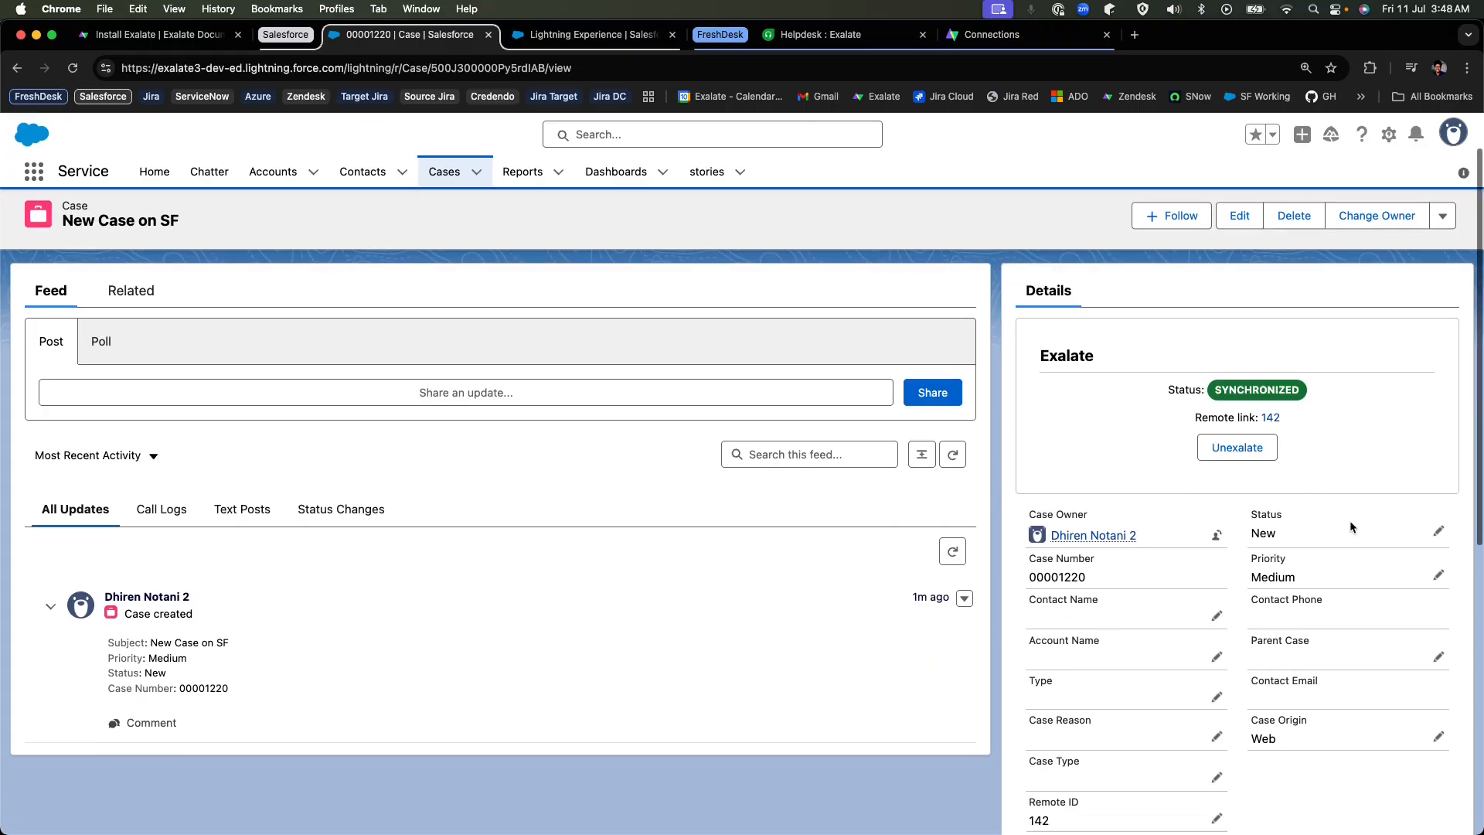
pyautogui.scroll(1, 1350, 521)
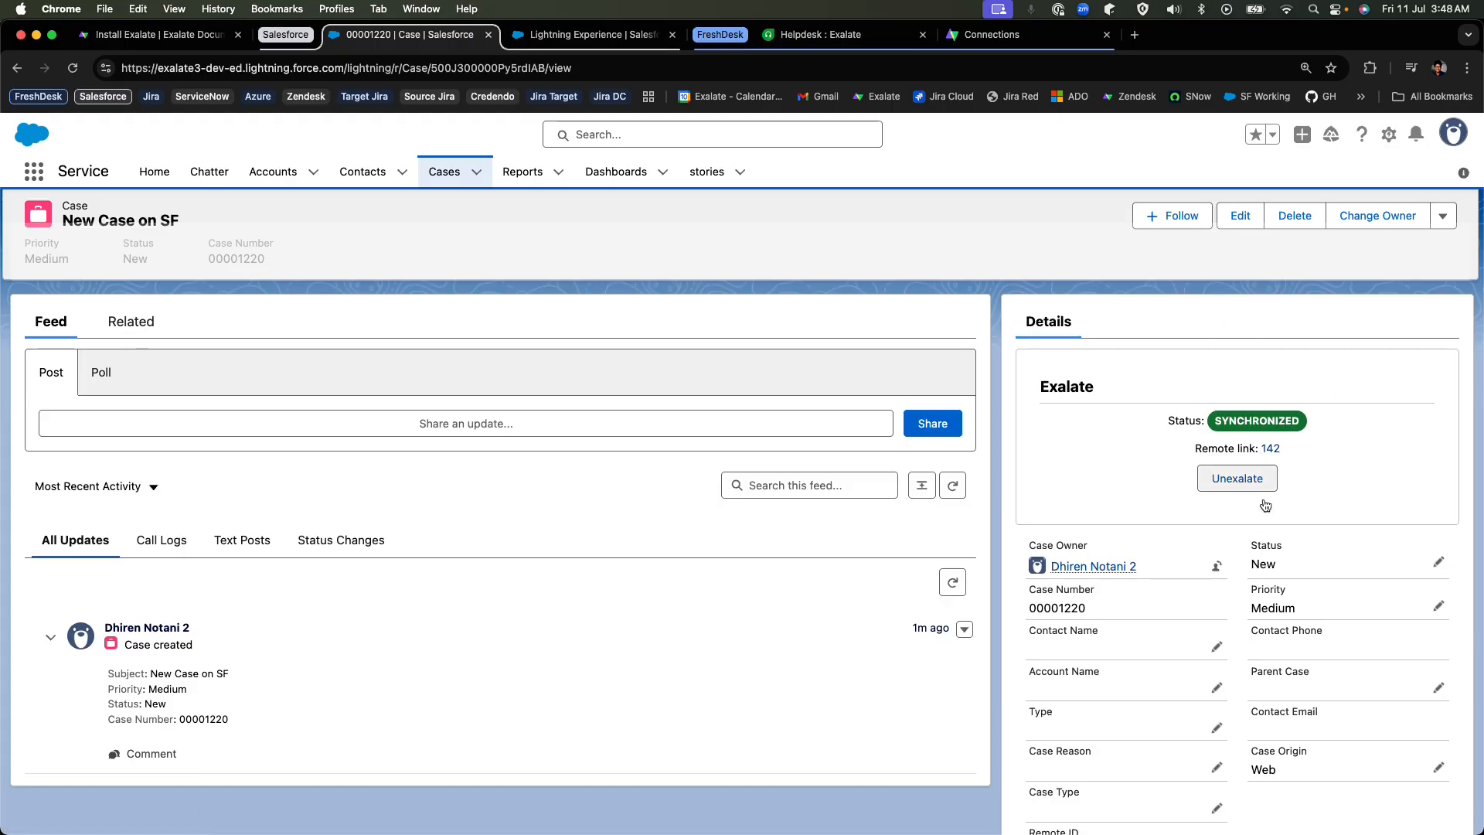
pyautogui.moveTo(1215, 421); pyautogui.dragTo(1324, 420)
pyautogui.click(1314, 456)
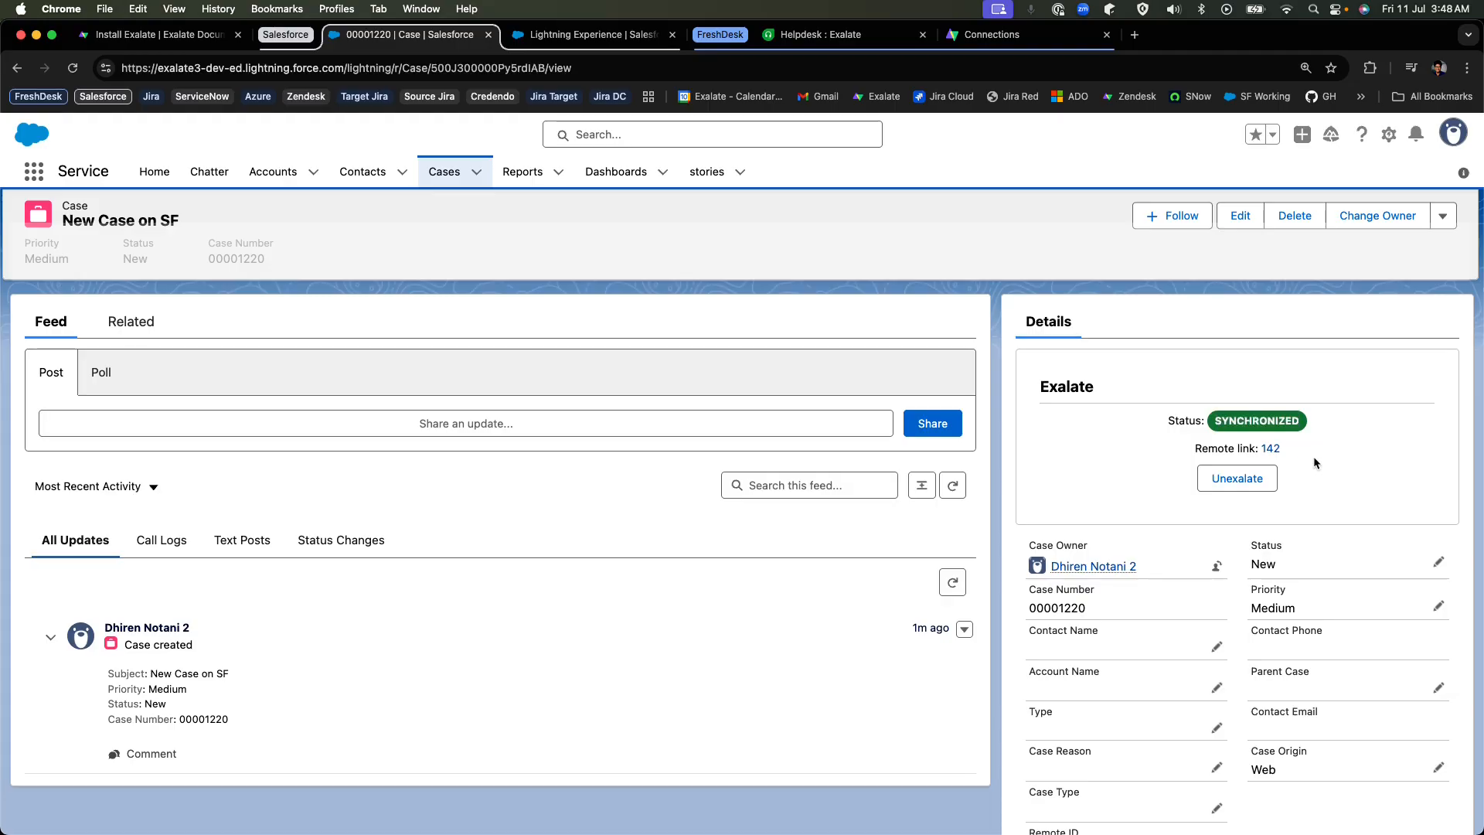
# Open the case's remote Freshdesk ticket in a new browser tab and place it in the FreshDesk tab group.
pyautogui.rightClick(1271, 449)
pyautogui.click(1261, 456)
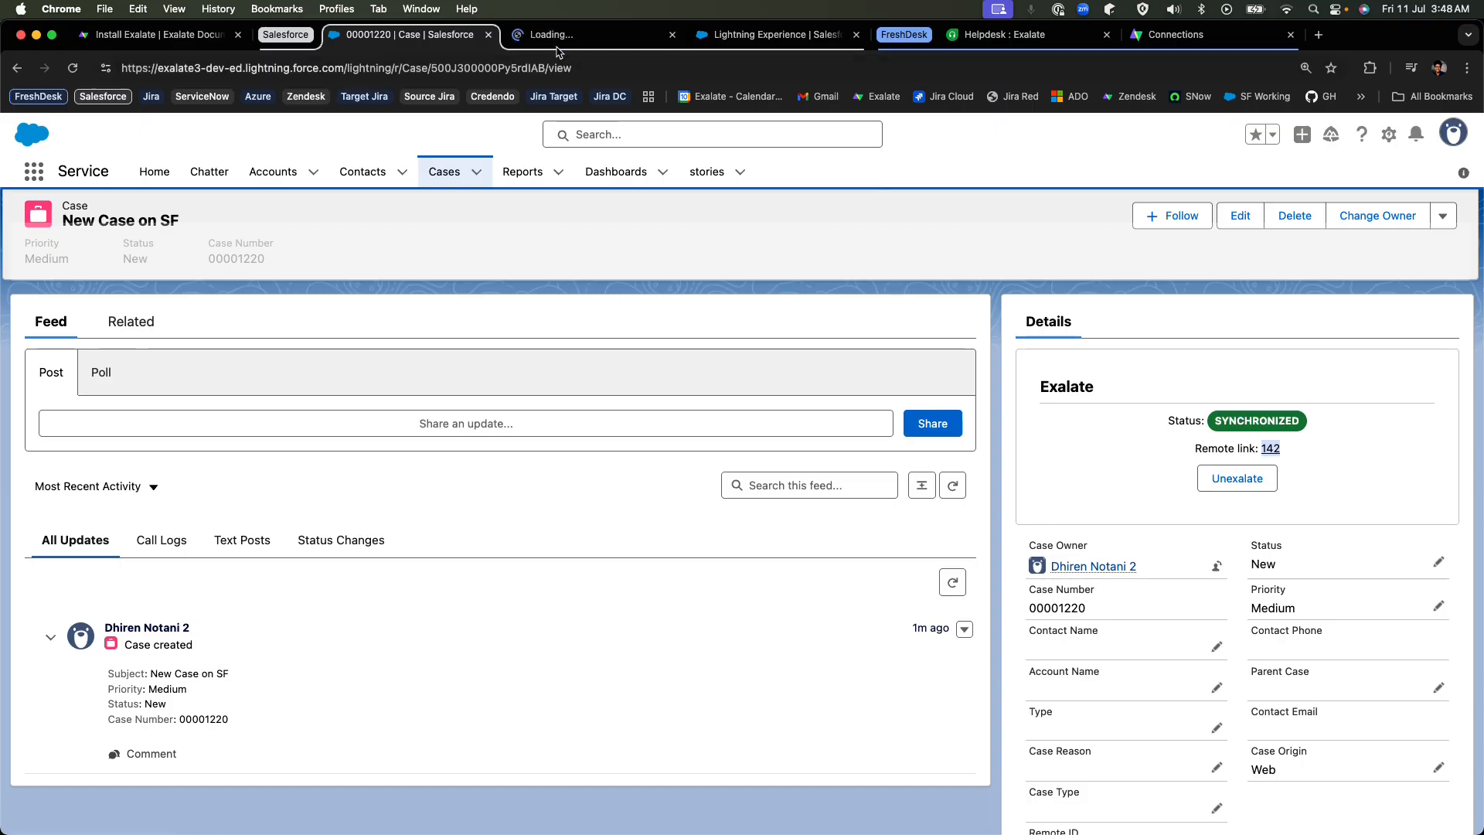
pyautogui.click(782, 39)
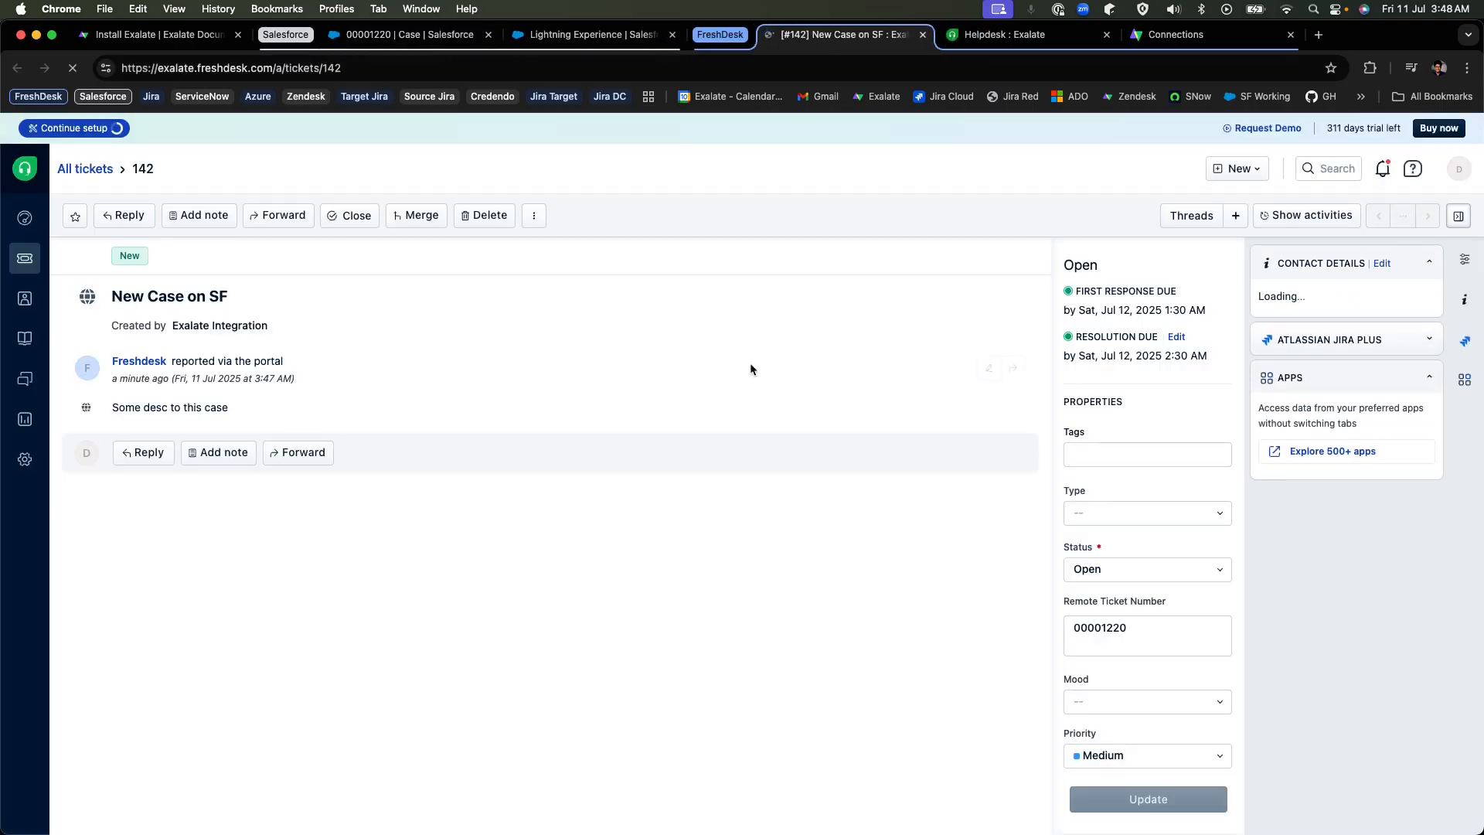
# Return to the Salesforce case and examine the Remote ID and Remote URL fields in its details.
pyautogui.click(408, 34)
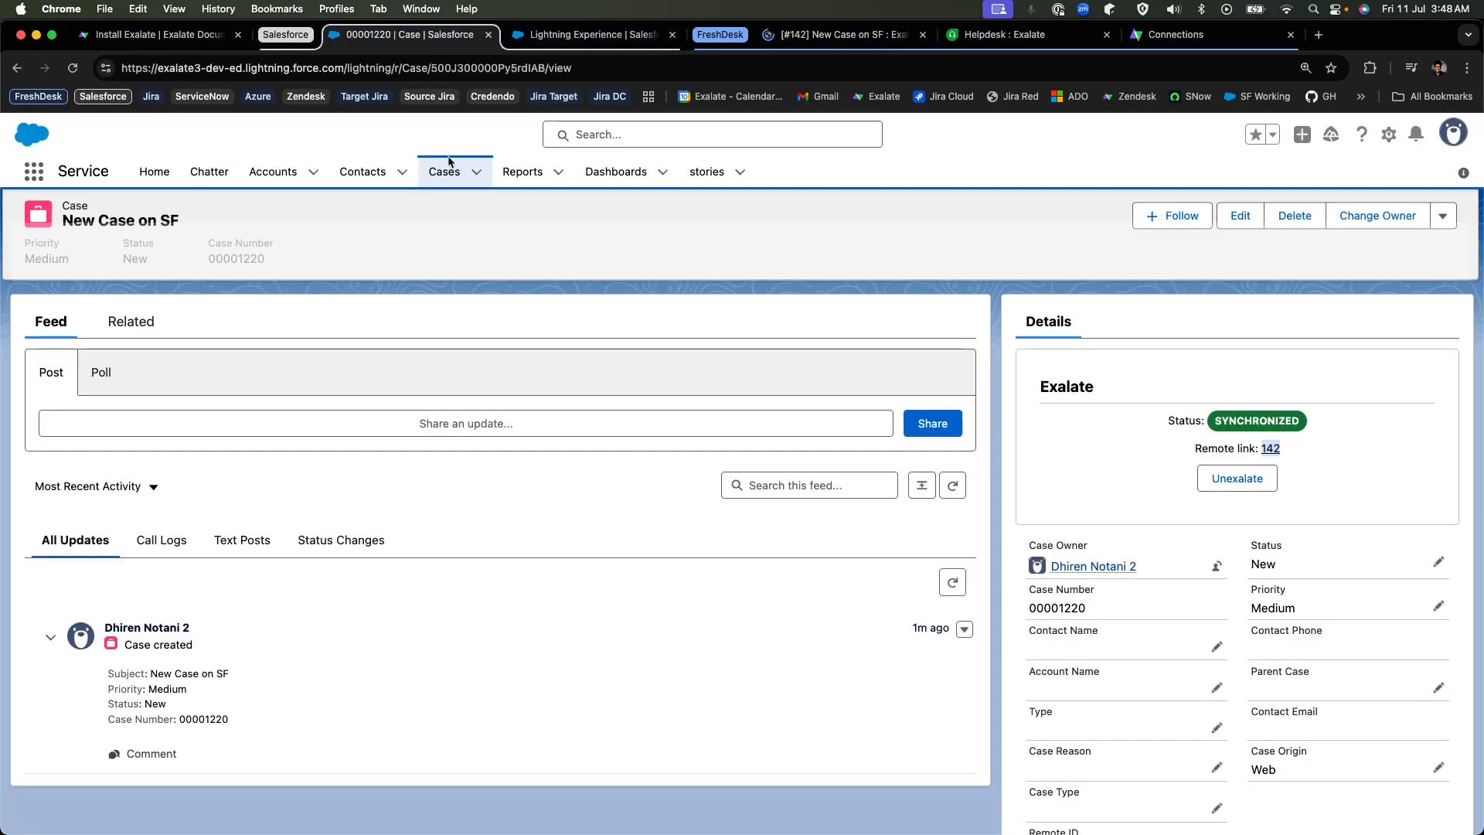
pyautogui.scroll(-5, 1414, 406)
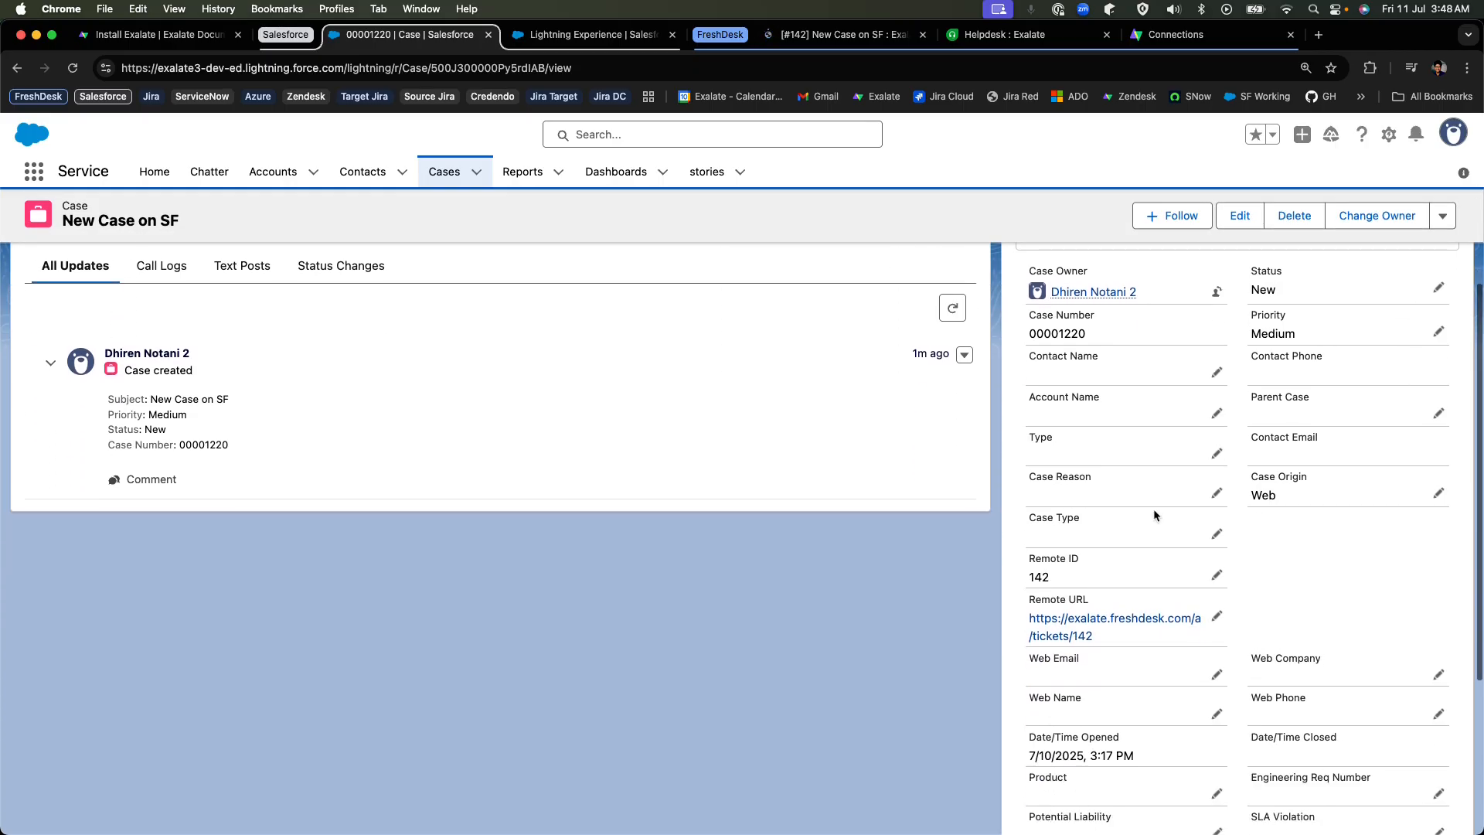
pyautogui.moveTo(1026, 528); pyautogui.dragTo(1083, 526)
pyautogui.moveTo(1028, 569); pyautogui.dragTo(1094, 569)
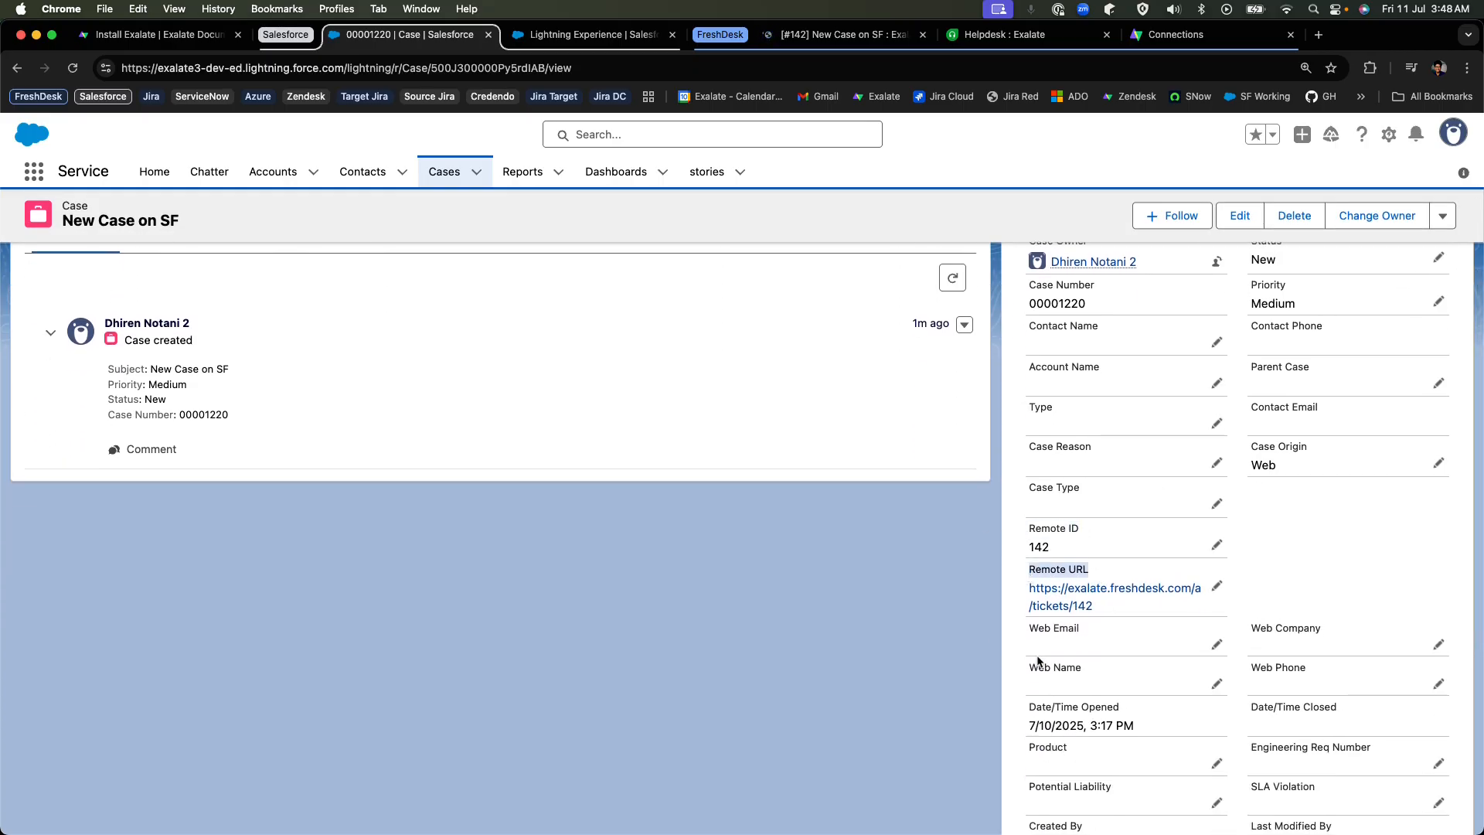
pyautogui.doubleClick(1039, 546)
pyautogui.scroll(-1, 1121, 578)
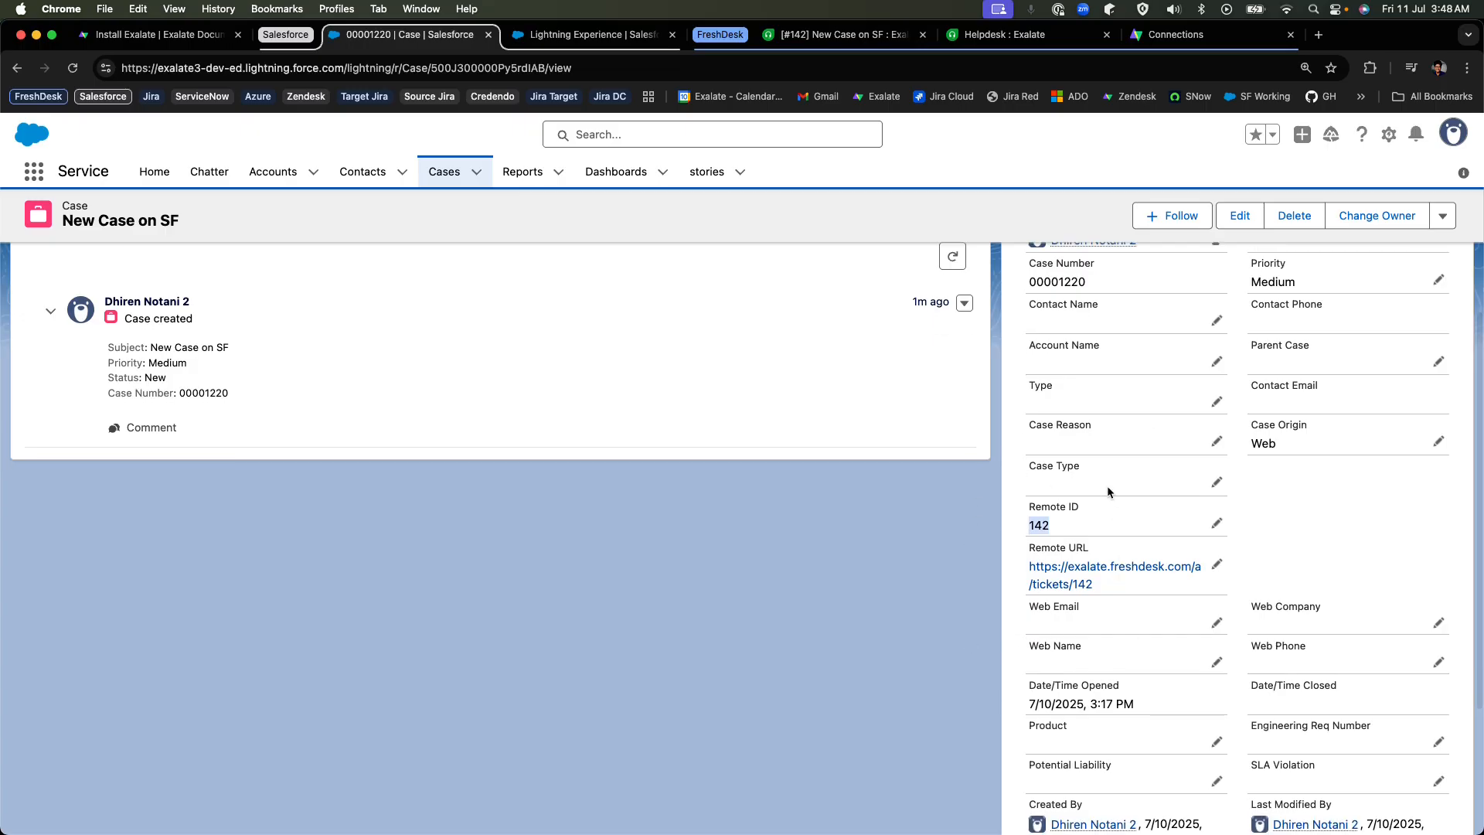
pyautogui.scroll(-1, 1111, 568)
pyautogui.scroll(5, 1005, 557)
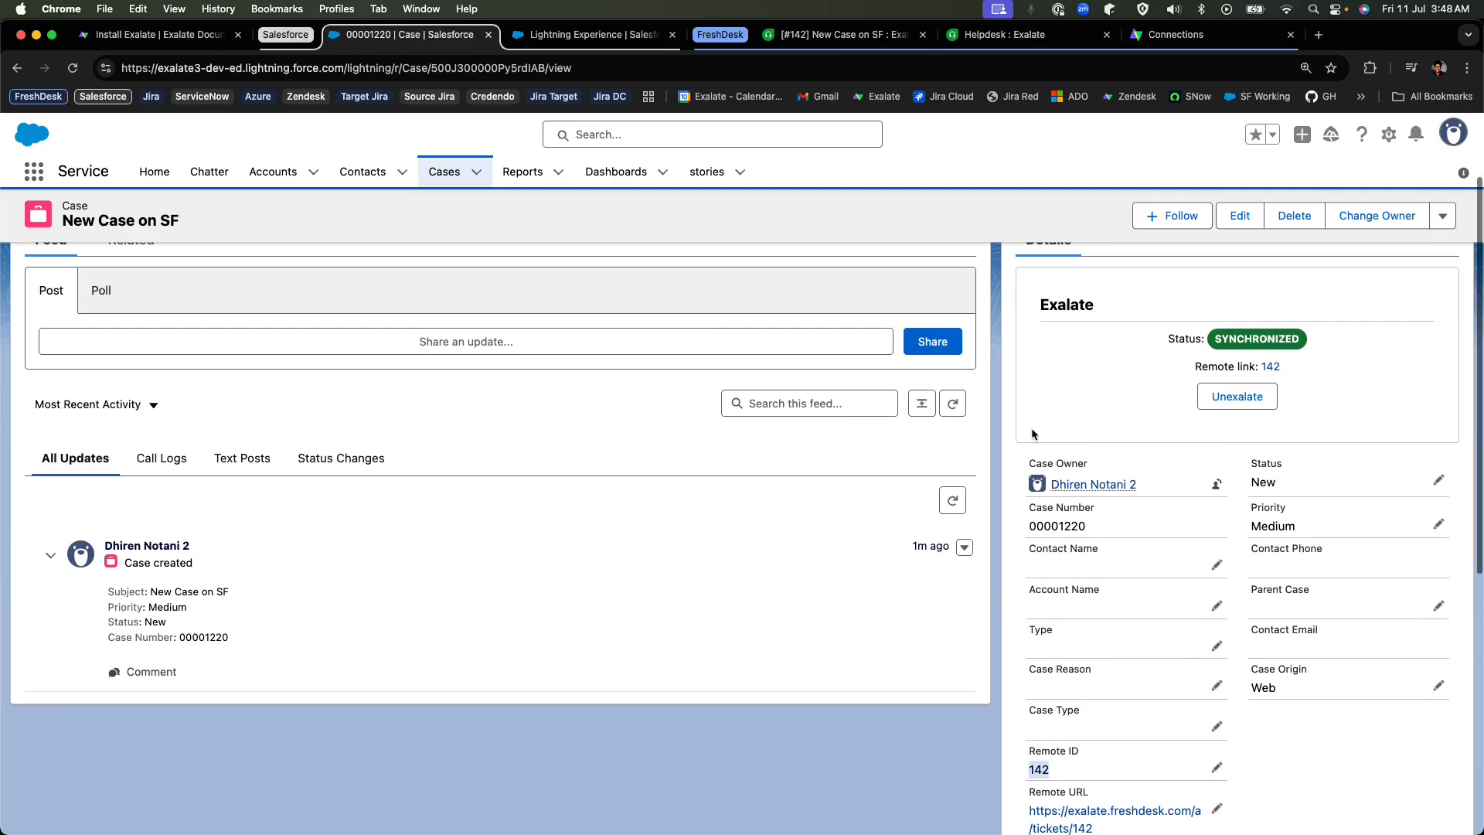
# Switch to the synchronized Freshdesk ticket and check its title and description.
pyautogui.click(847, 34)
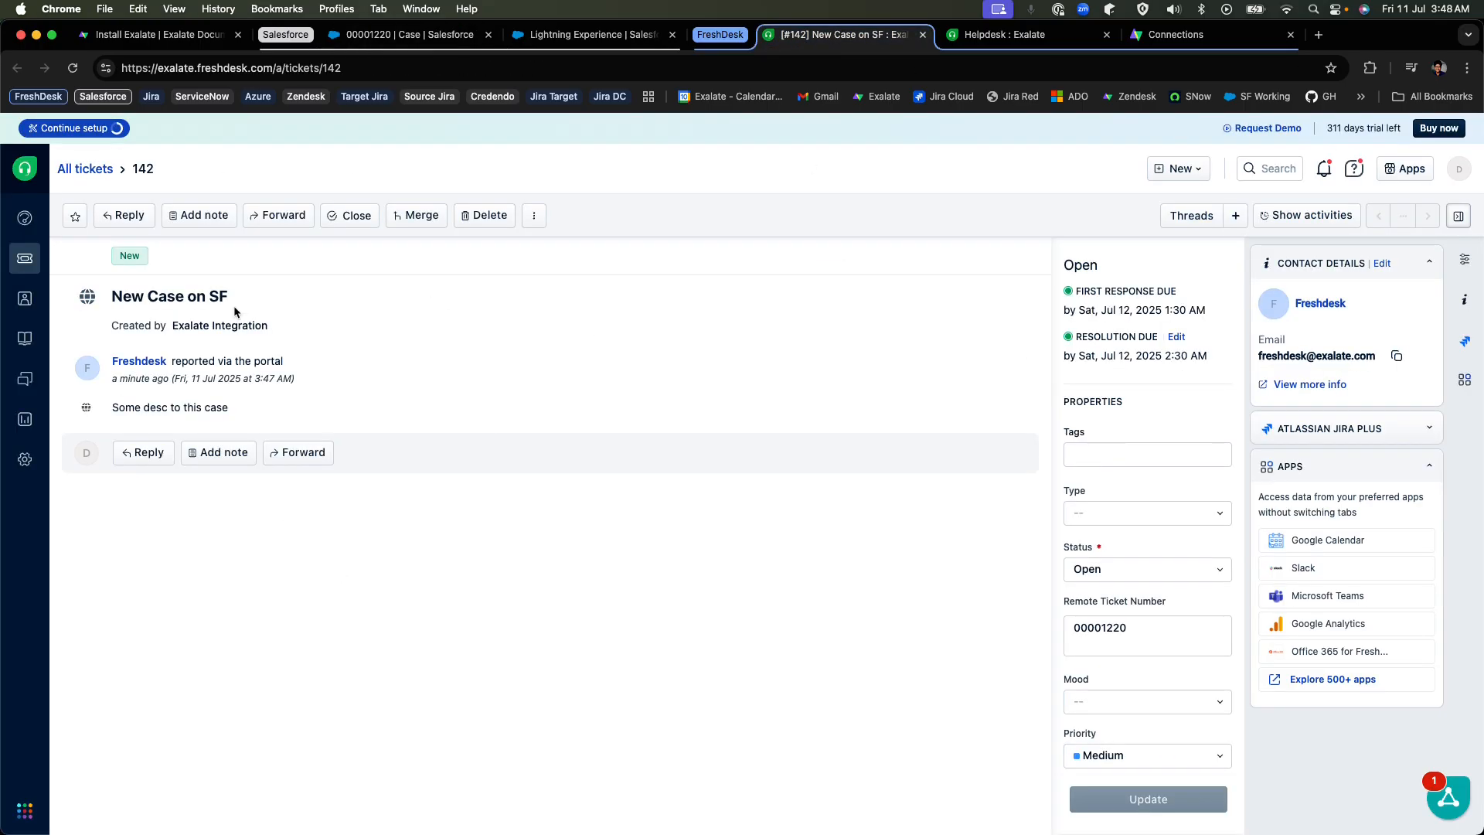
pyautogui.moveTo(109, 297); pyautogui.dragTo(236, 301)
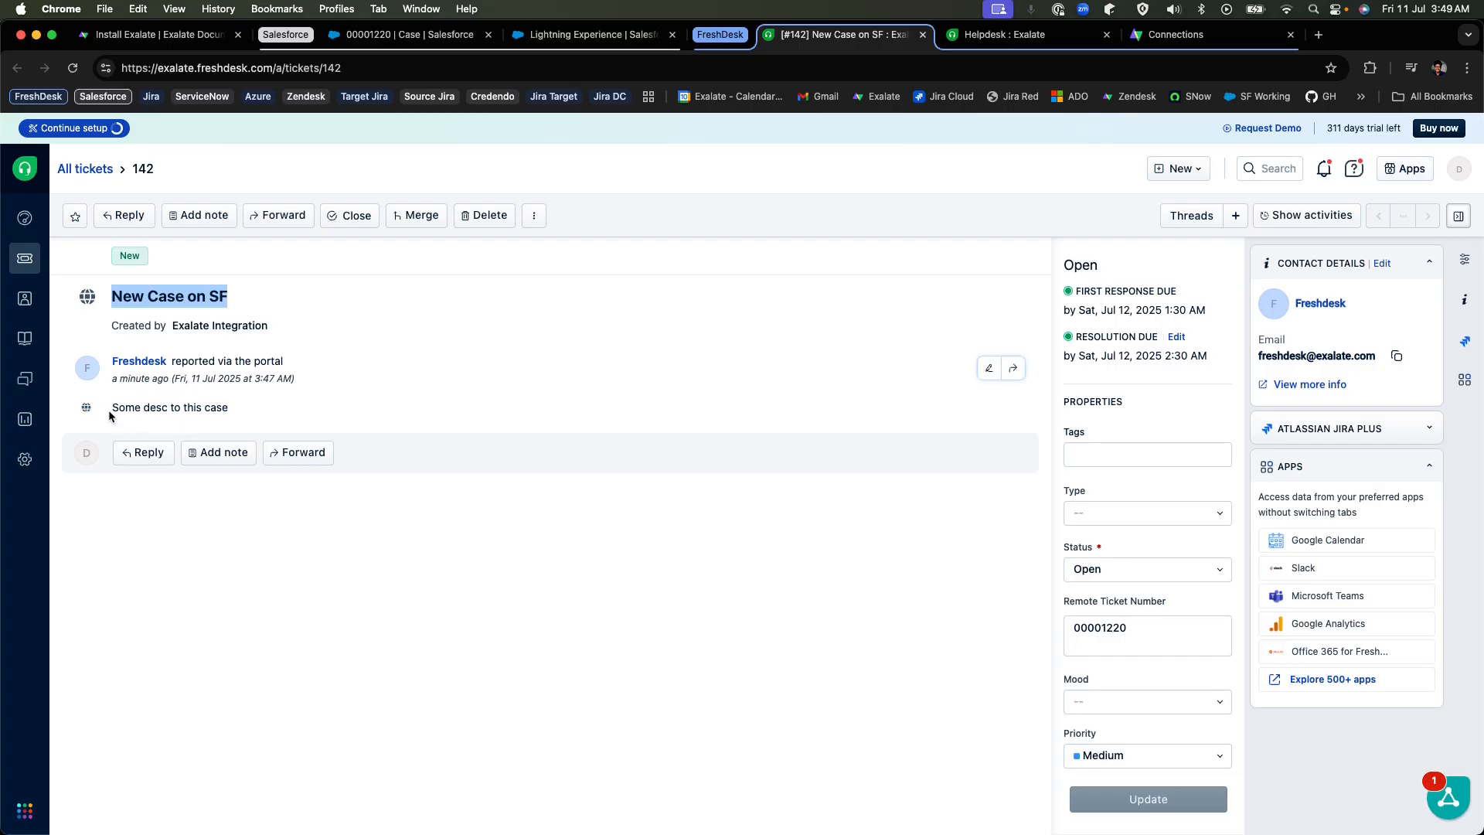
pyautogui.moveTo(108, 410); pyautogui.dragTo(245, 410)
pyautogui.click(896, 545)
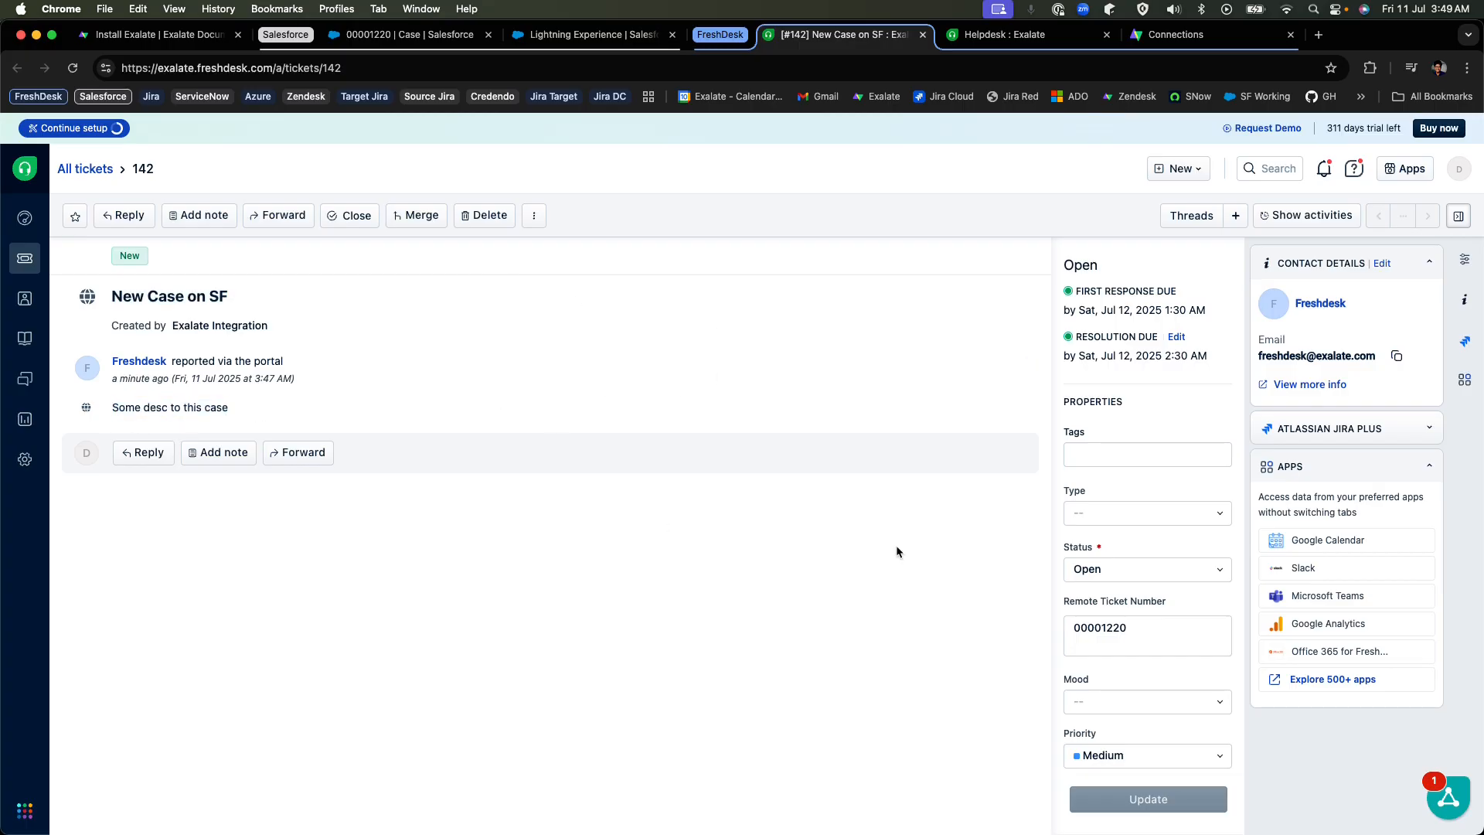
# Review the Freshdesk ticket's properties, including the Status, Remote Ticket Number, Priority and Product fields.
pyautogui.scroll(-1, 1186, 522)
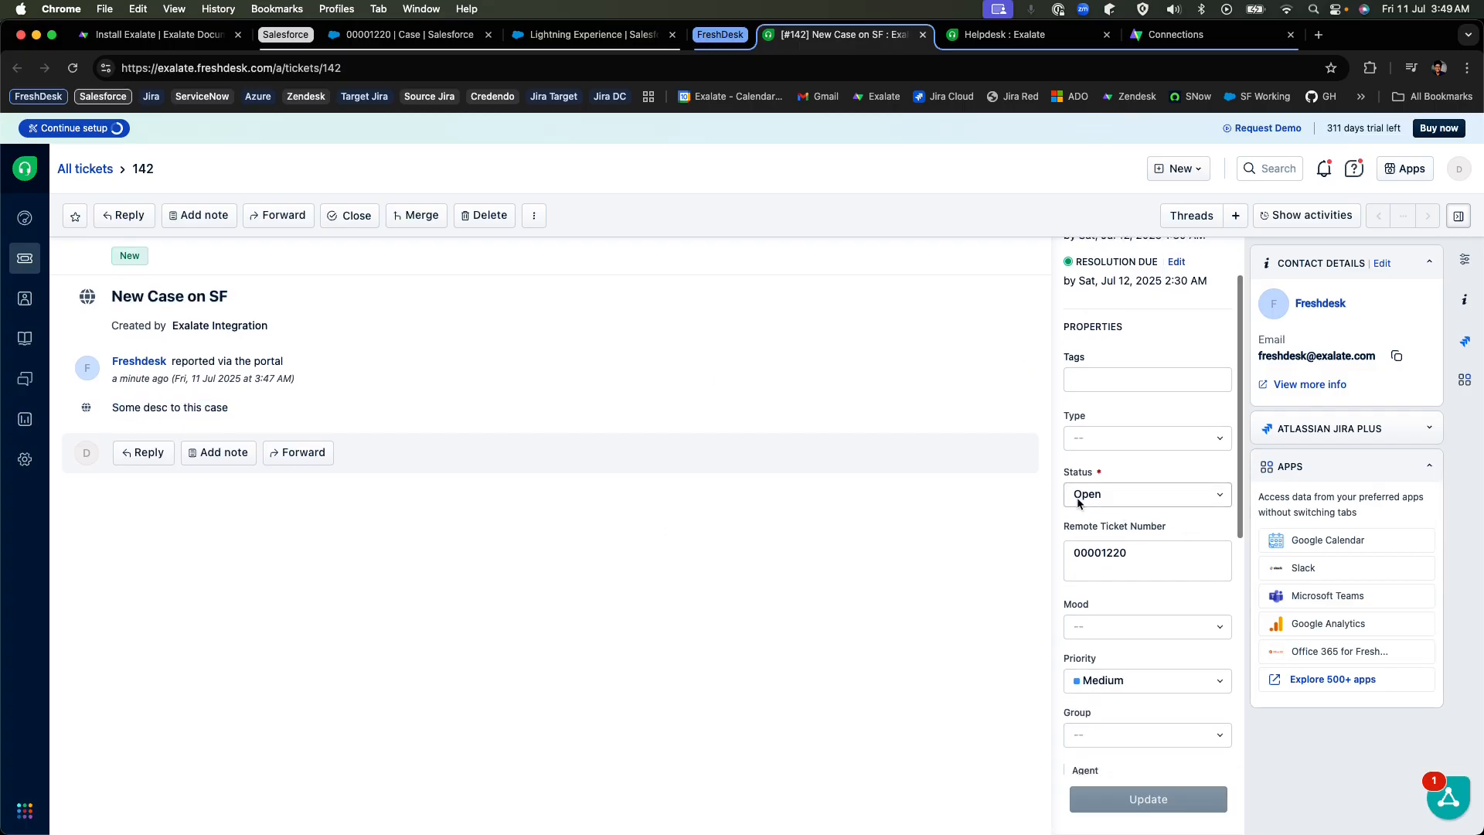
pyautogui.scroll(-1, 1082, 473)
pyautogui.moveTo(1148, 473); pyautogui.dragTo(1042, 478)
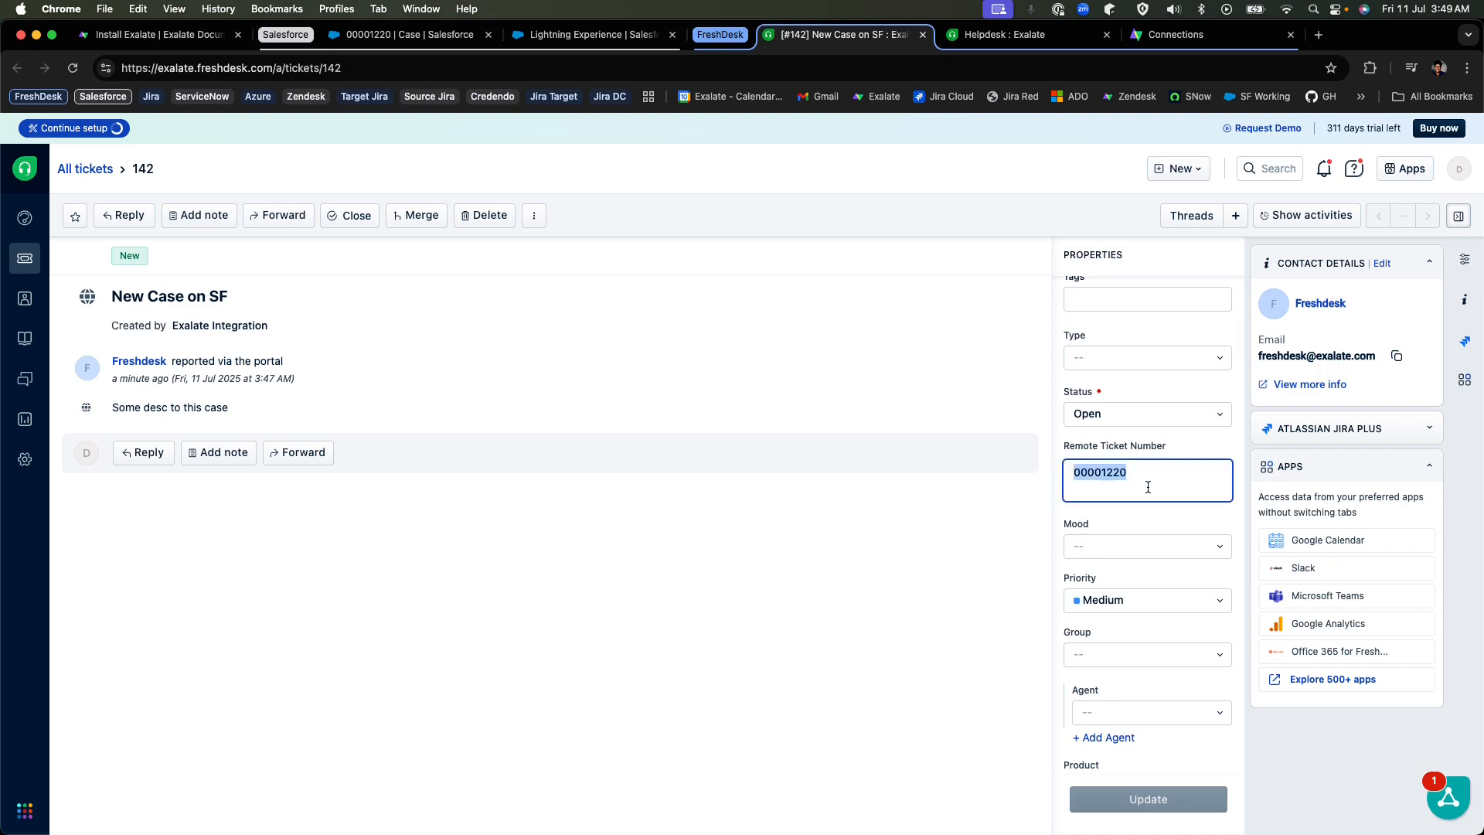
pyautogui.scroll(-5, 1148, 487)
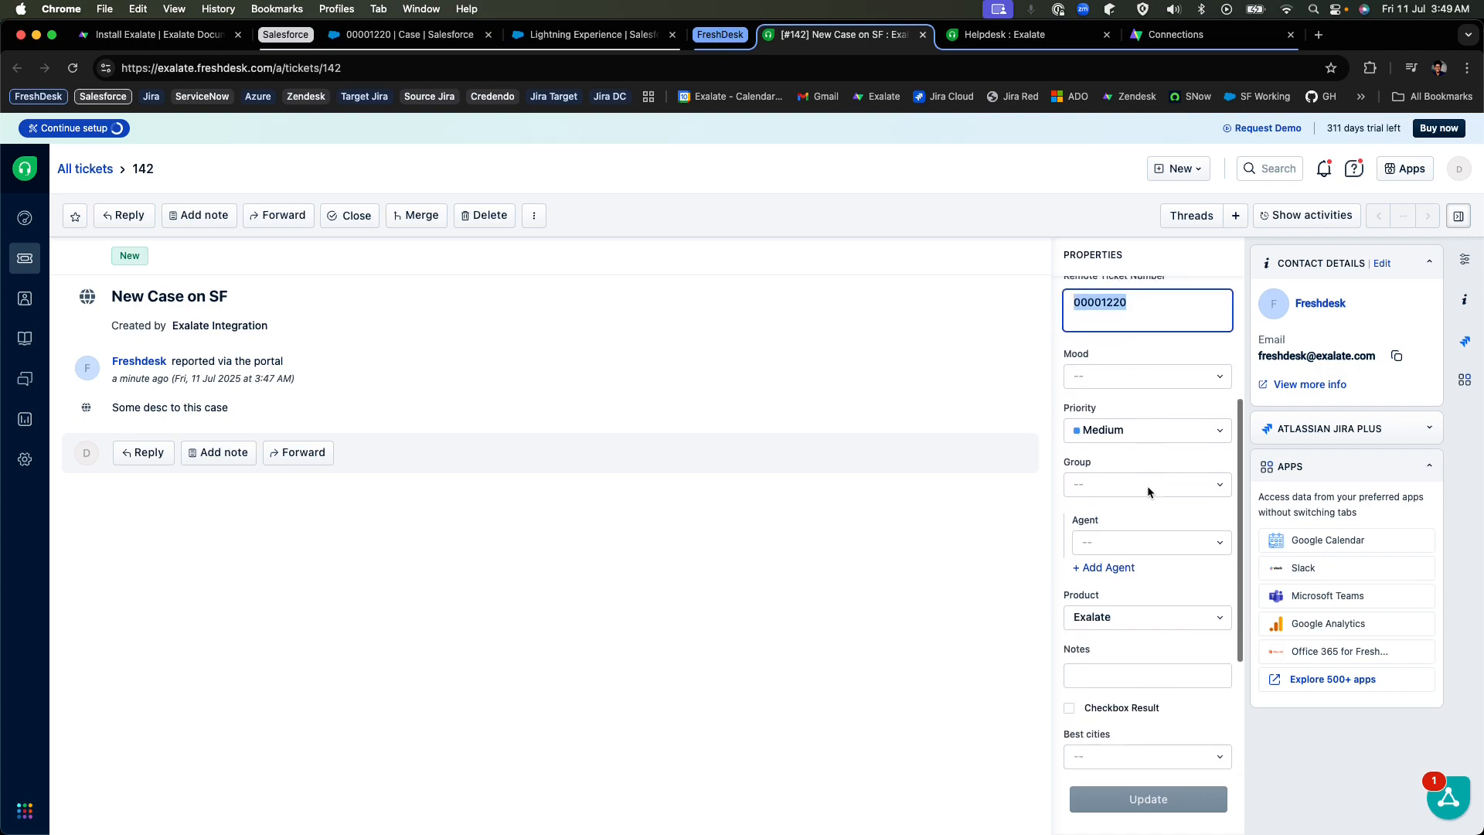
pyautogui.scroll(4, 1147, 486)
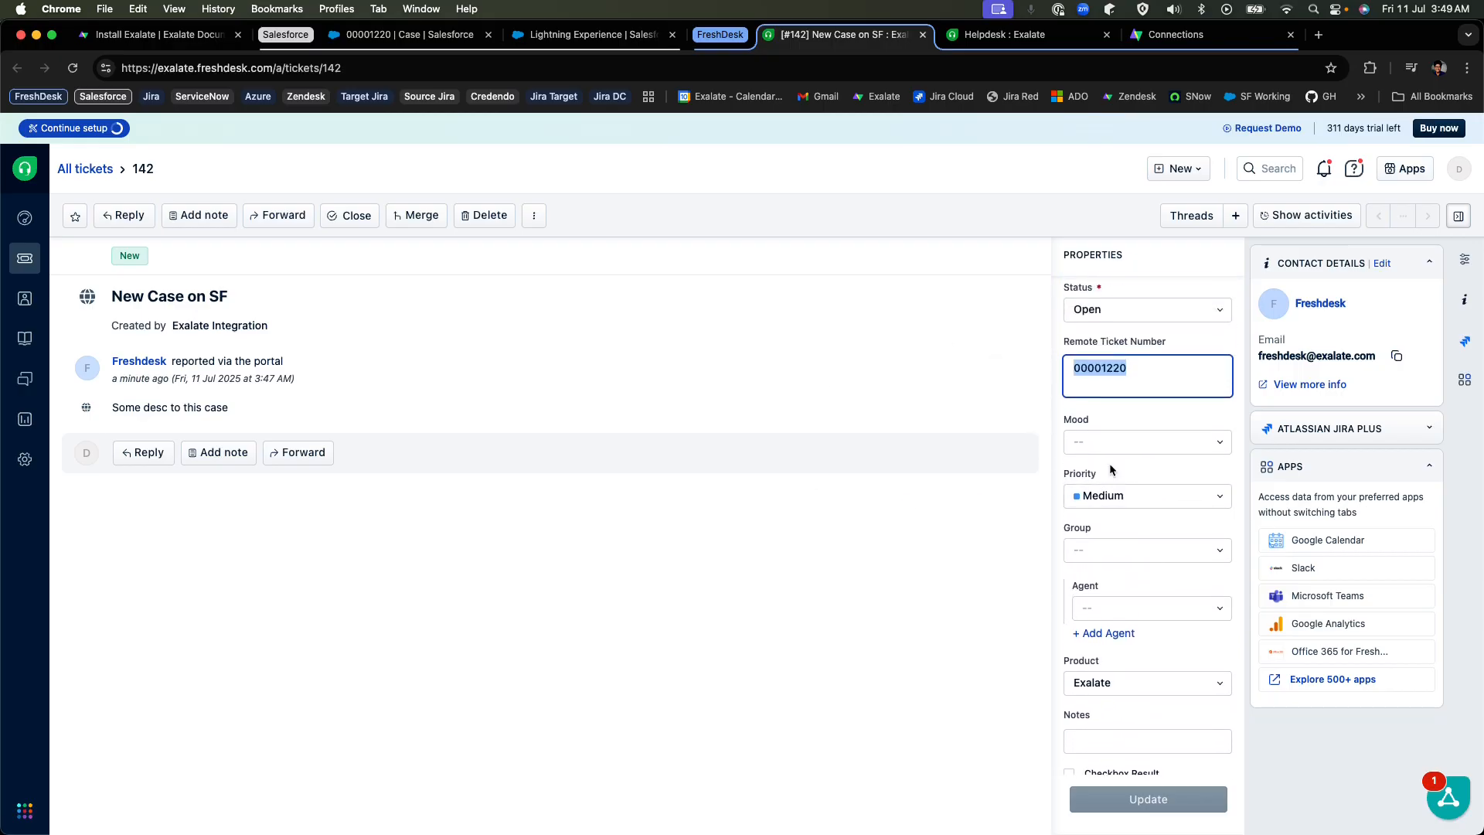
pyautogui.scroll(4, 1110, 462)
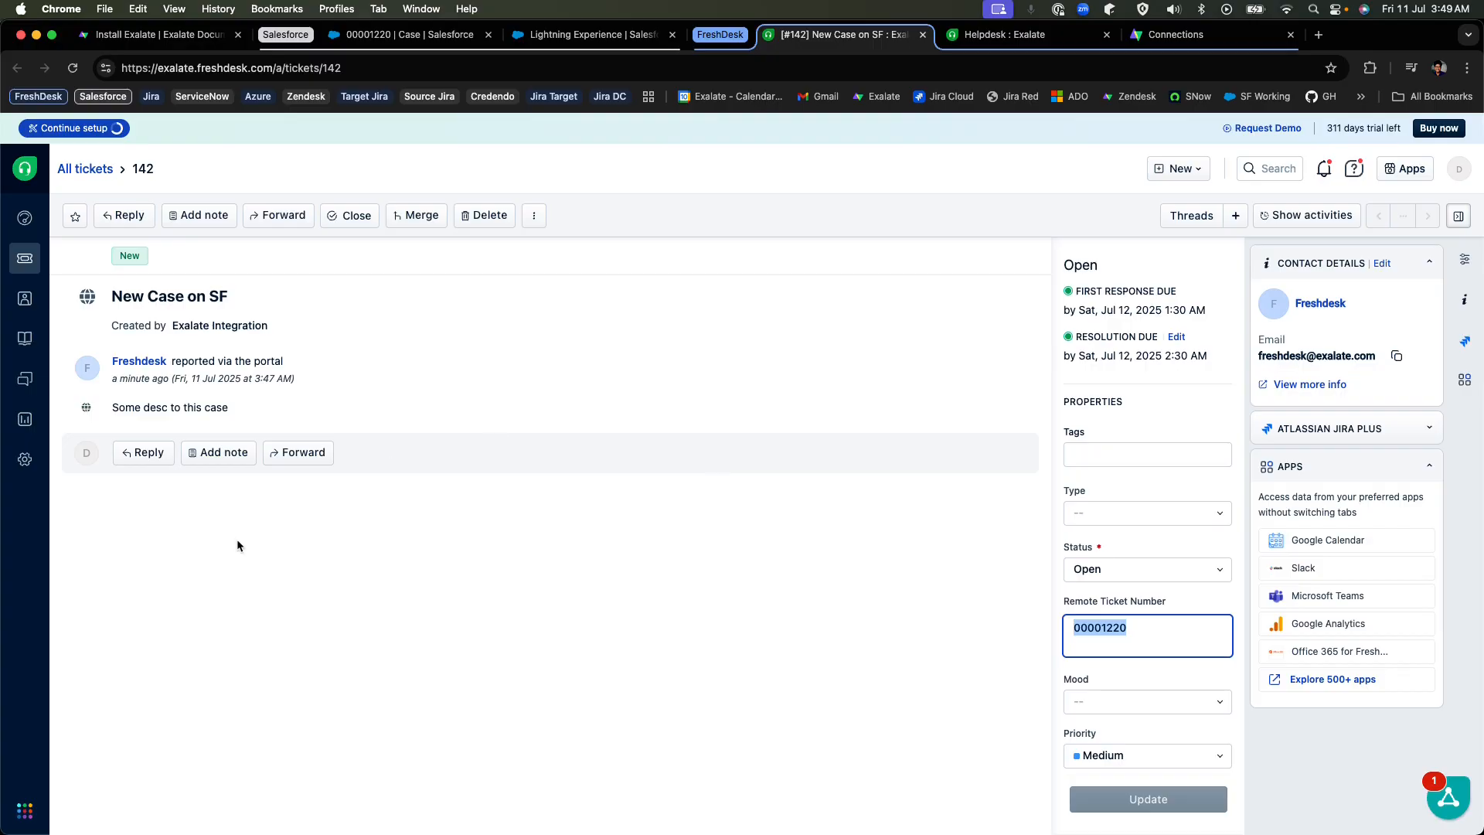
# Reply to the Freshdesk ticket with only the text "Comment back from FD", removing the default greeting, and send it.
pyautogui.click(209, 460)
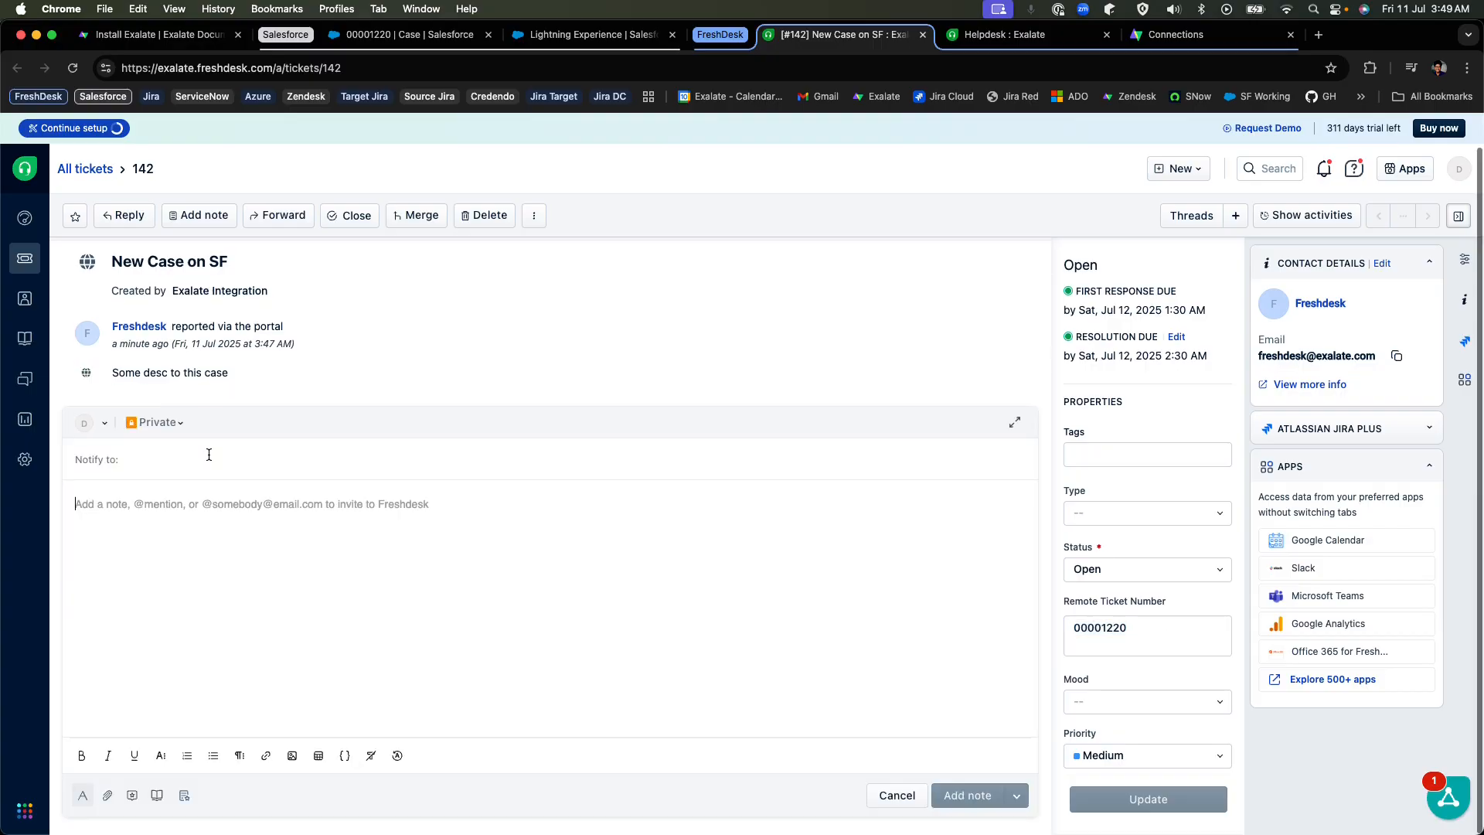
pyautogui.click(885, 790)
pyautogui.click(135, 454)
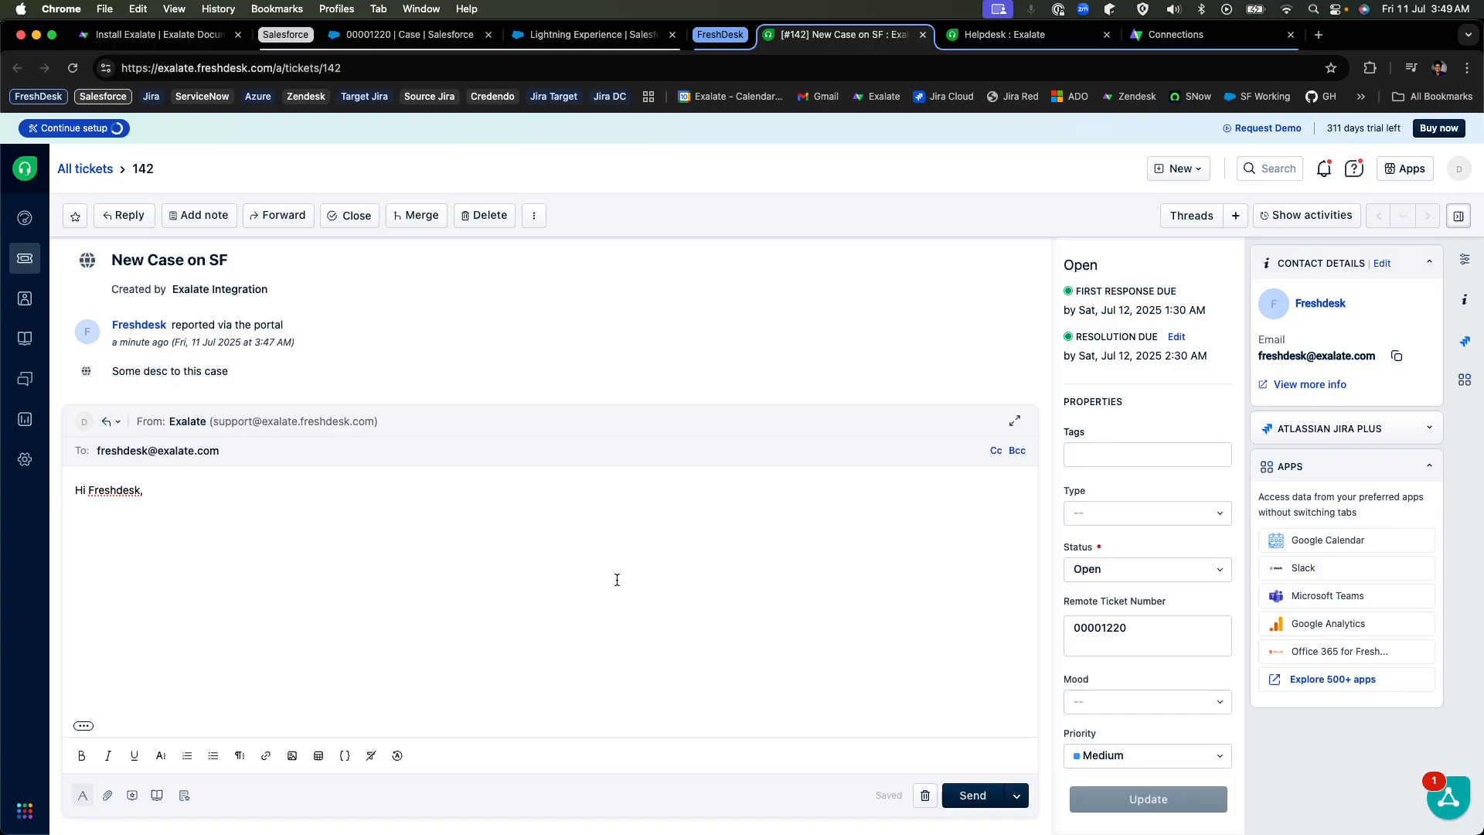
pyautogui.write('Comment back from FD')
pyautogui.click(154, 487)
pyautogui.press('super+BackSpace')
pyautogui.click(969, 794)
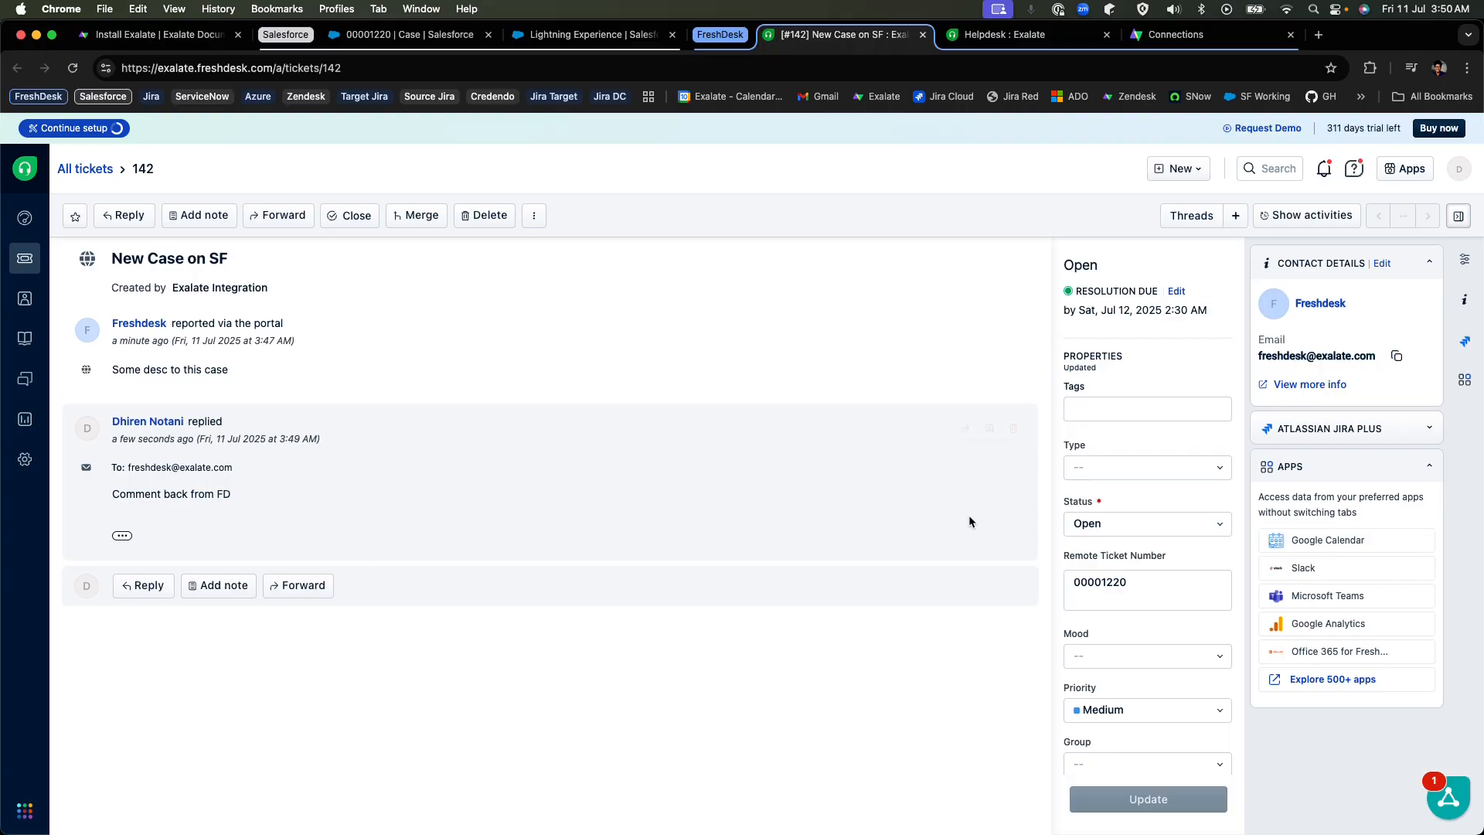
# Return to the Salesforce case, refresh it and check the feed for the Freshdesk reply.
pyautogui.click(420, 32)
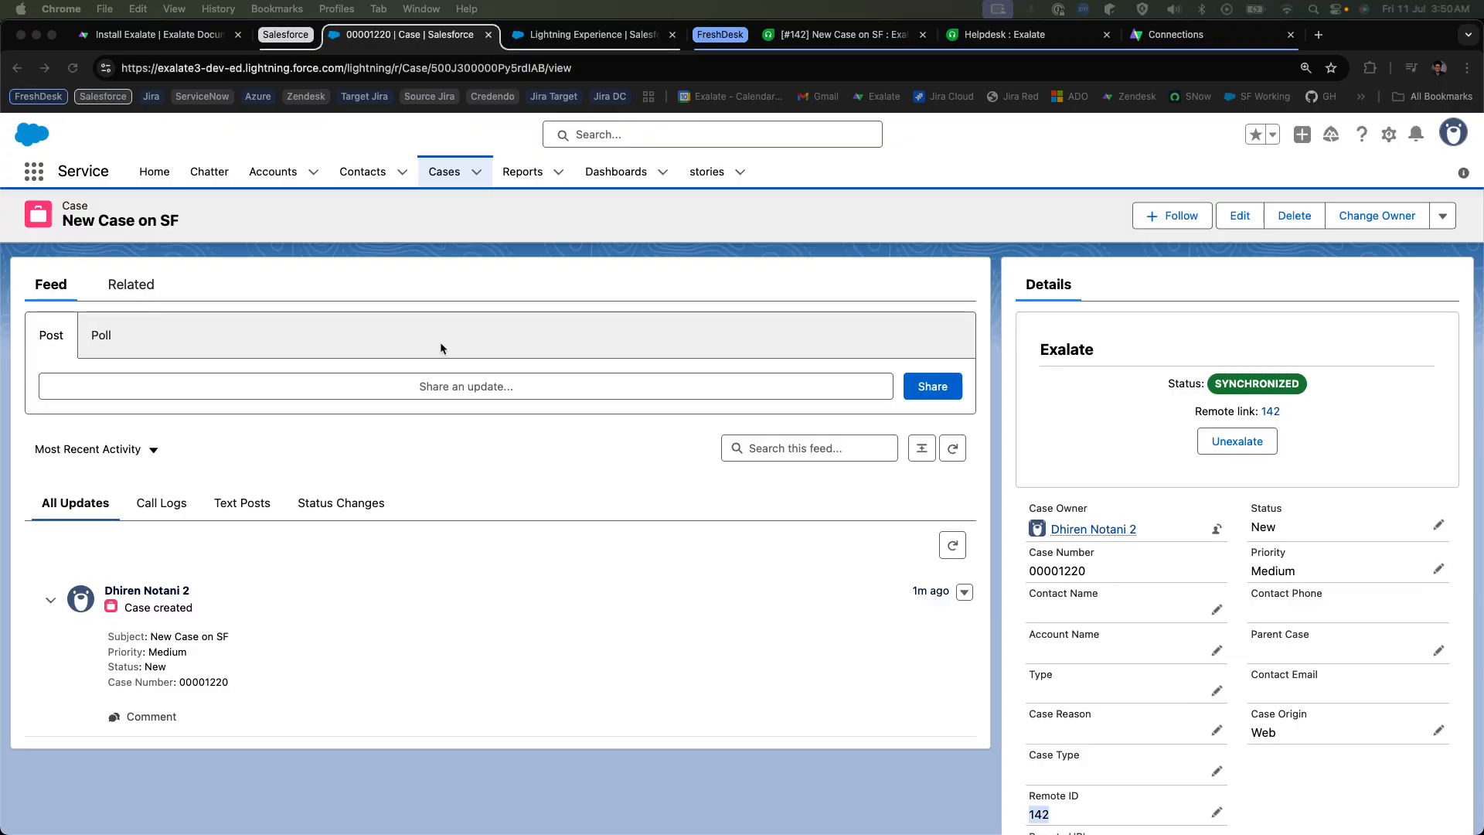
pyautogui.press('super+r')
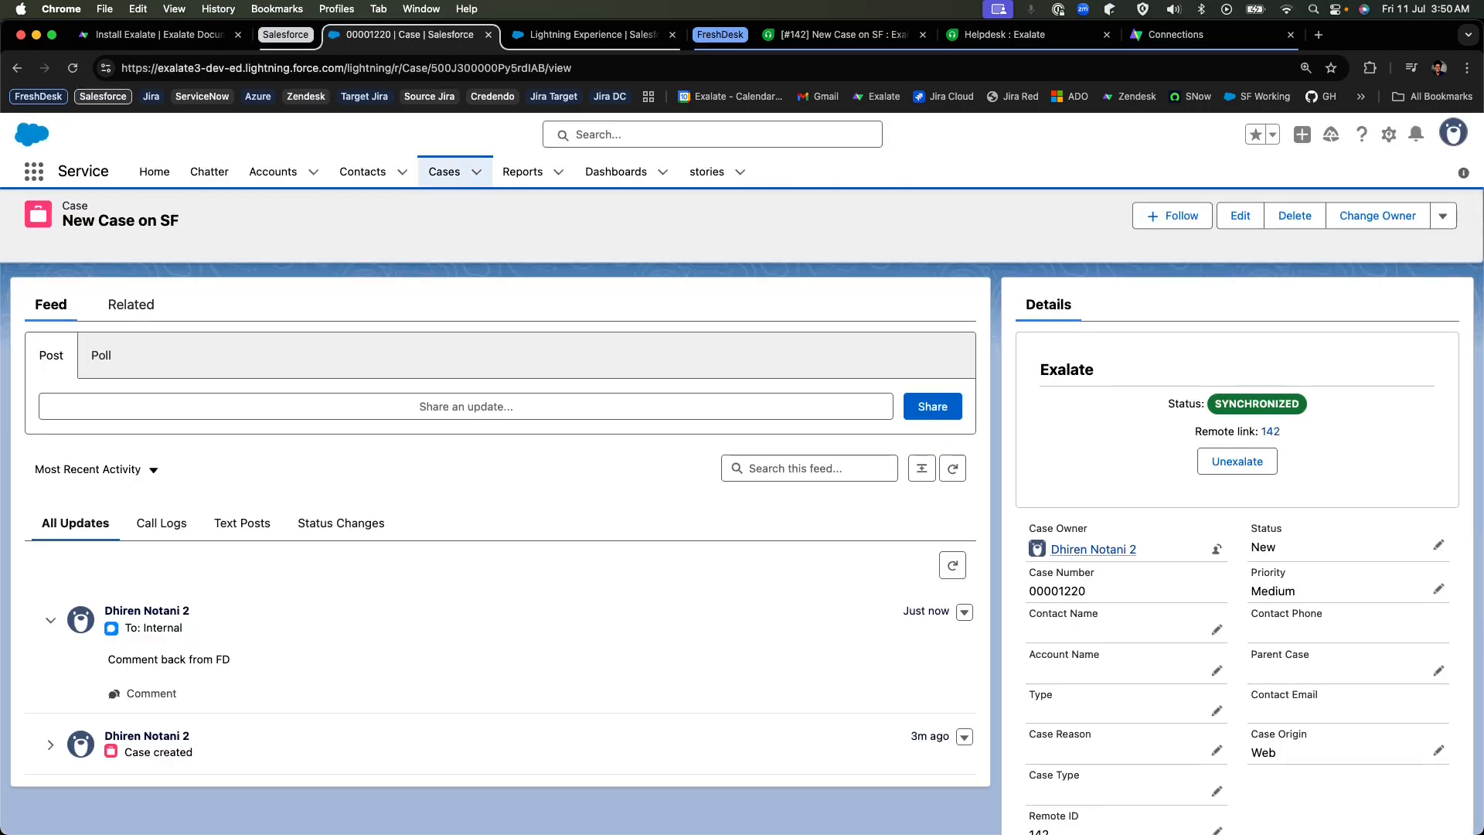
pyautogui.scroll(-2, 484, 550)
pyautogui.moveTo(107, 562); pyautogui.dragTo(246, 561)
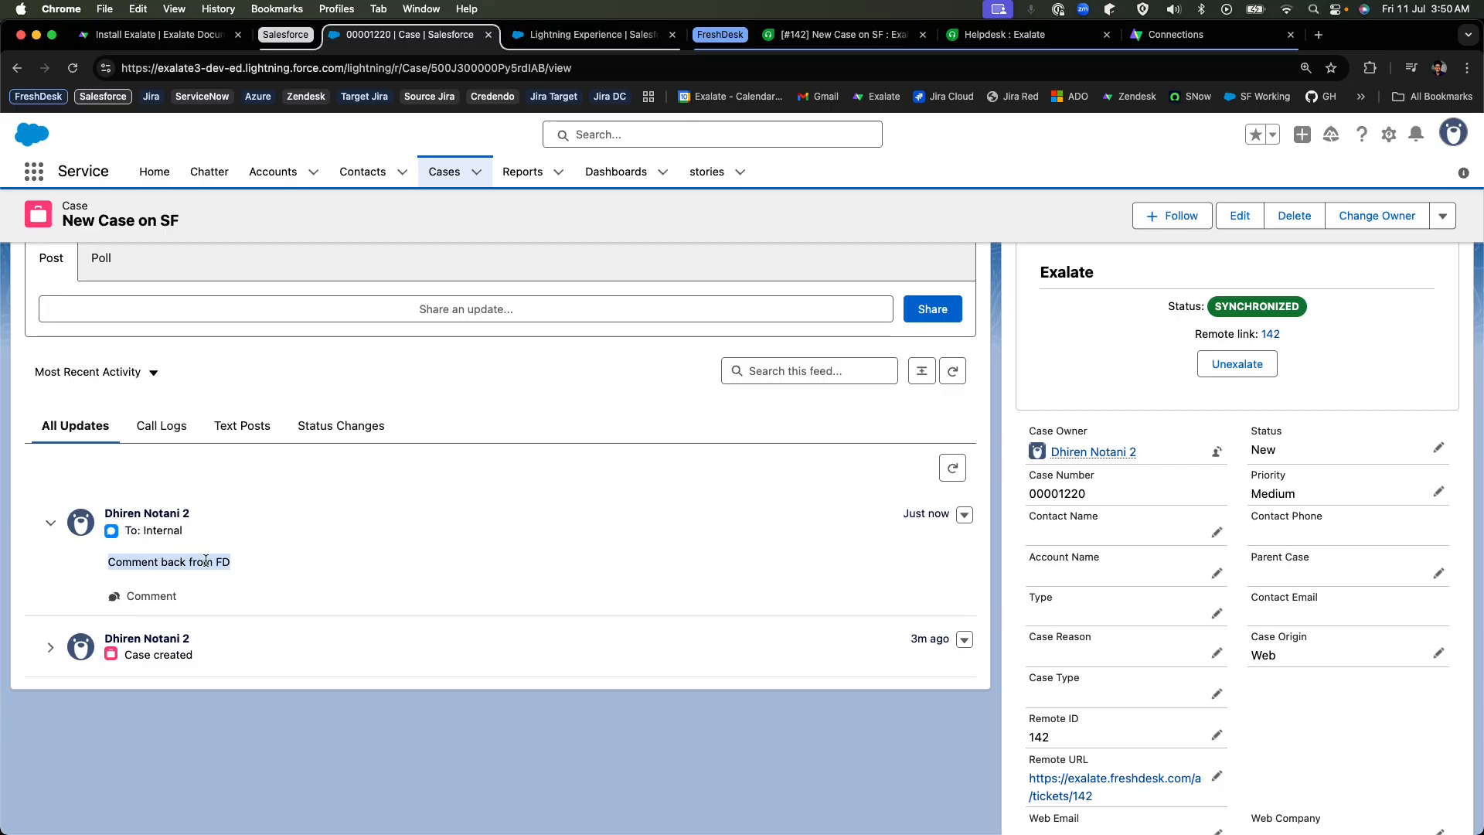
pyautogui.scroll(2, 363, 481)
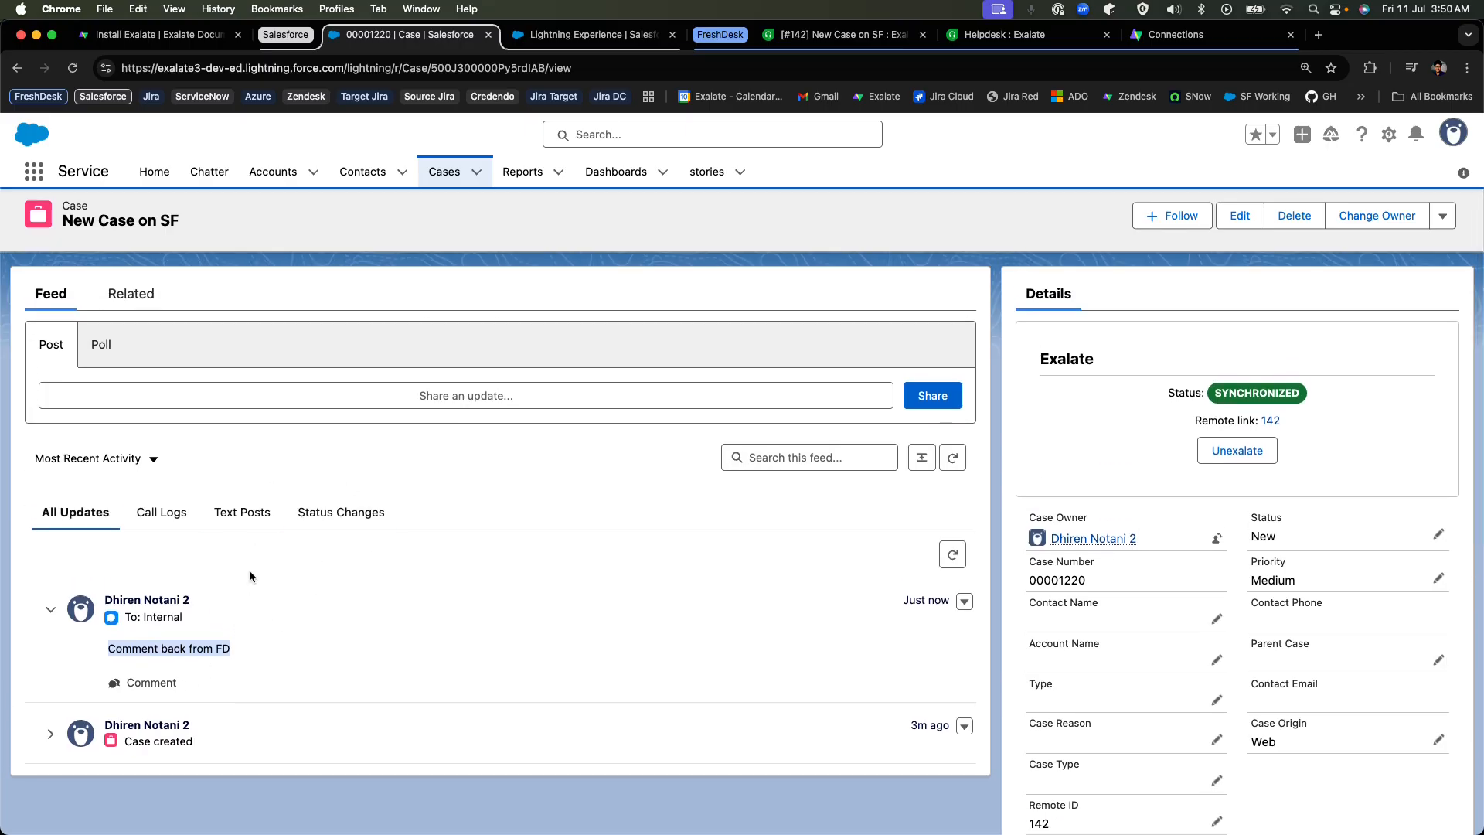
# Upload image-20250709-074603.png from the Downloads folder to the case's attachments.
pyautogui.click(136, 296)
pyautogui.scroll(-1, 411, 412)
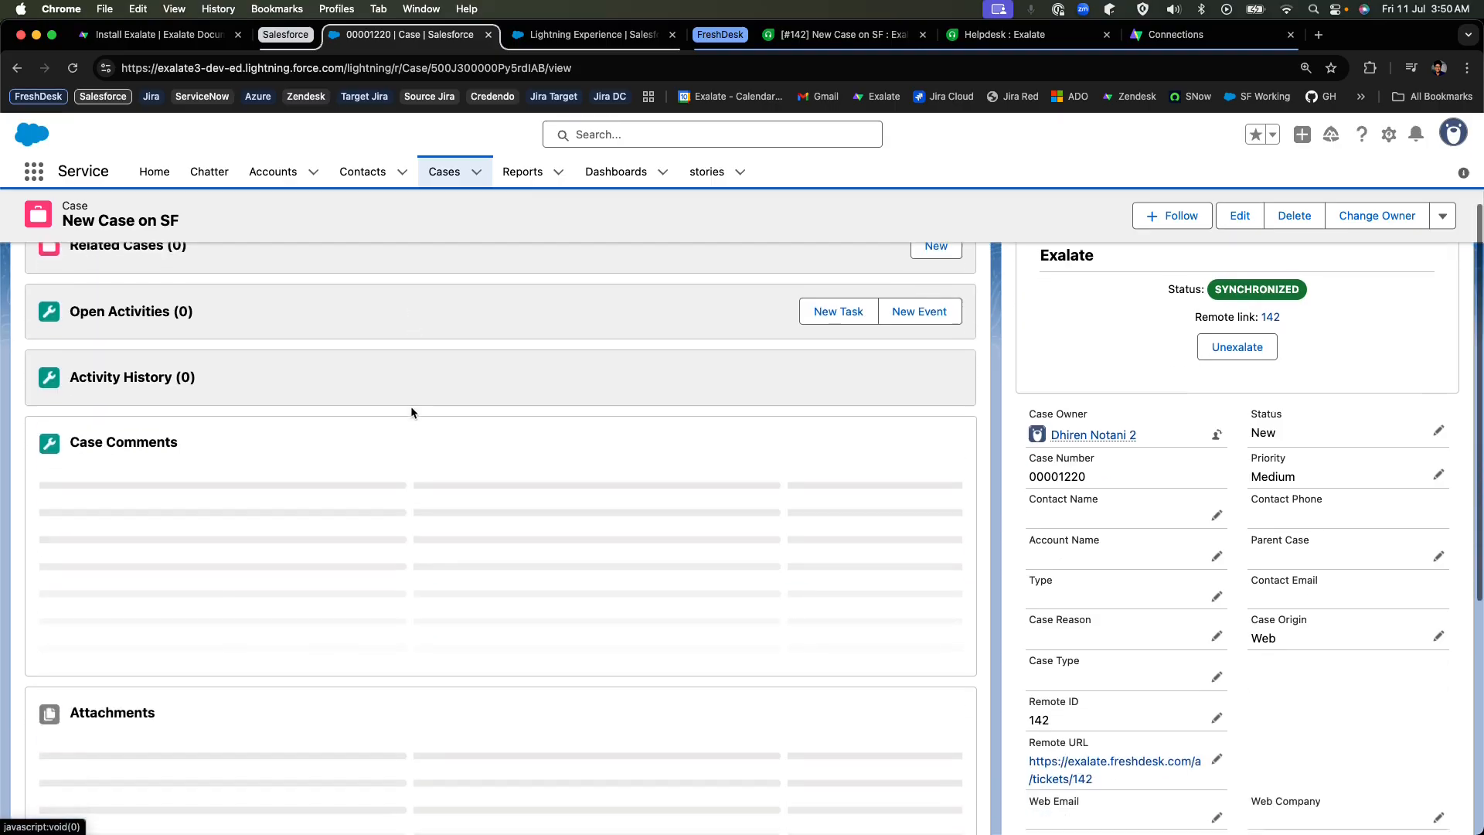
pyautogui.scroll(-2, 410, 412)
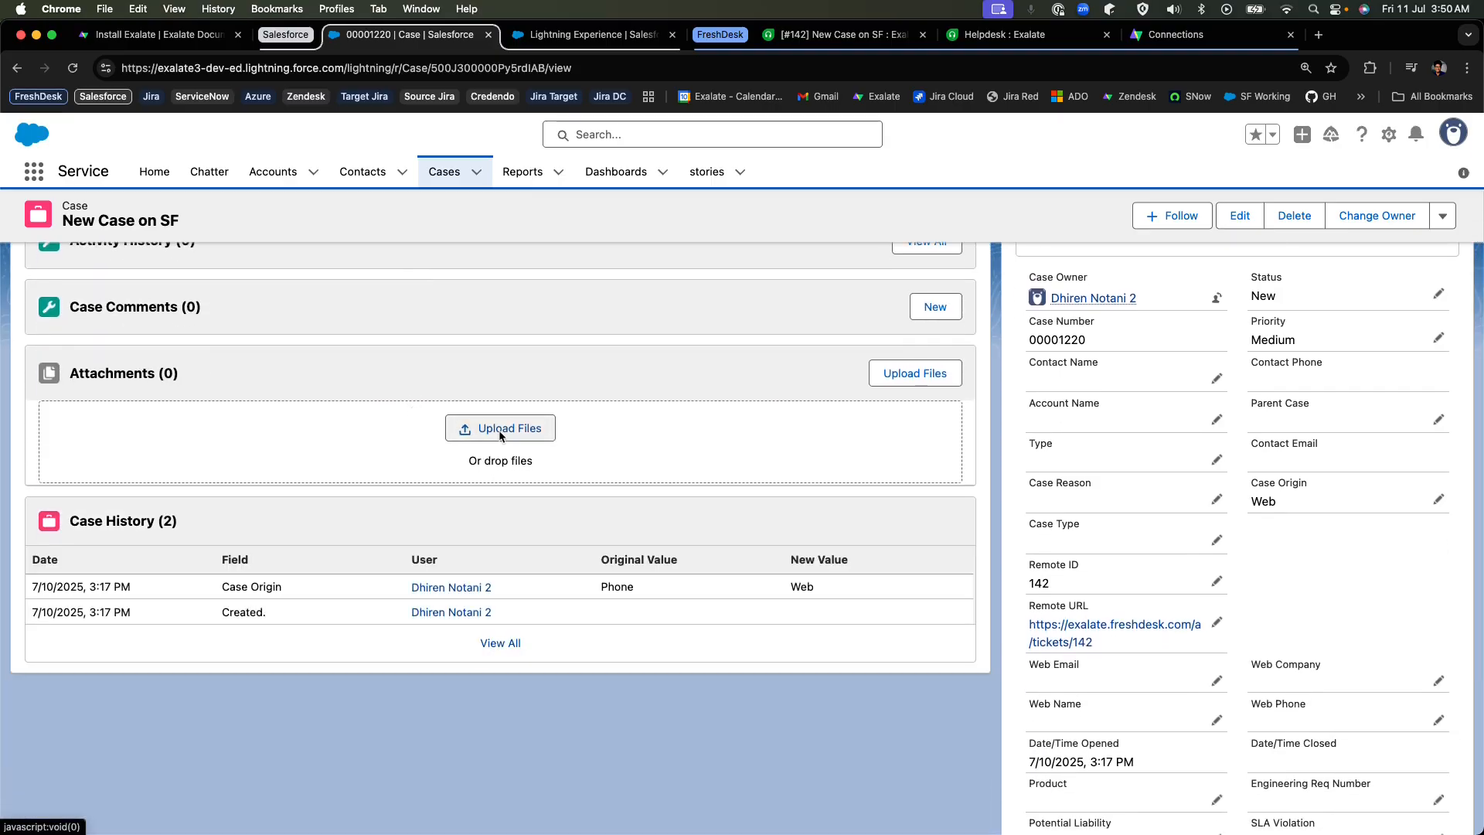
pyautogui.click(500, 430)
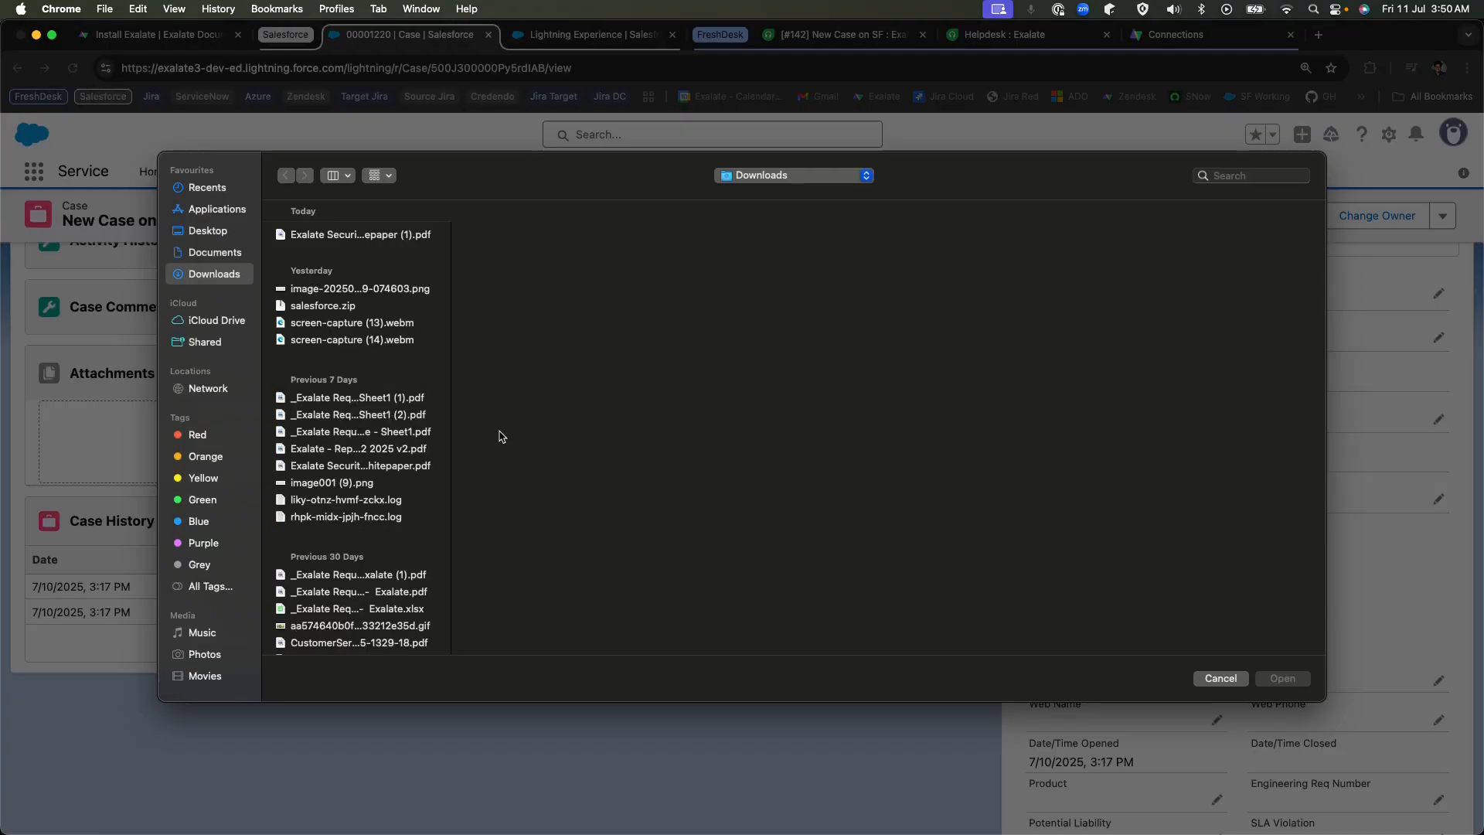
pyautogui.click(366, 290)
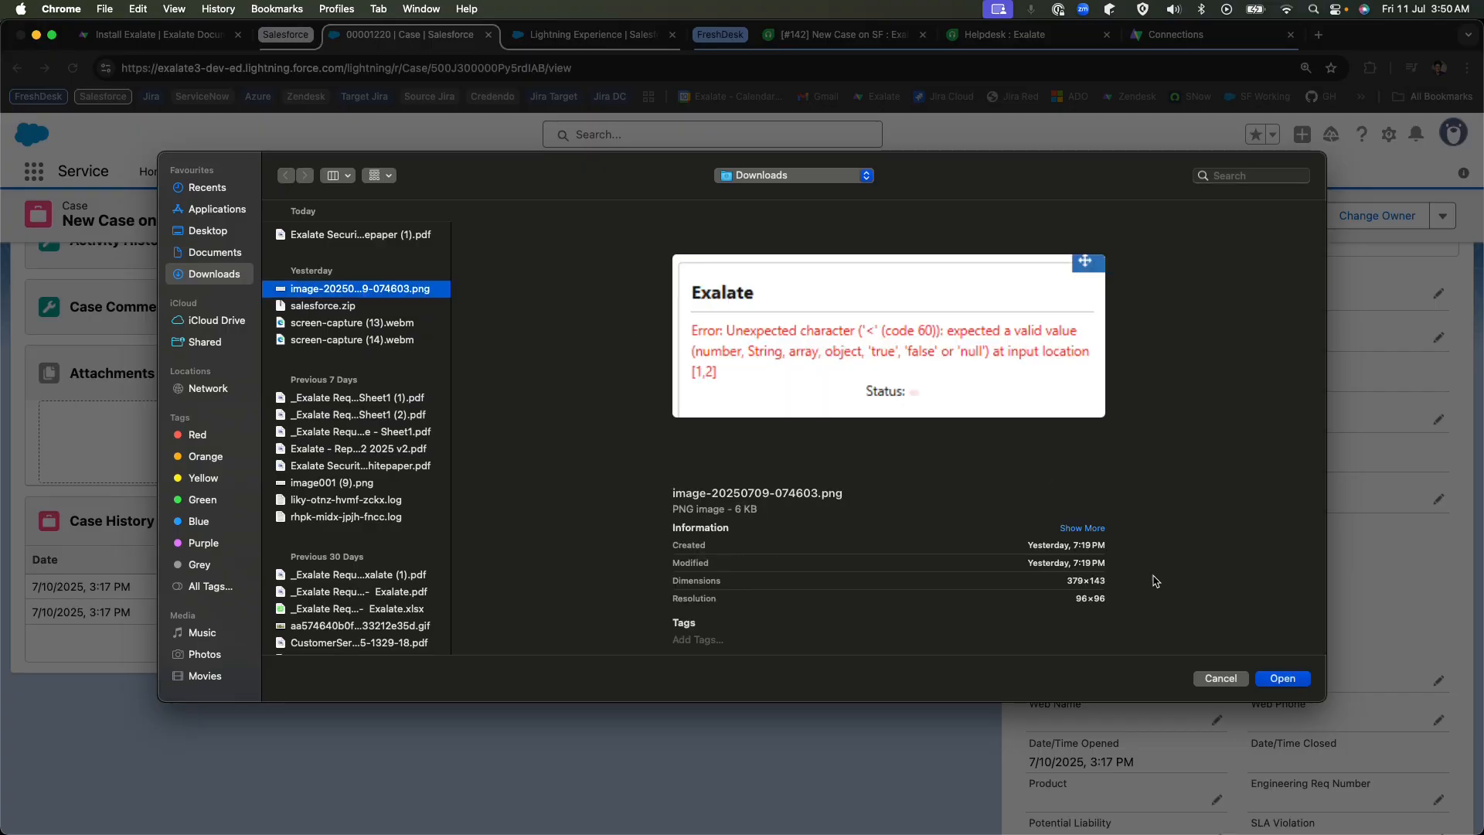
pyautogui.click(1280, 680)
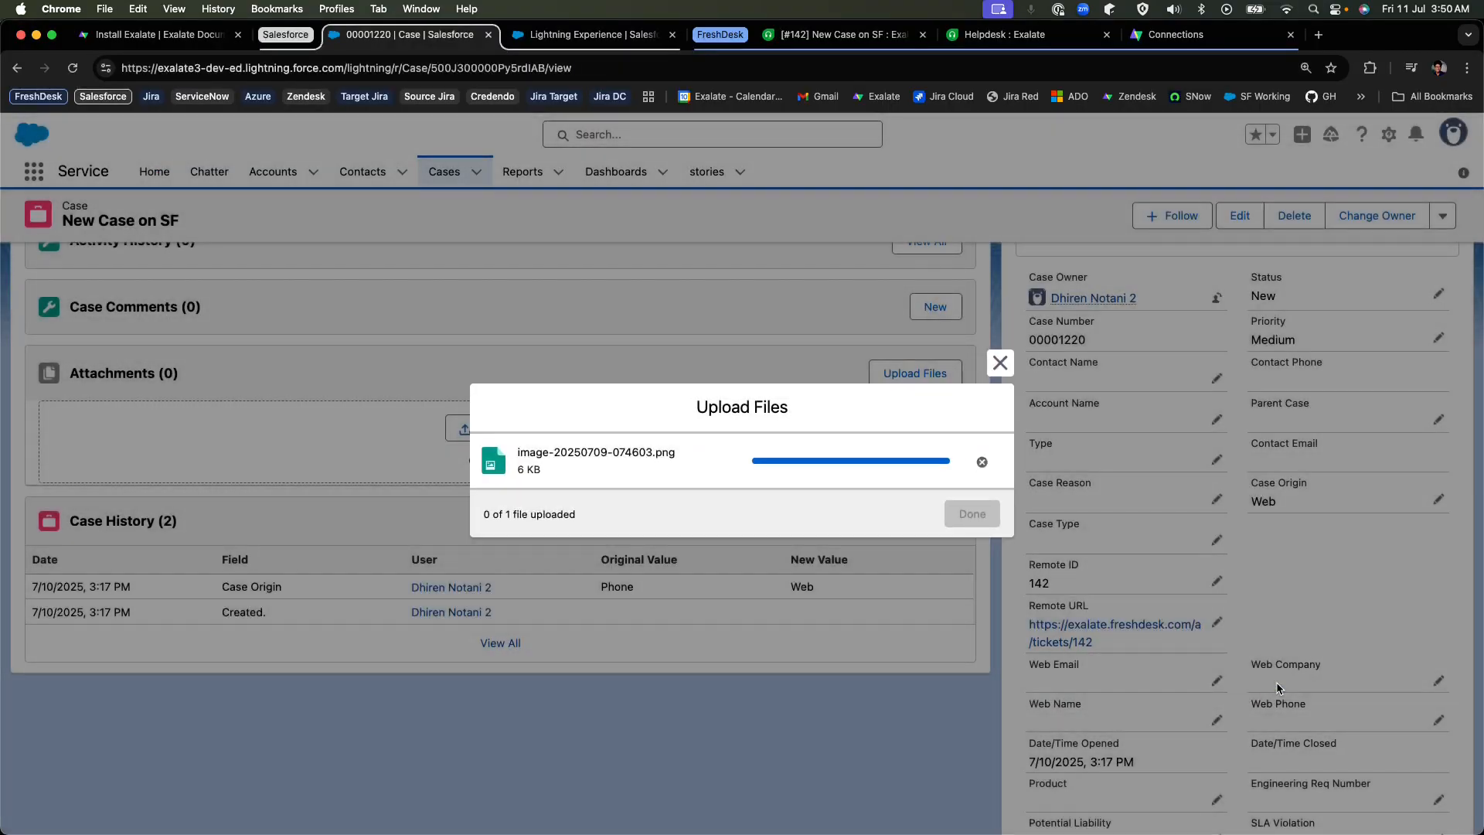
pyautogui.click(987, 515)
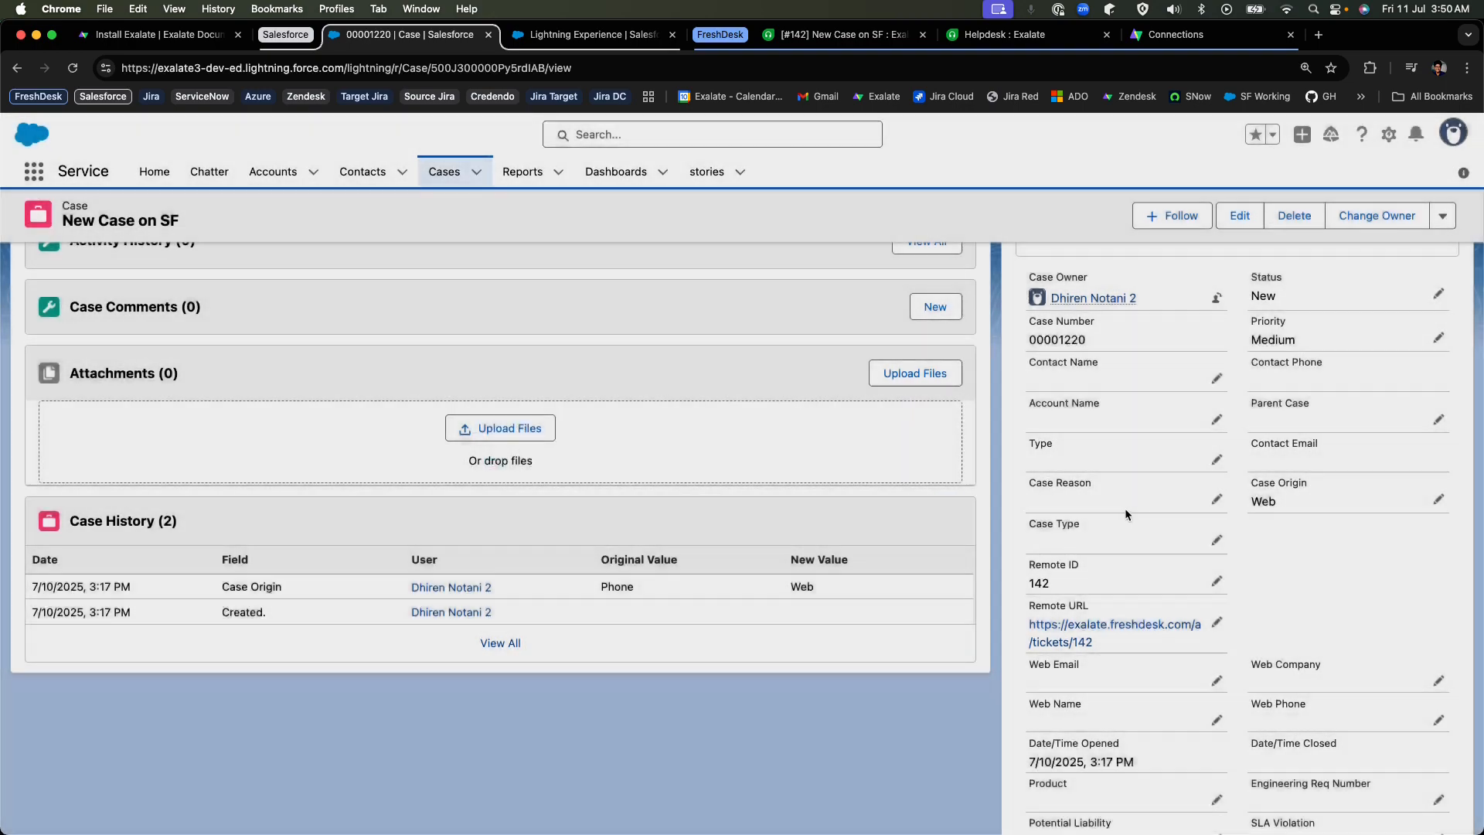
# Set the Salesforce case's status to Working and save the change.
pyautogui.click(1439, 526)
pyautogui.click(1397, 573)
pyautogui.scroll(-1, 1314, 587)
pyautogui.click(1287, 589)
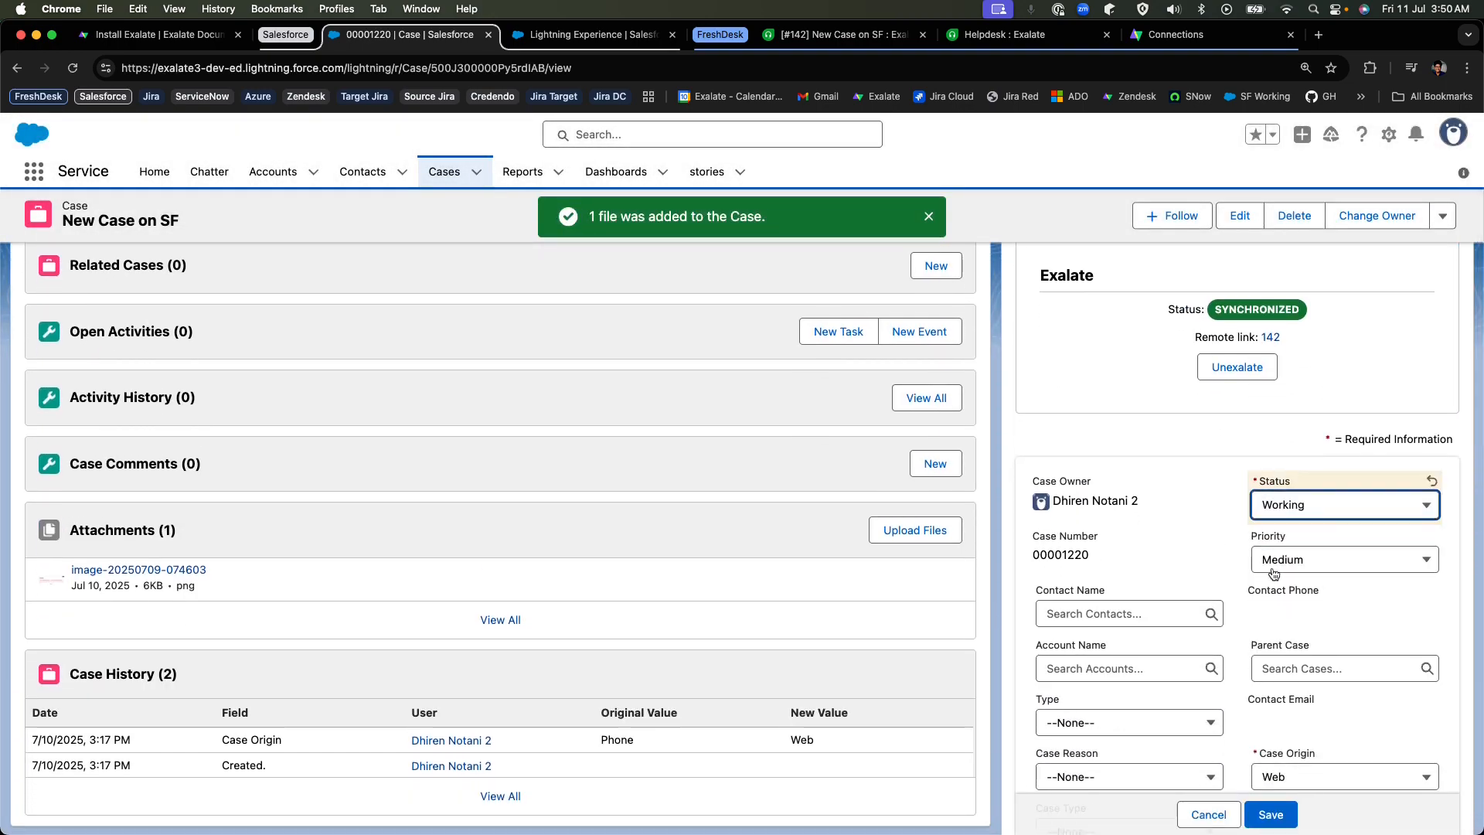
pyautogui.click(1270, 814)
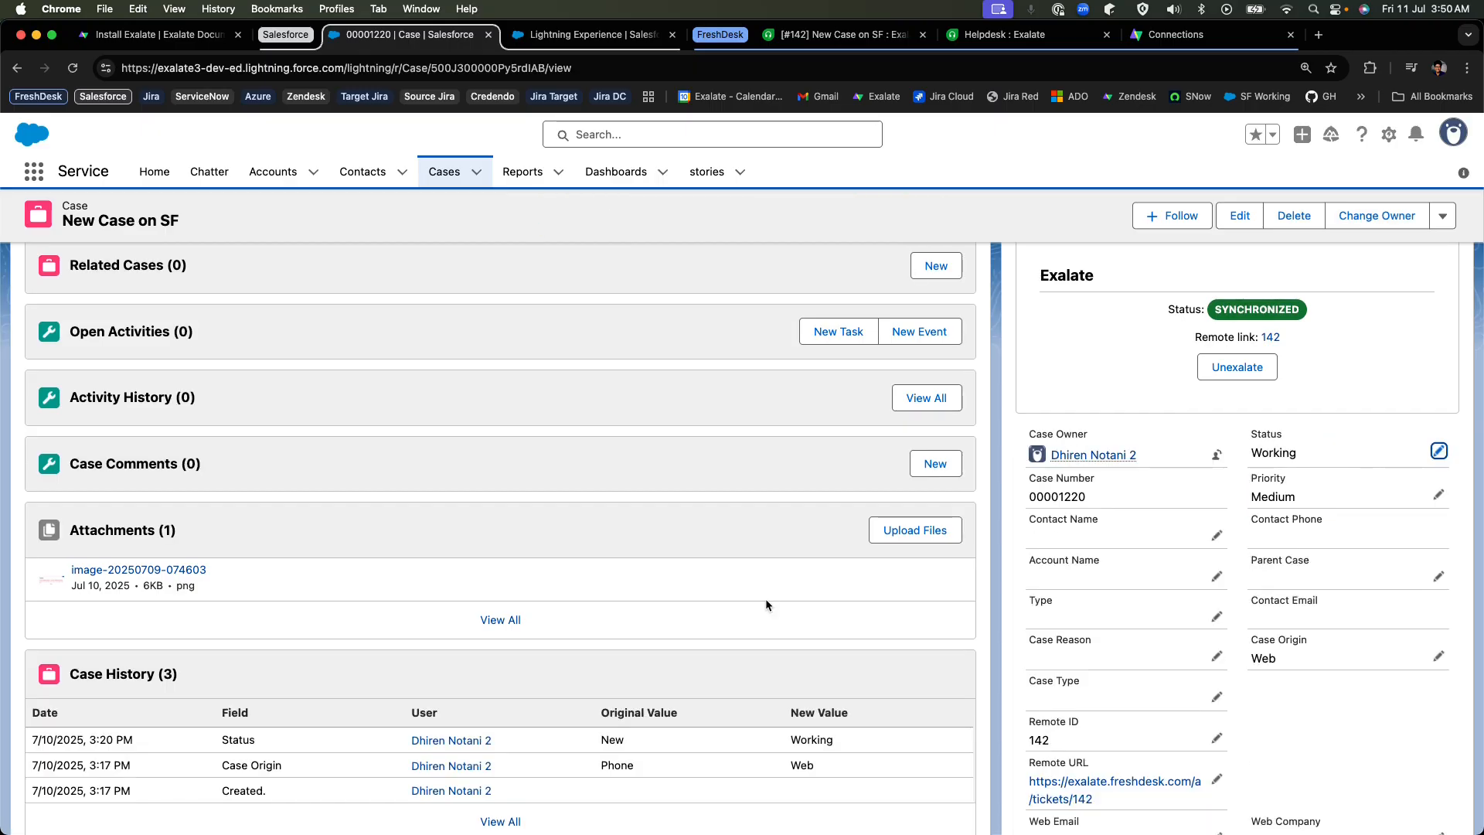
pyautogui.scroll(-5, 766, 600)
pyautogui.scroll(6, 766, 600)
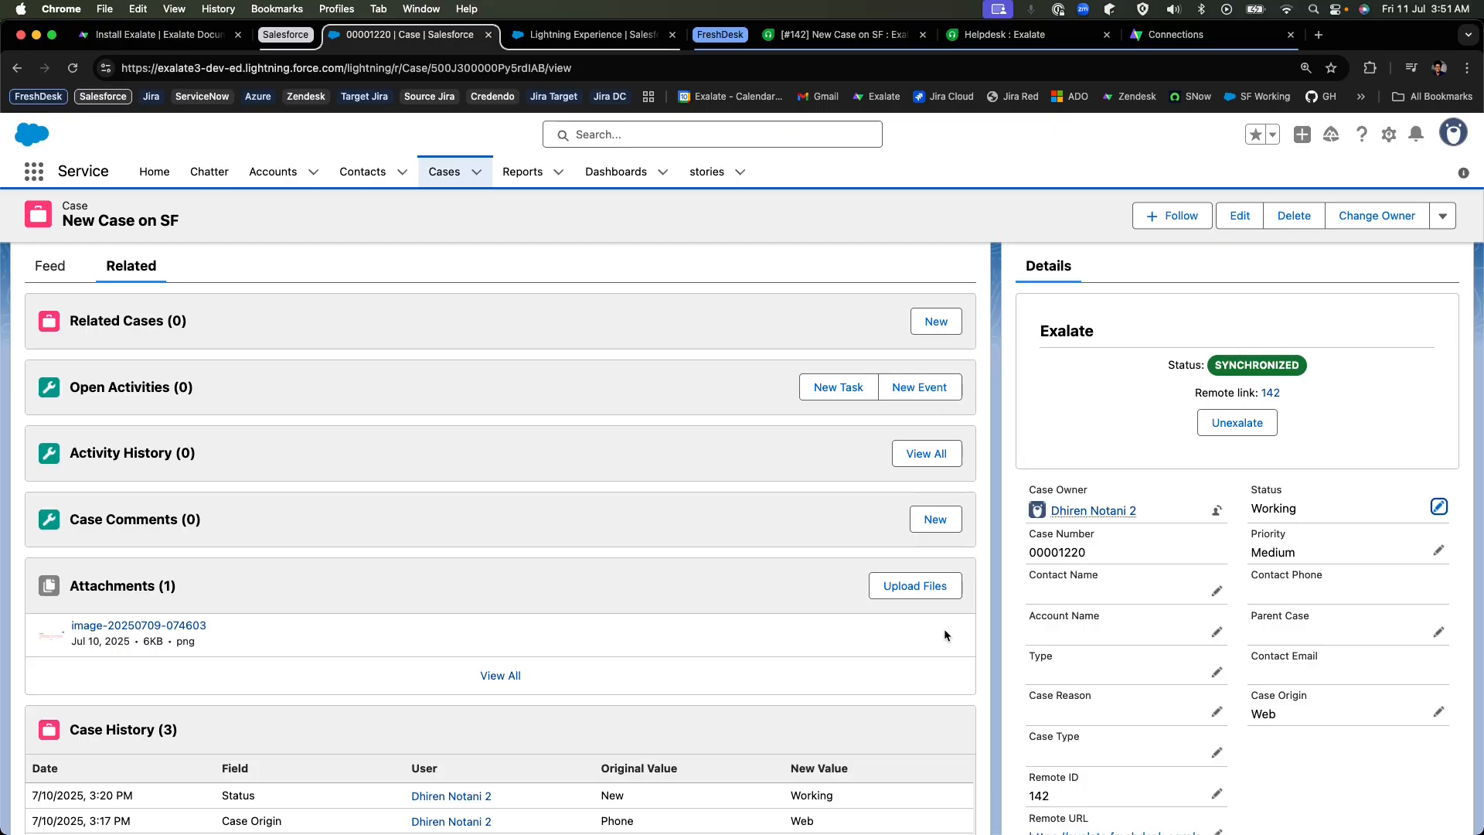
pyautogui.scroll(2, 944, 629)
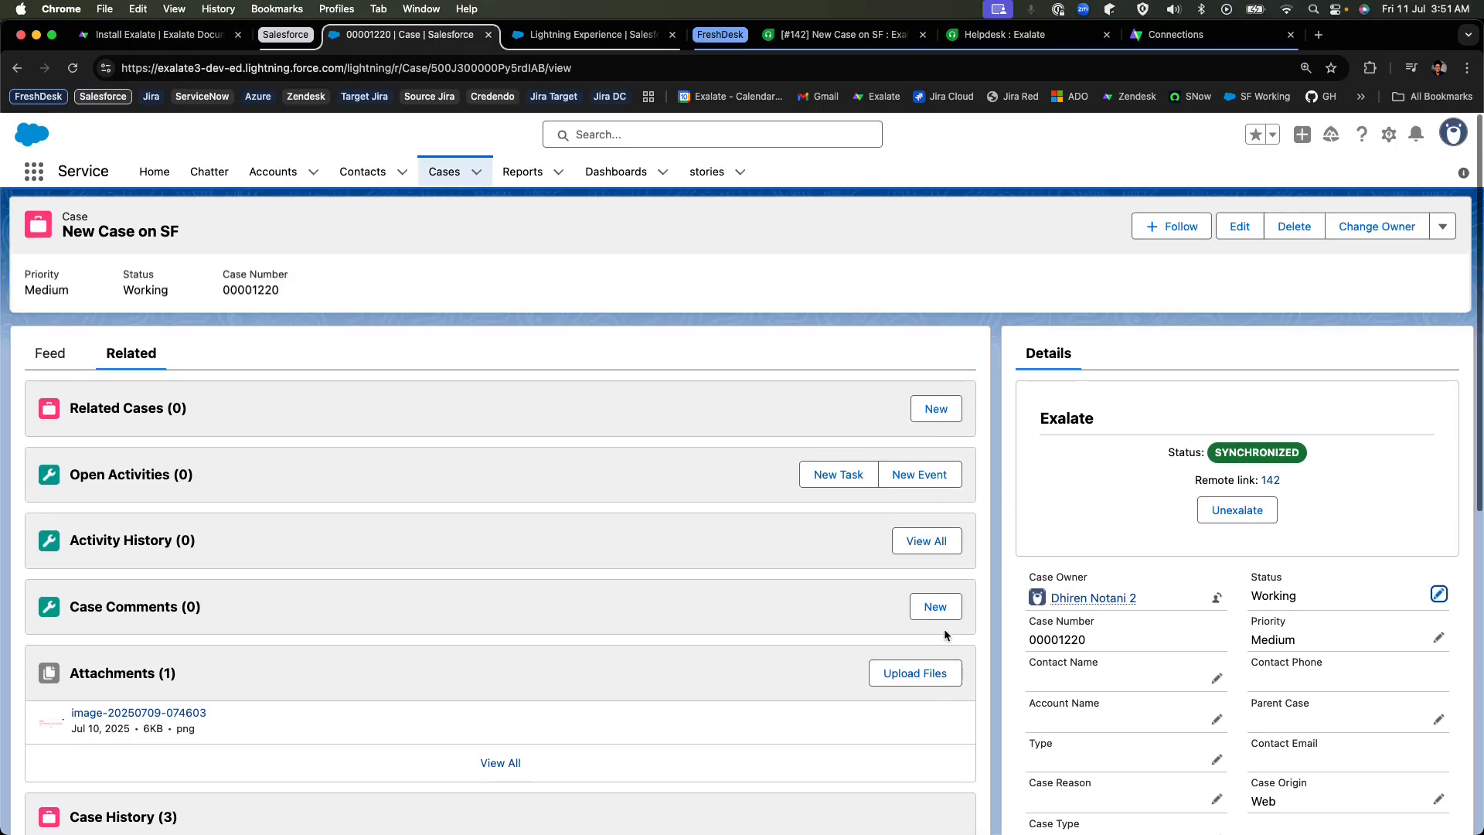
pyautogui.scroll(-4, 851, 372)
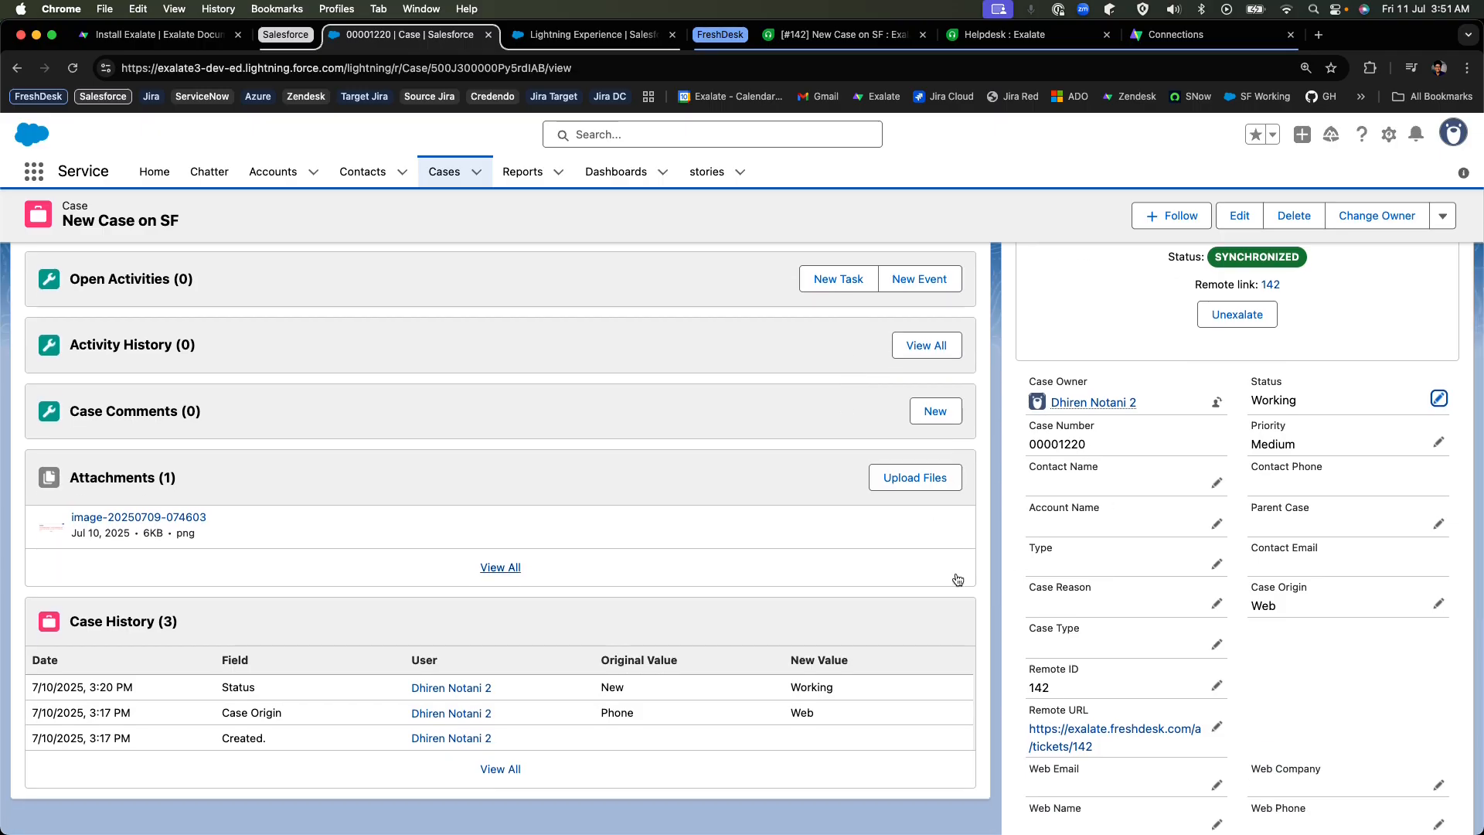
pyautogui.scroll(5, 759, 238)
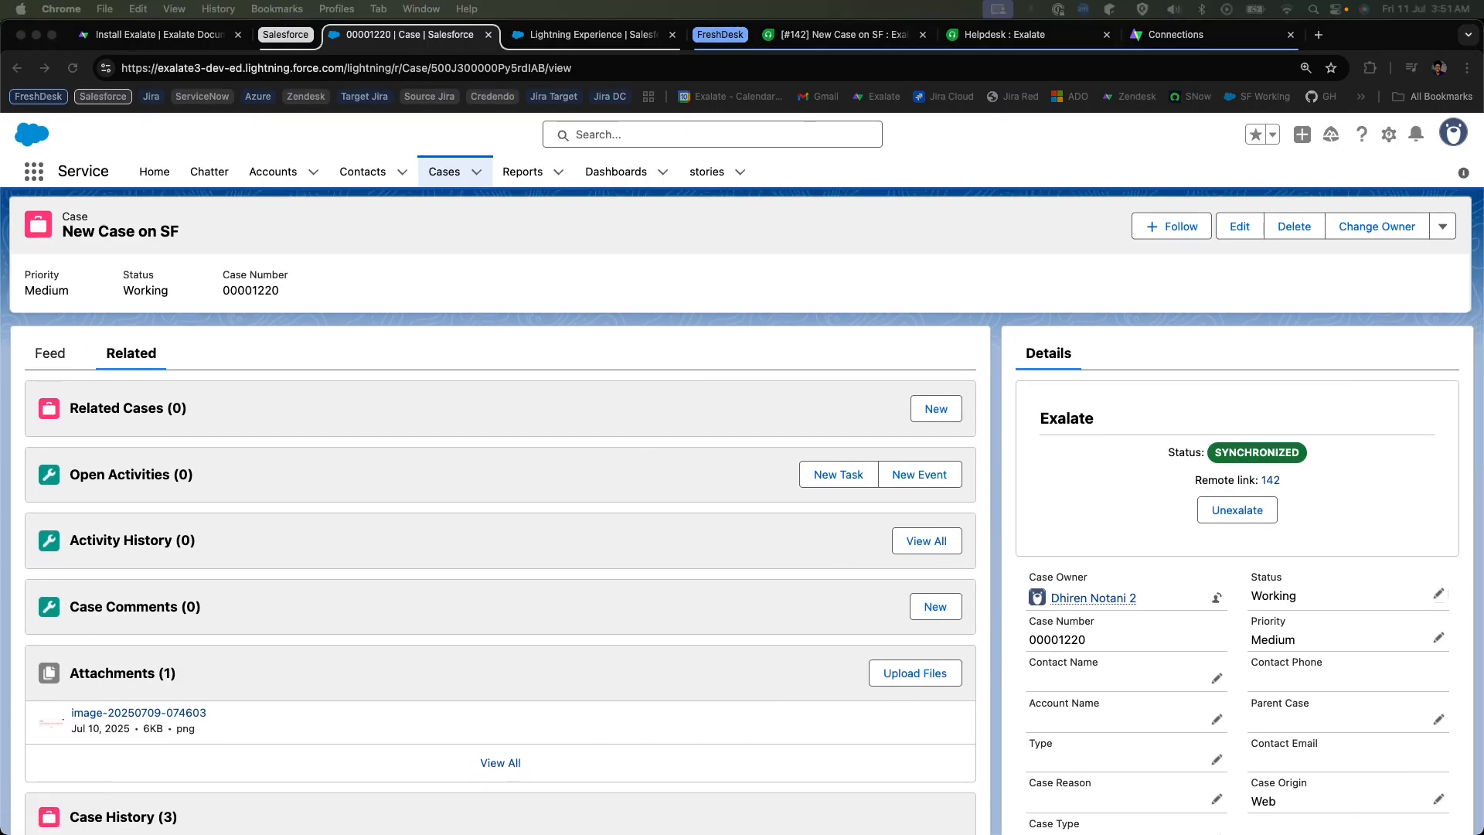
# Switch to the Freshdesk ticket and check its conversation and properties for the updates made to the case.
pyautogui.click(846, 34)
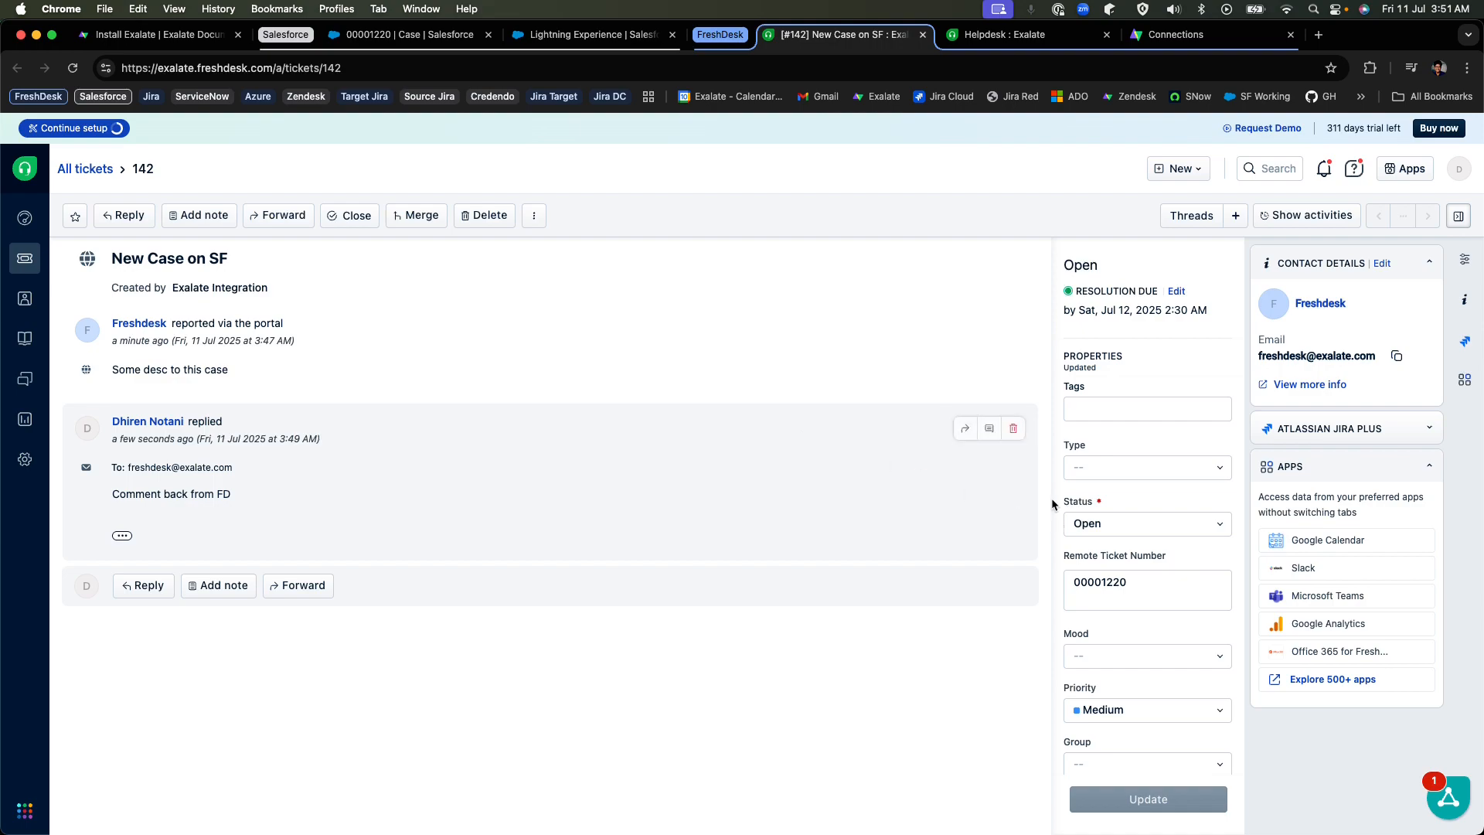
pyautogui.scroll(-1, 1099, 486)
pyautogui.scroll(-8, 1099, 488)
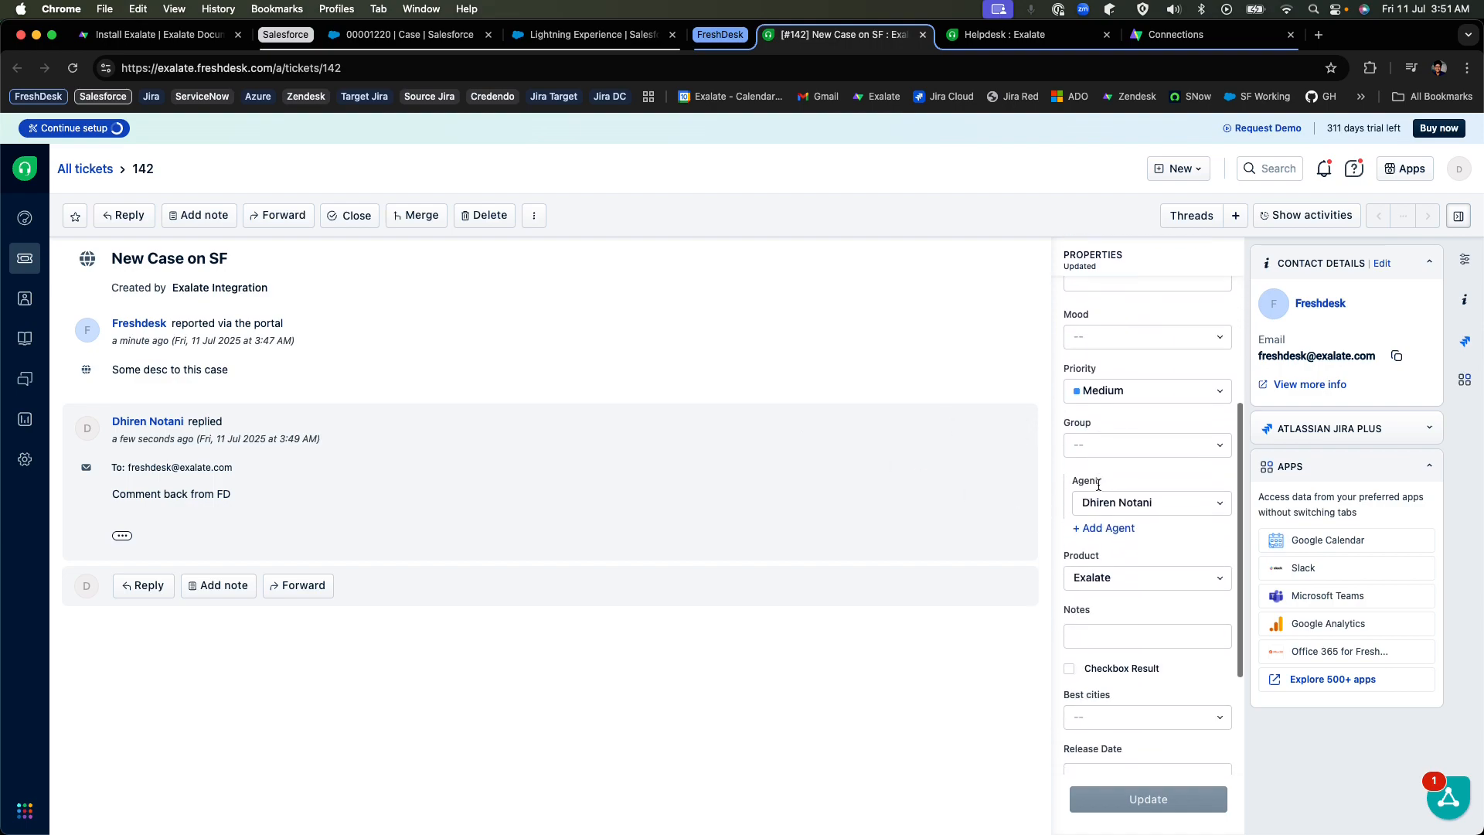
pyautogui.scroll(10, 1099, 488)
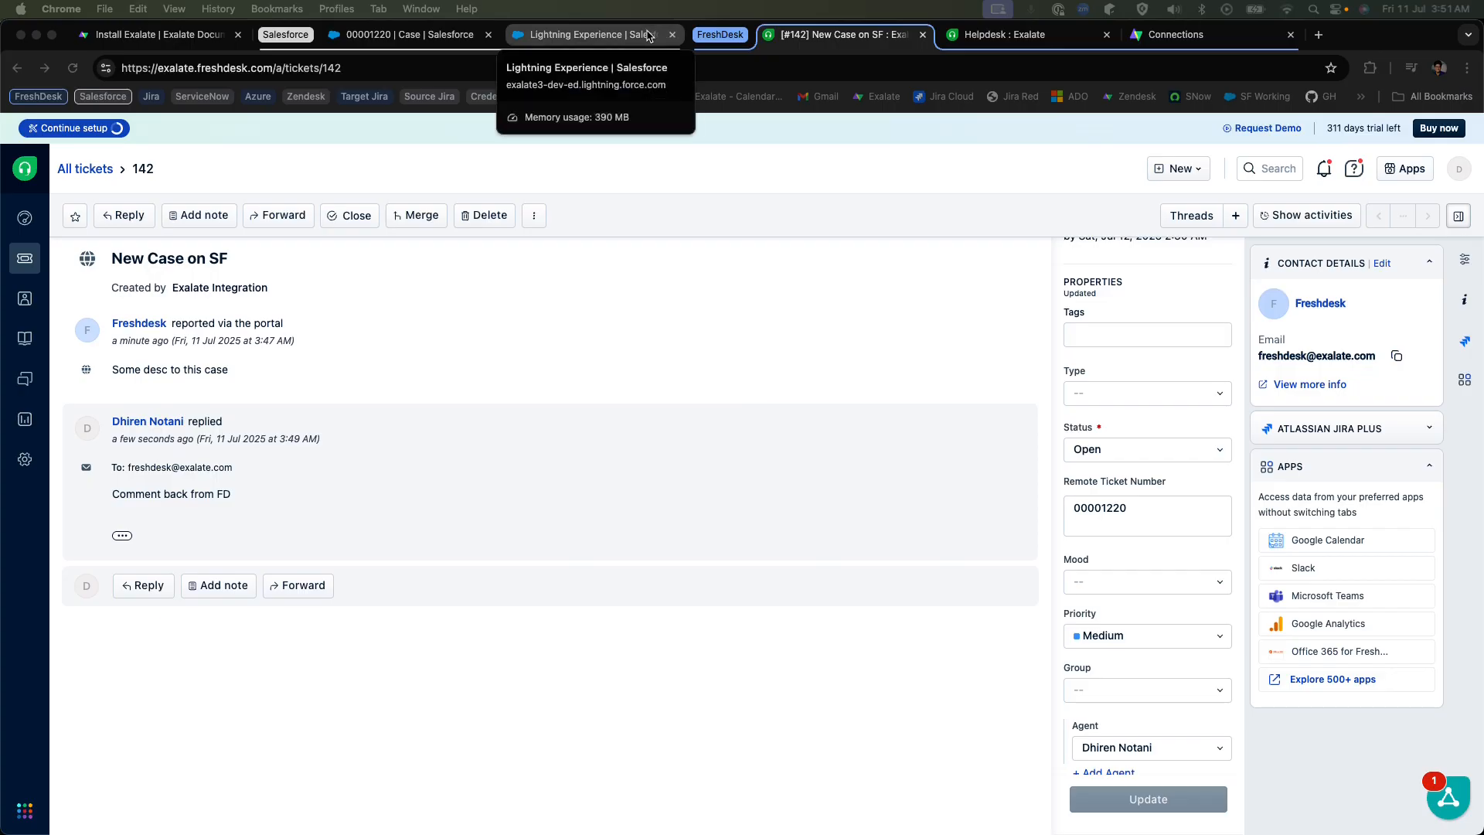
# Open the connections lists in the Salesforce Exalate Console and the Freshdesk Exalate node, and compare the two sides.
pyautogui.click(587, 35)
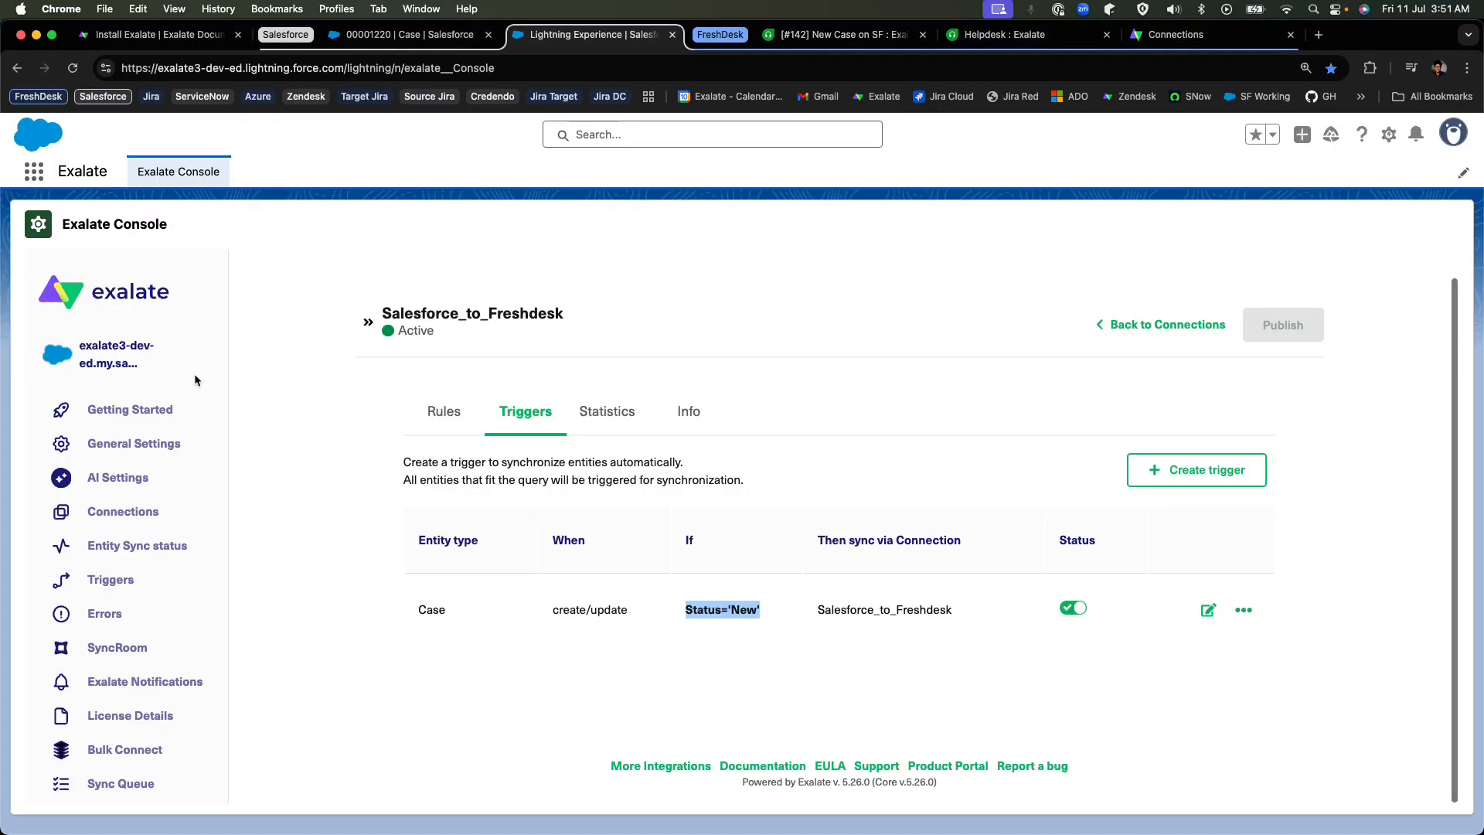
pyautogui.click(151, 514)
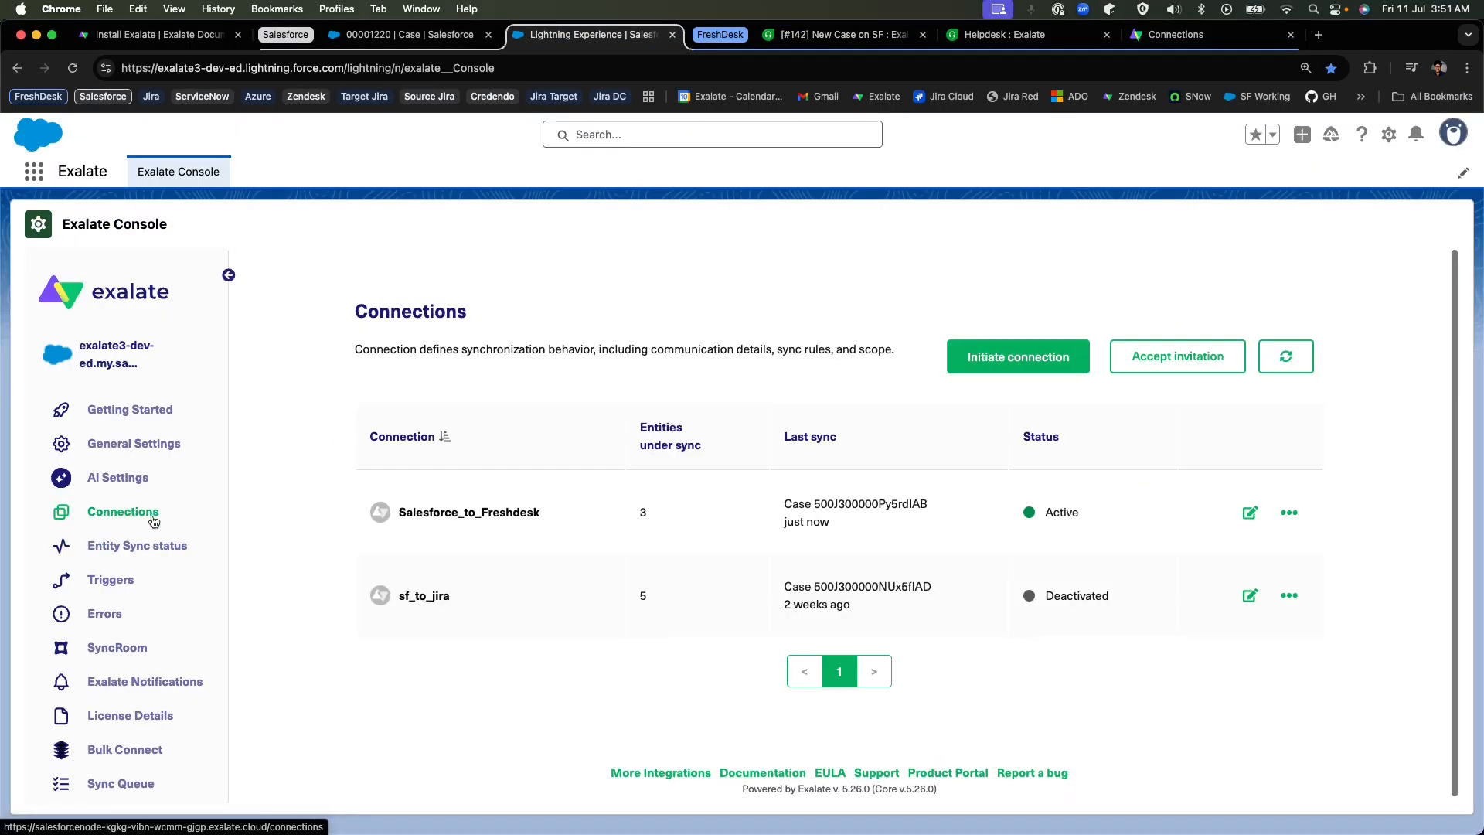
pyautogui.click(1007, 36)
pyautogui.click(1176, 35)
pyautogui.click(87, 361)
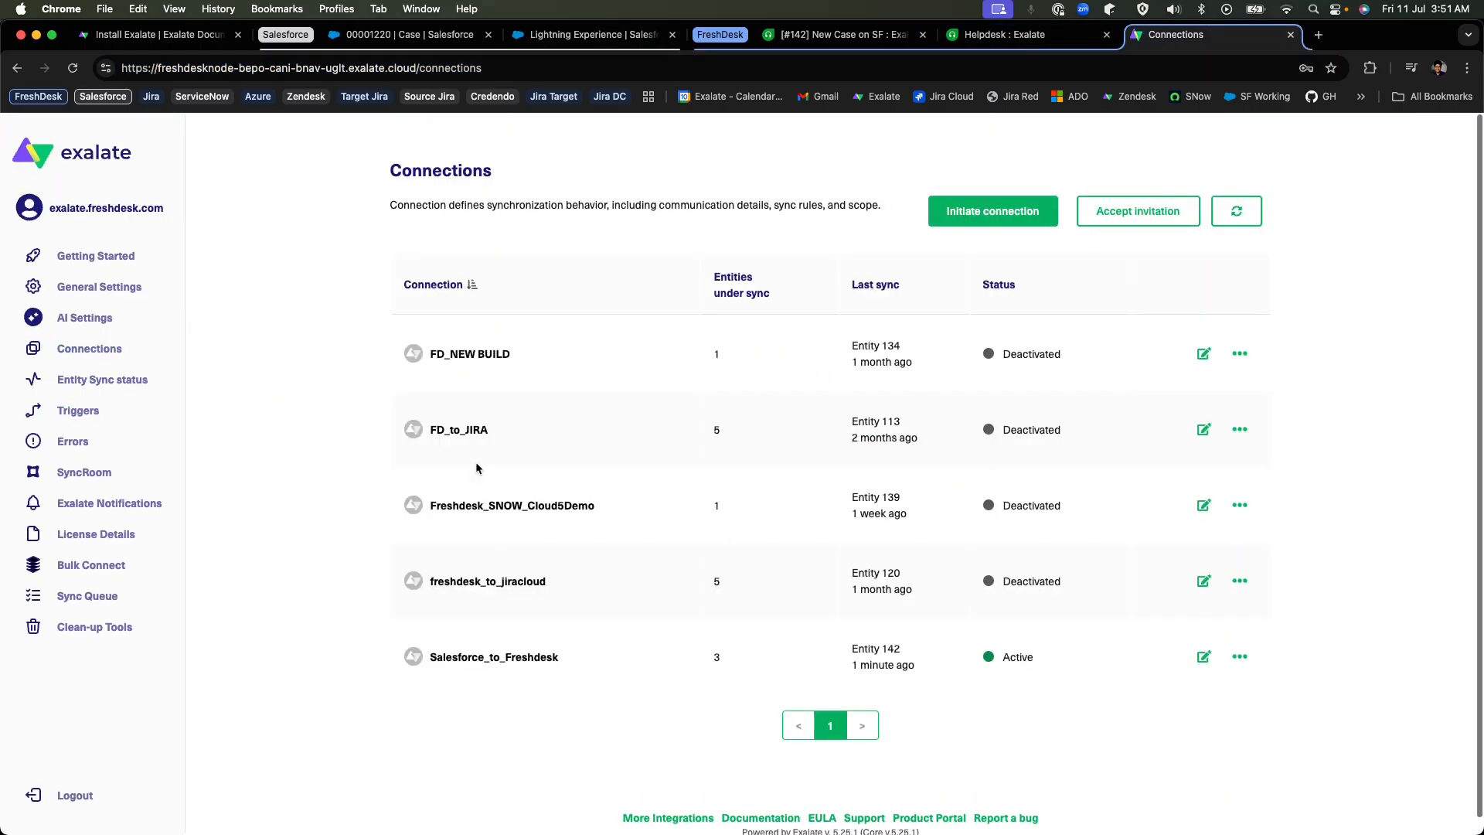
pyautogui.click(587, 34)
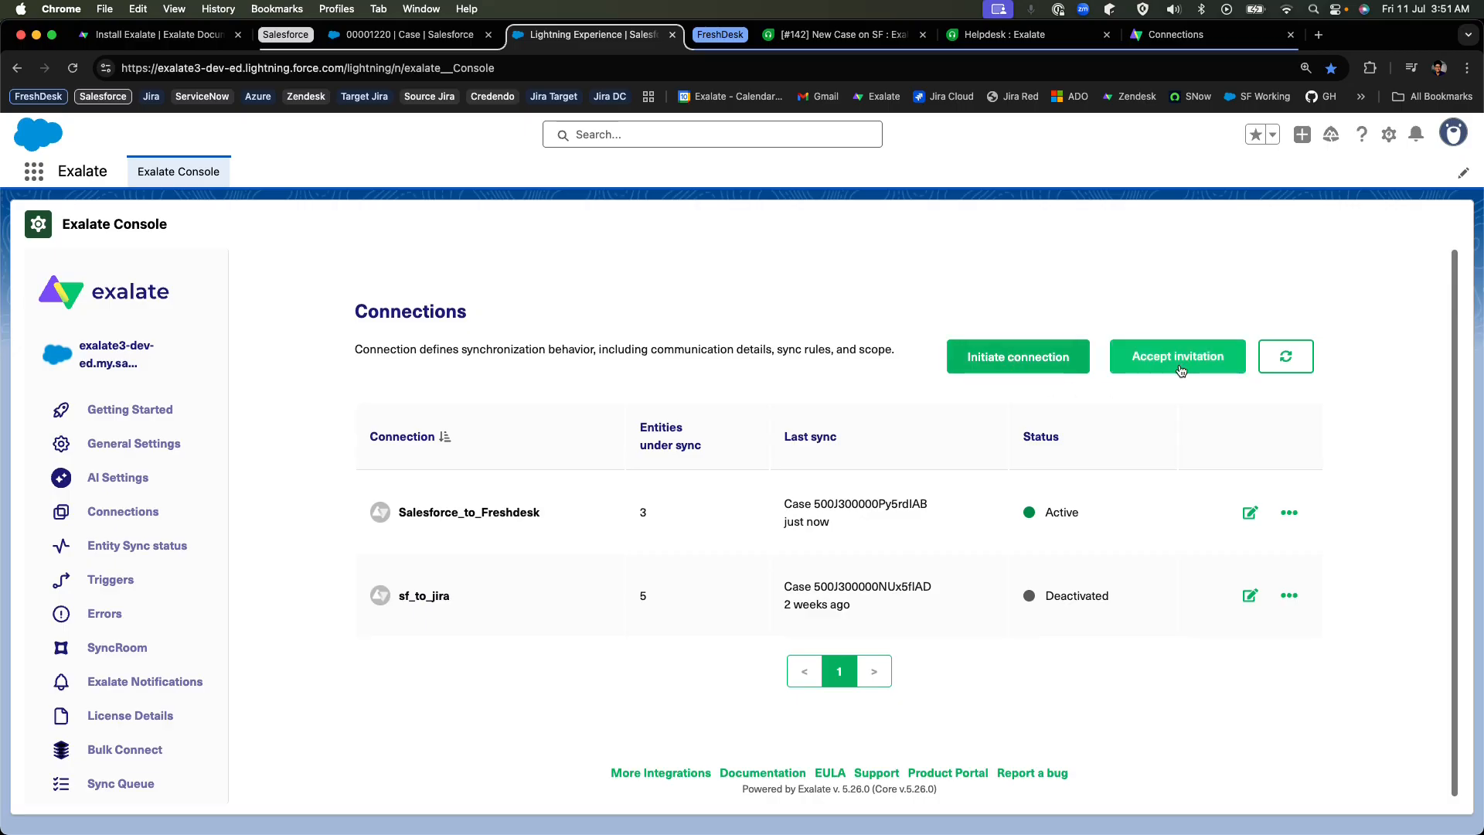
pyautogui.click(1173, 35)
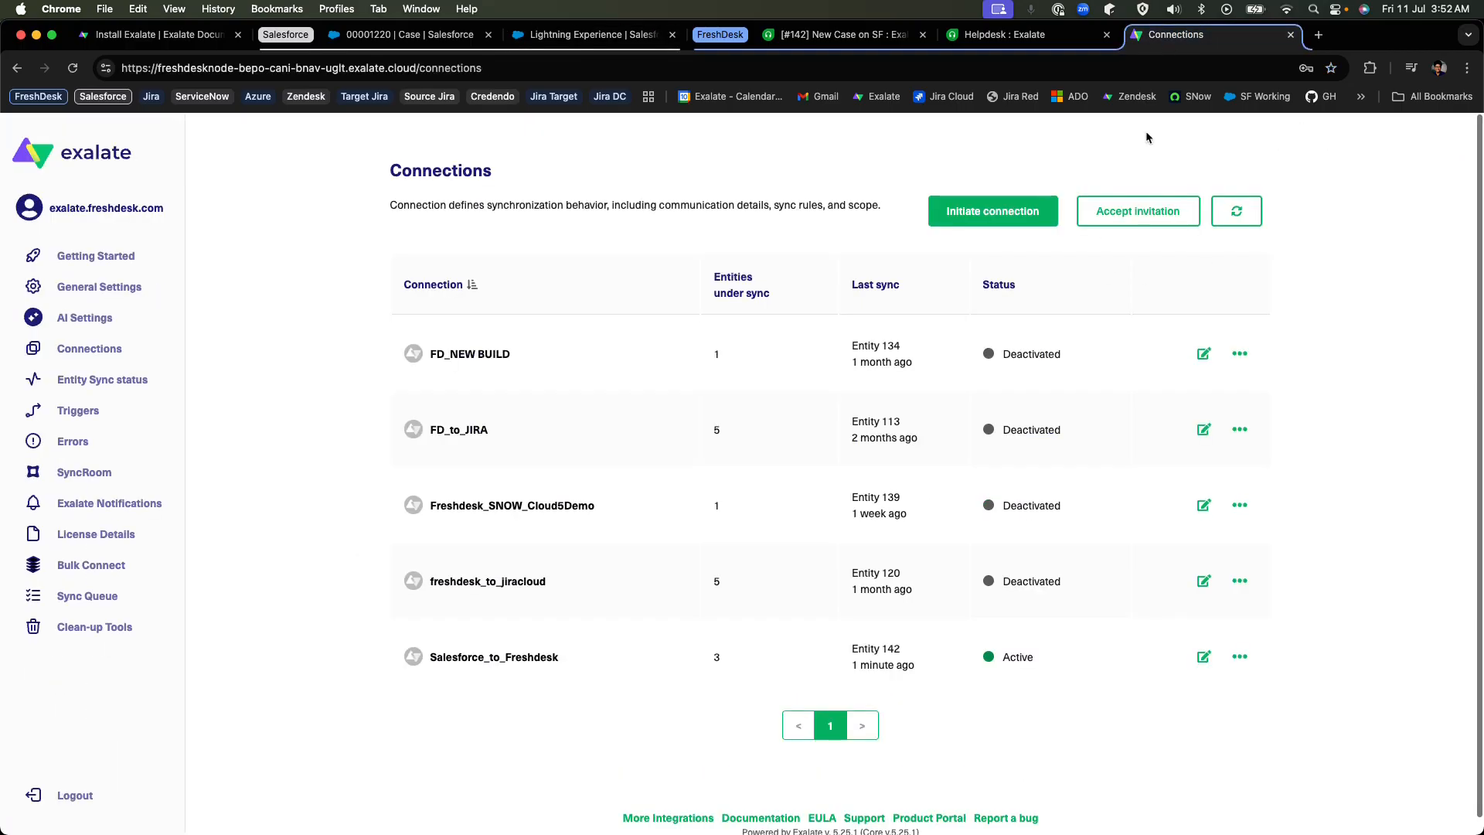
pyautogui.click(619, 39)
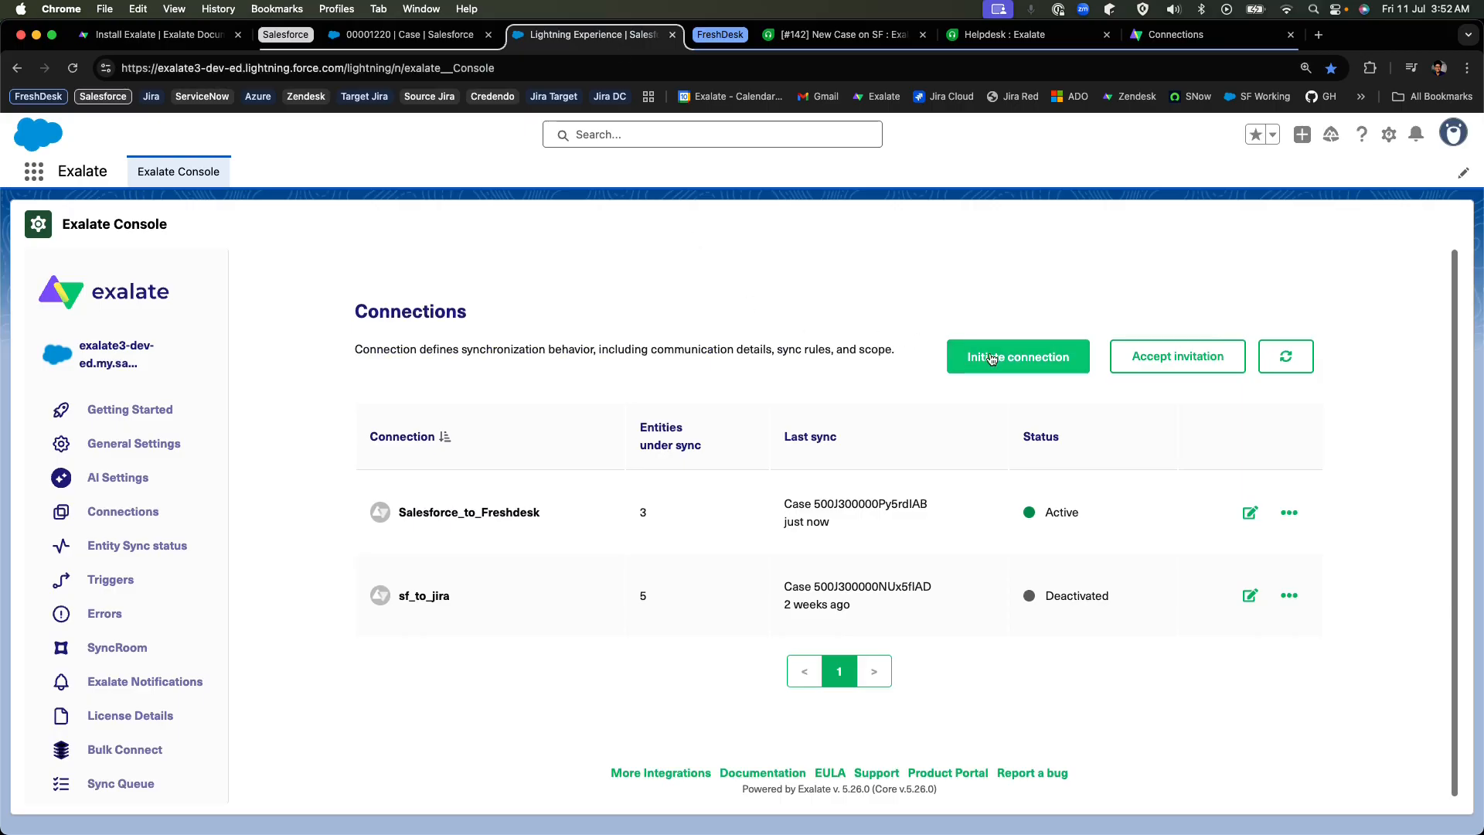
pyautogui.click(1236, 33)
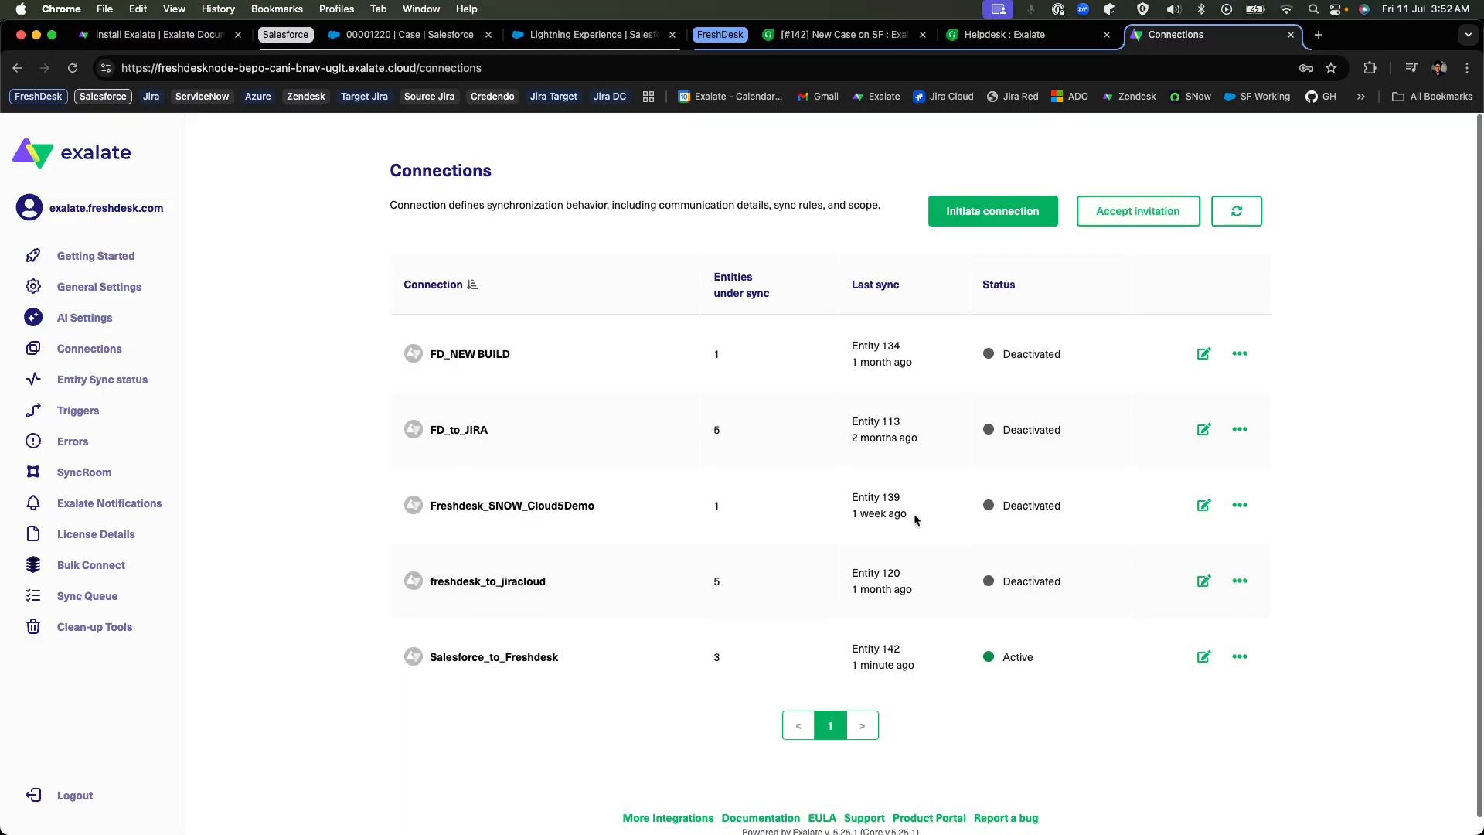
# Open the Salesforce_to_Freshdesk connection for editing in both the Freshdesk node and the Salesforce Exalate Console.
pyautogui.click(1200, 655)
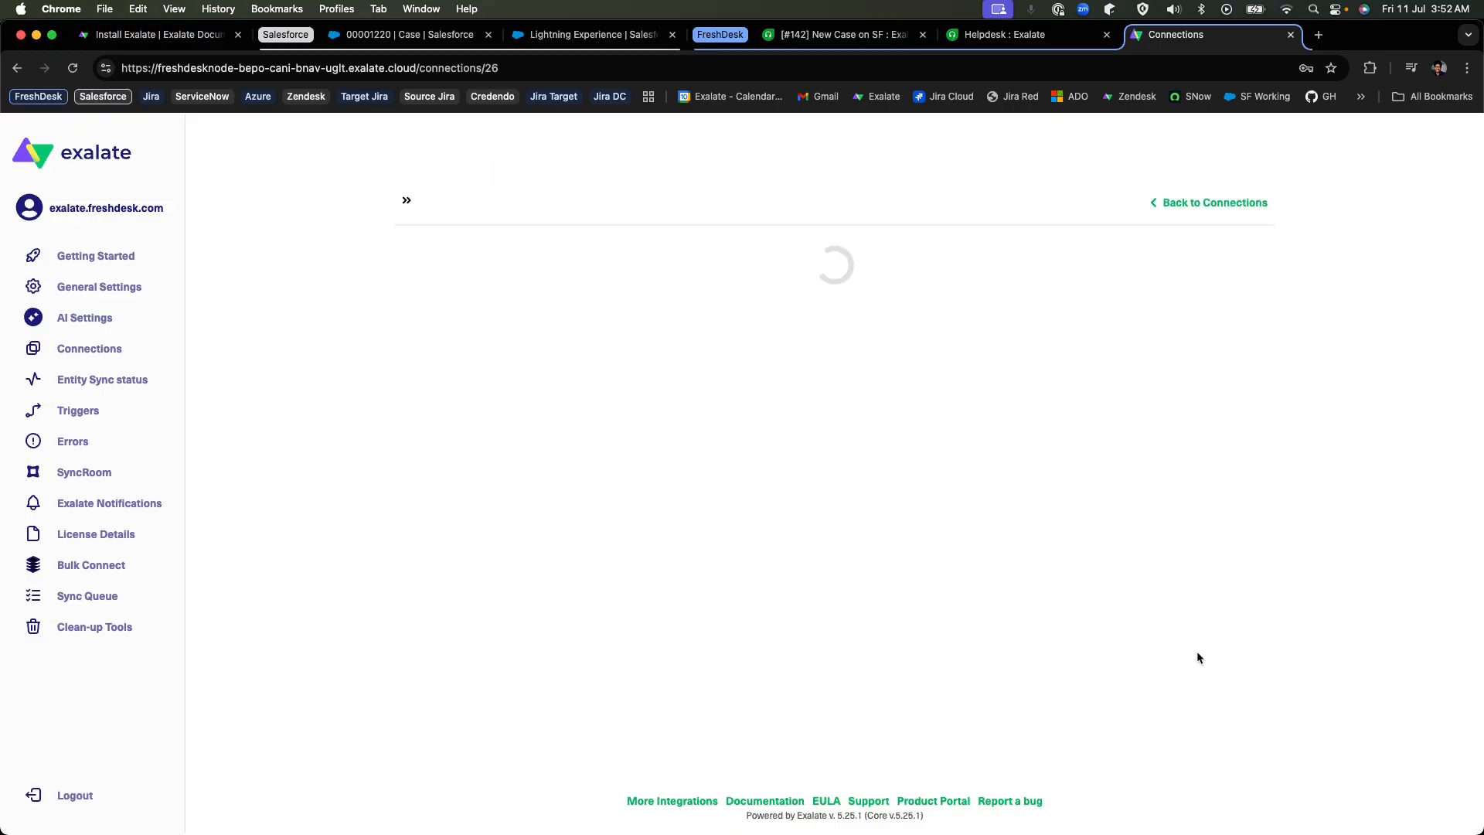
pyautogui.press('super+3')
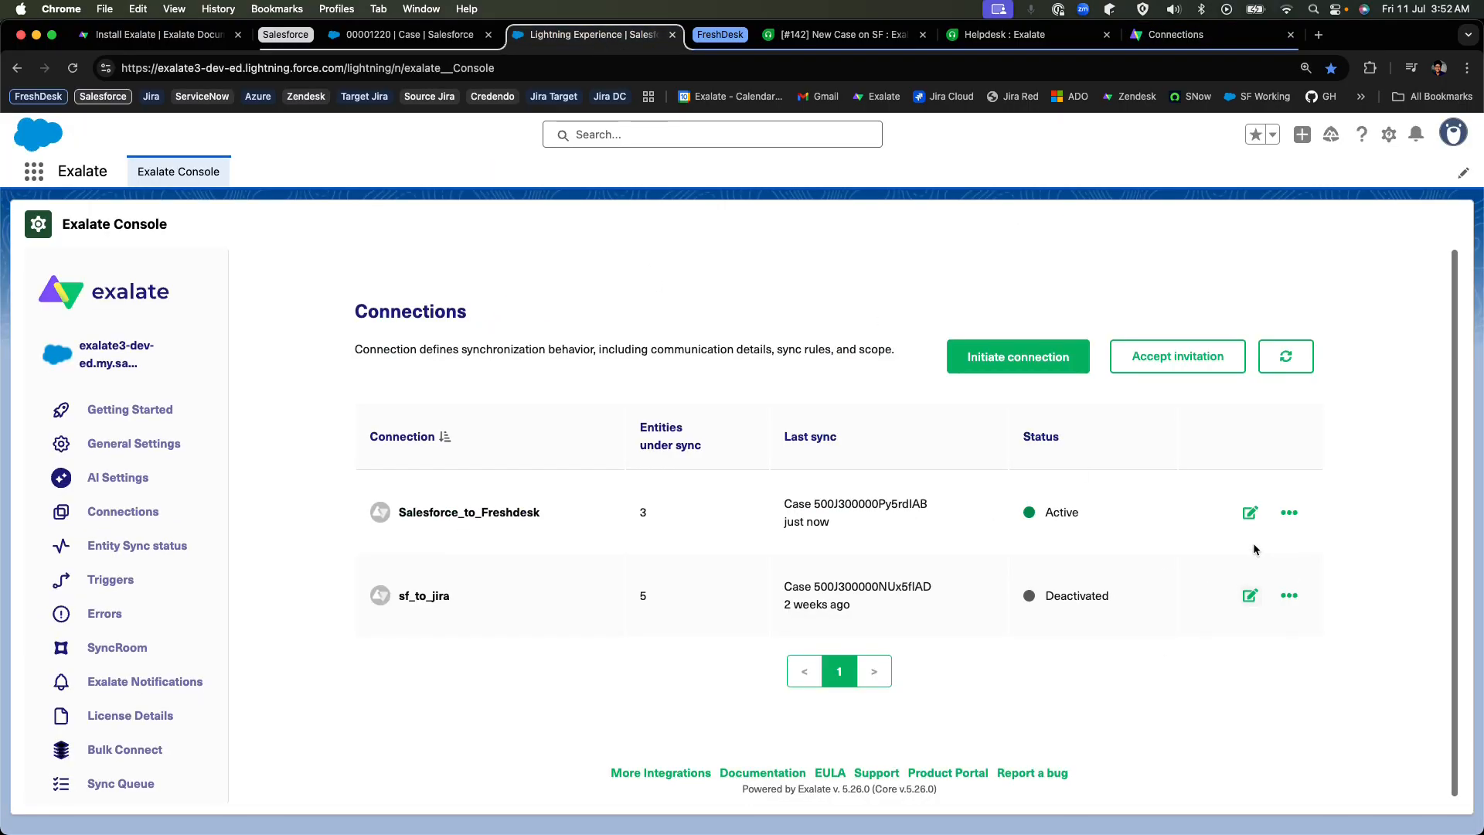
pyautogui.click(1250, 513)
pyautogui.scroll(-2, 427, 336)
pyautogui.scroll(-3, 344, 393)
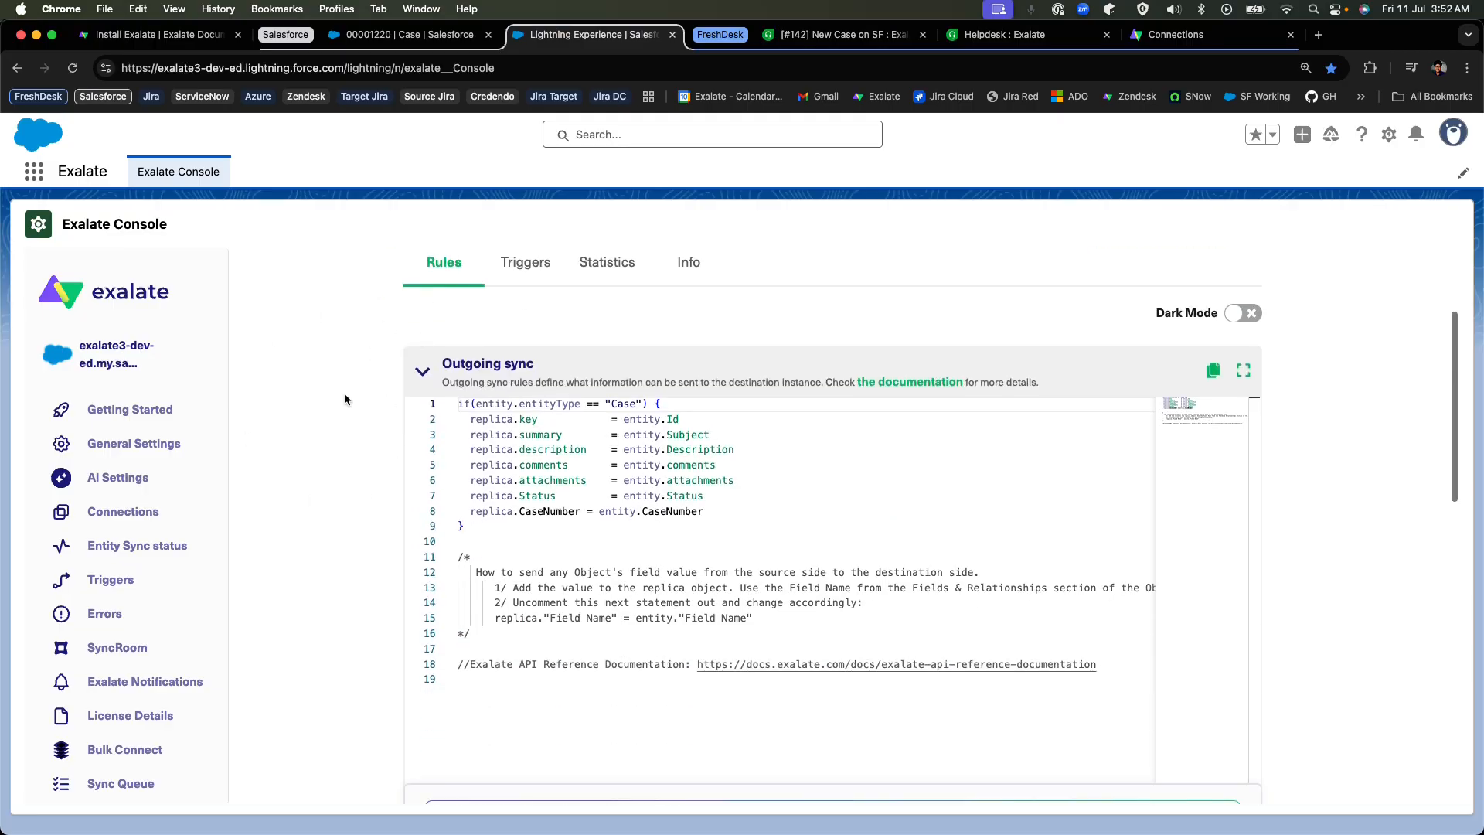
# Collapse the Outgoing sync and Incoming sync rules of the Salesforce_to_Freshdesk connection in both the Salesforce Exalate Console and the Freshdesk node.
pyautogui.click(420, 292)
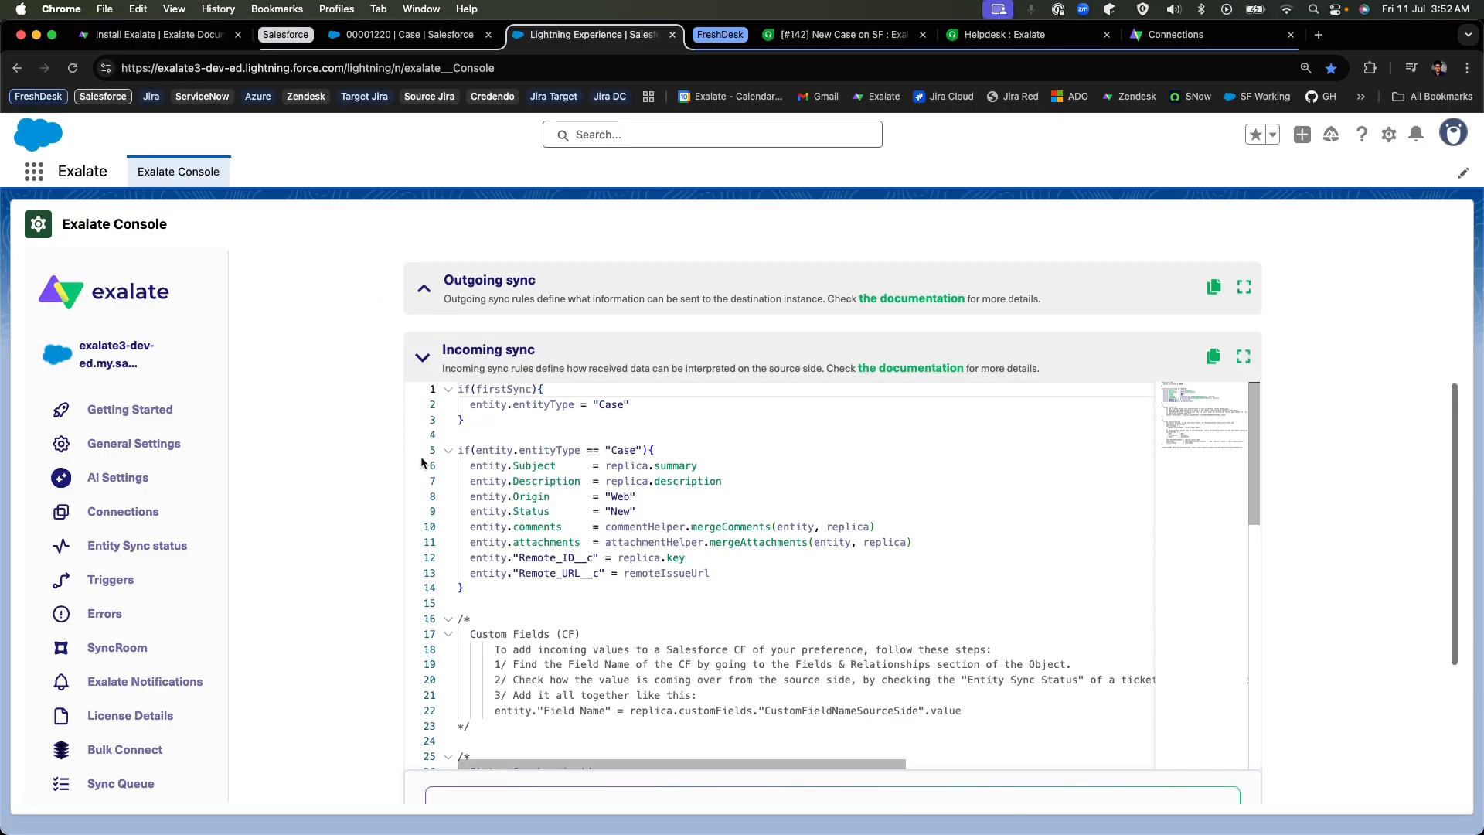
pyautogui.click(423, 367)
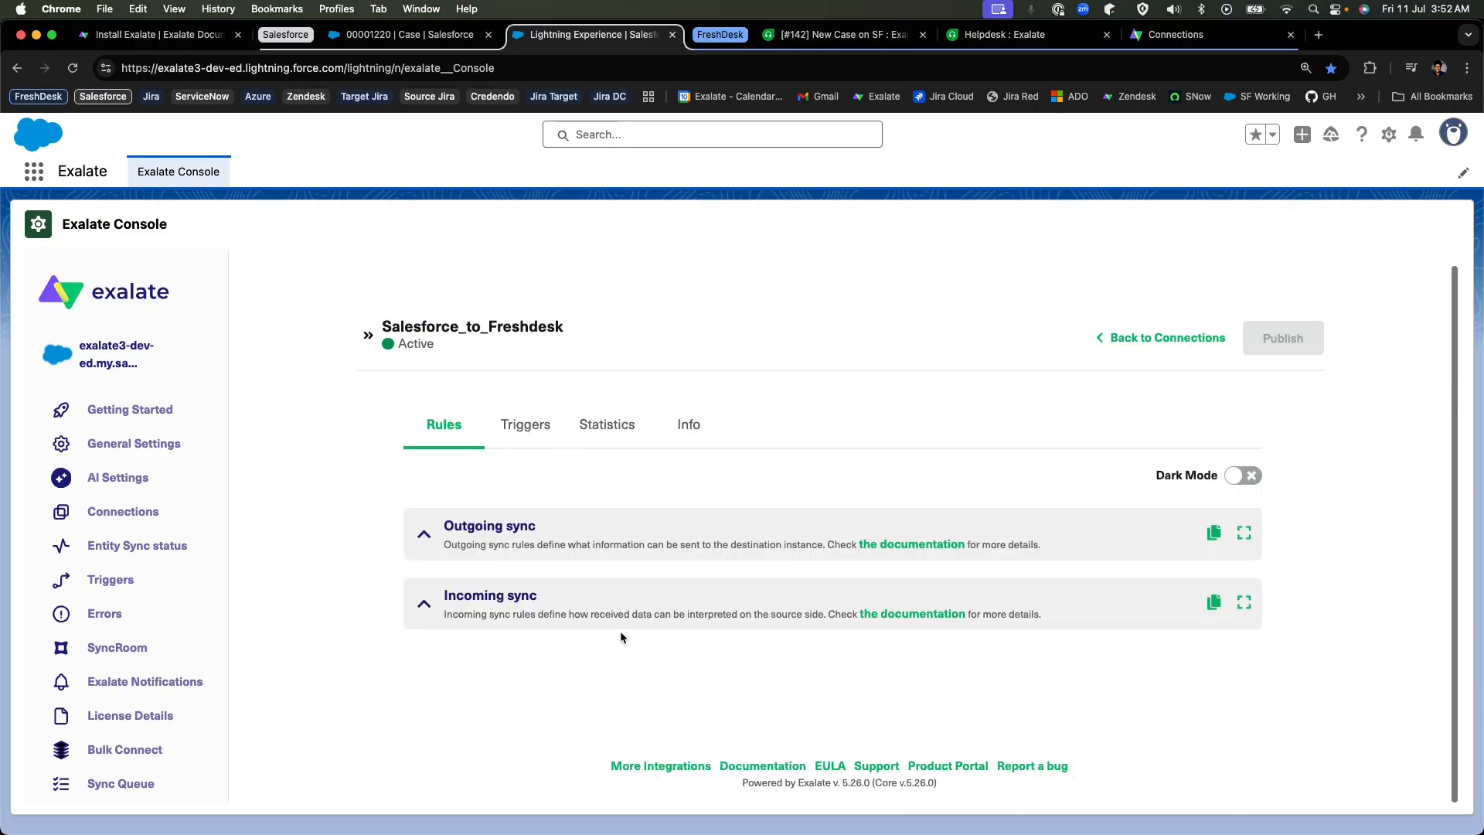
pyautogui.click(1169, 39)
pyautogui.click(456, 373)
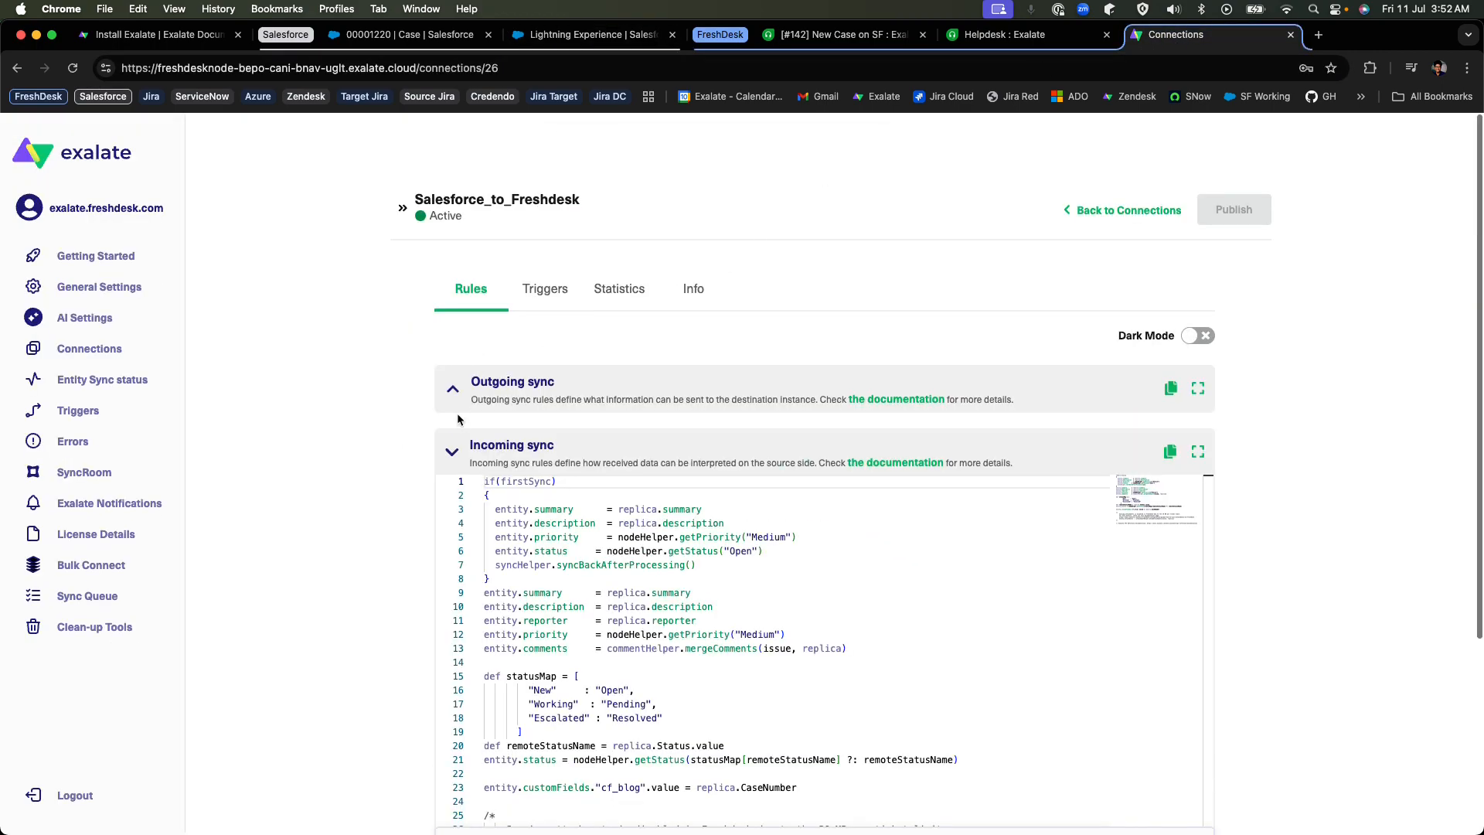
pyautogui.click(480, 461)
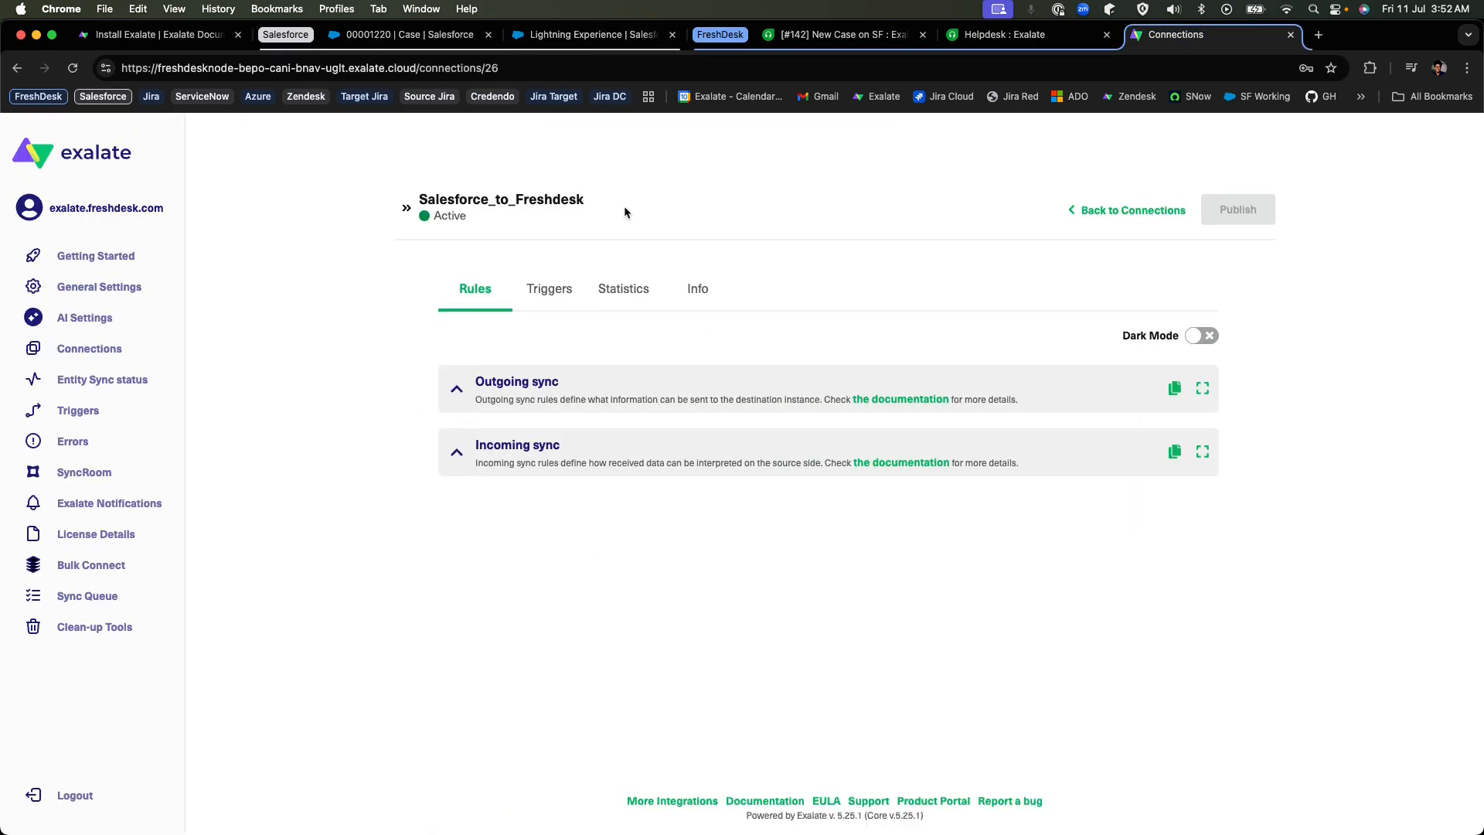
# Expand the Outgoing sync rules in the Salesforce Exalate Console and review the Case field mappings, highlighting the script block, description and attachments.
pyautogui.click(587, 34)
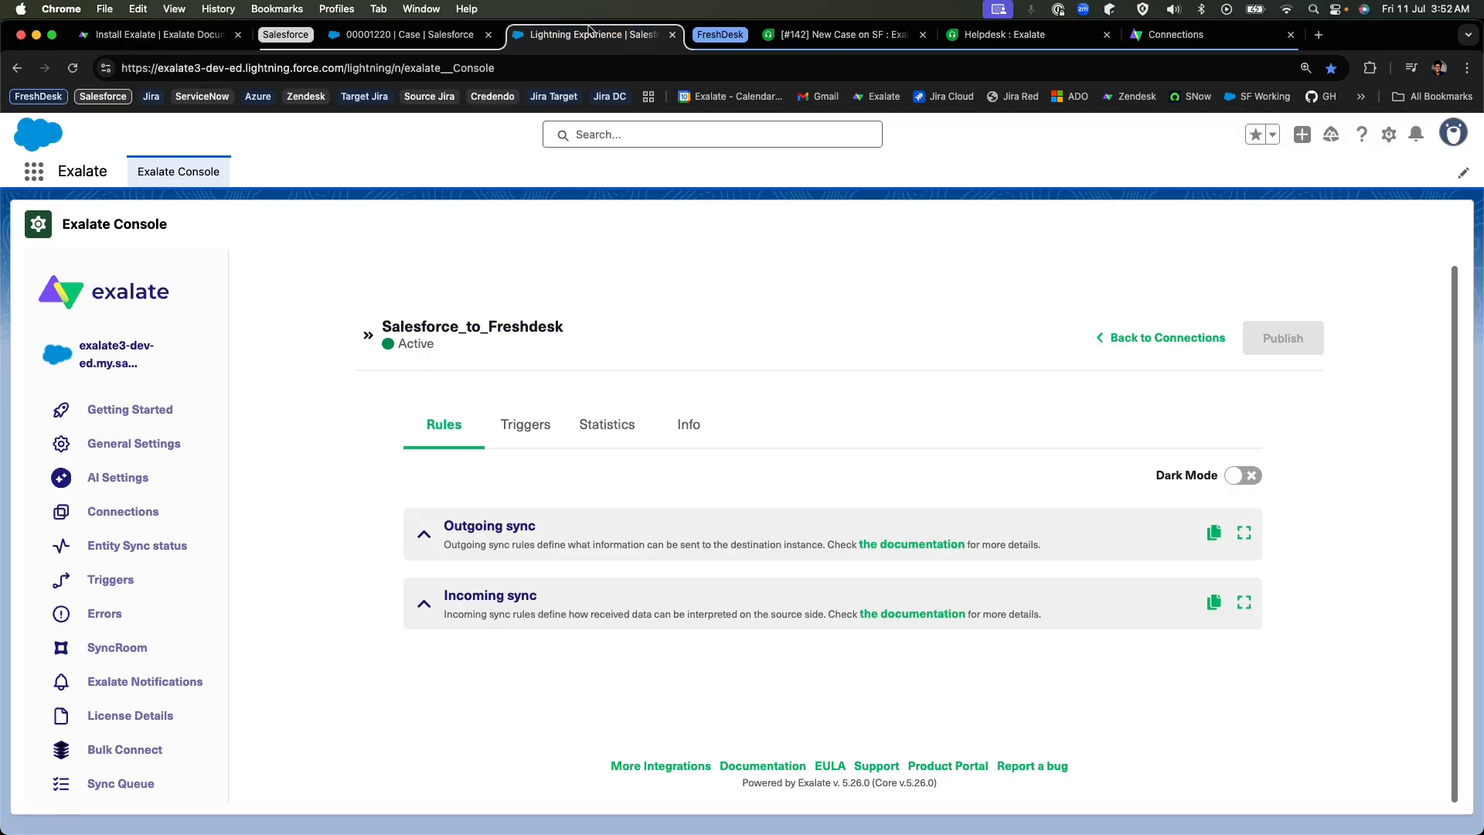
pyautogui.click(450, 527)
pyautogui.moveTo(696, 453); pyautogui.dragTo(458, 318)
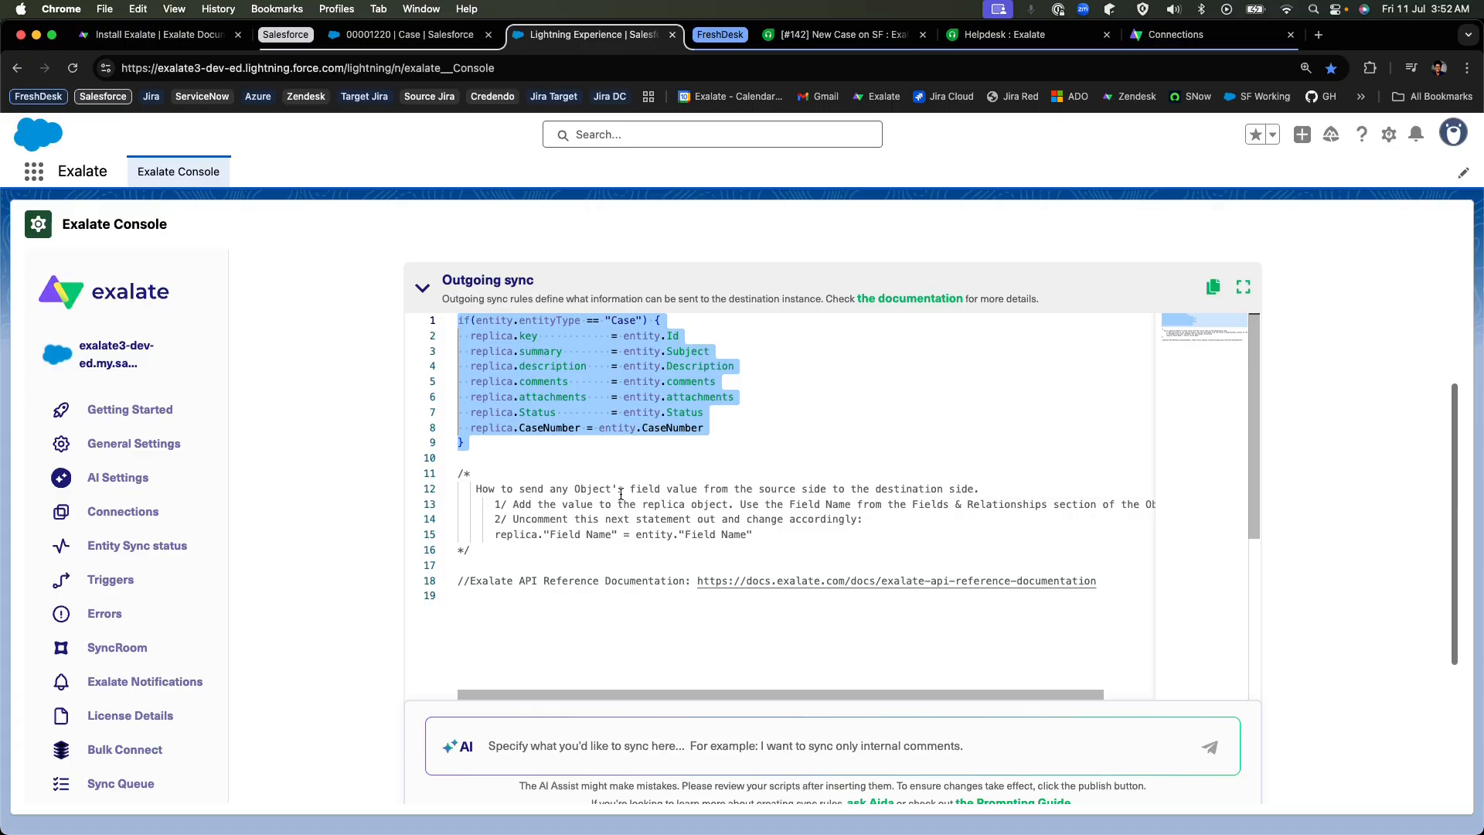
pyautogui.click(623, 357)
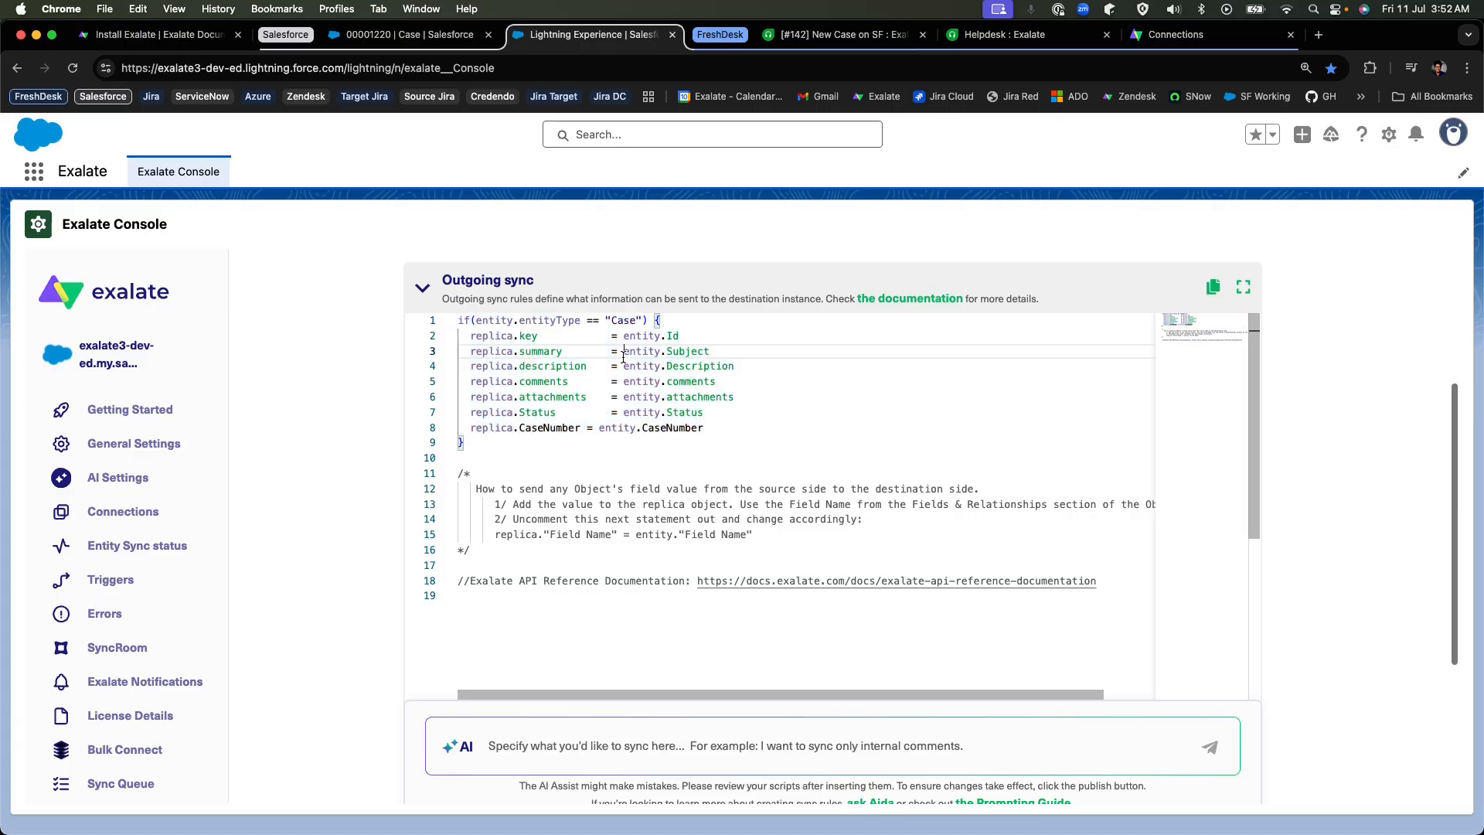
pyautogui.moveTo(622, 356); pyautogui.dragTo(734, 365)
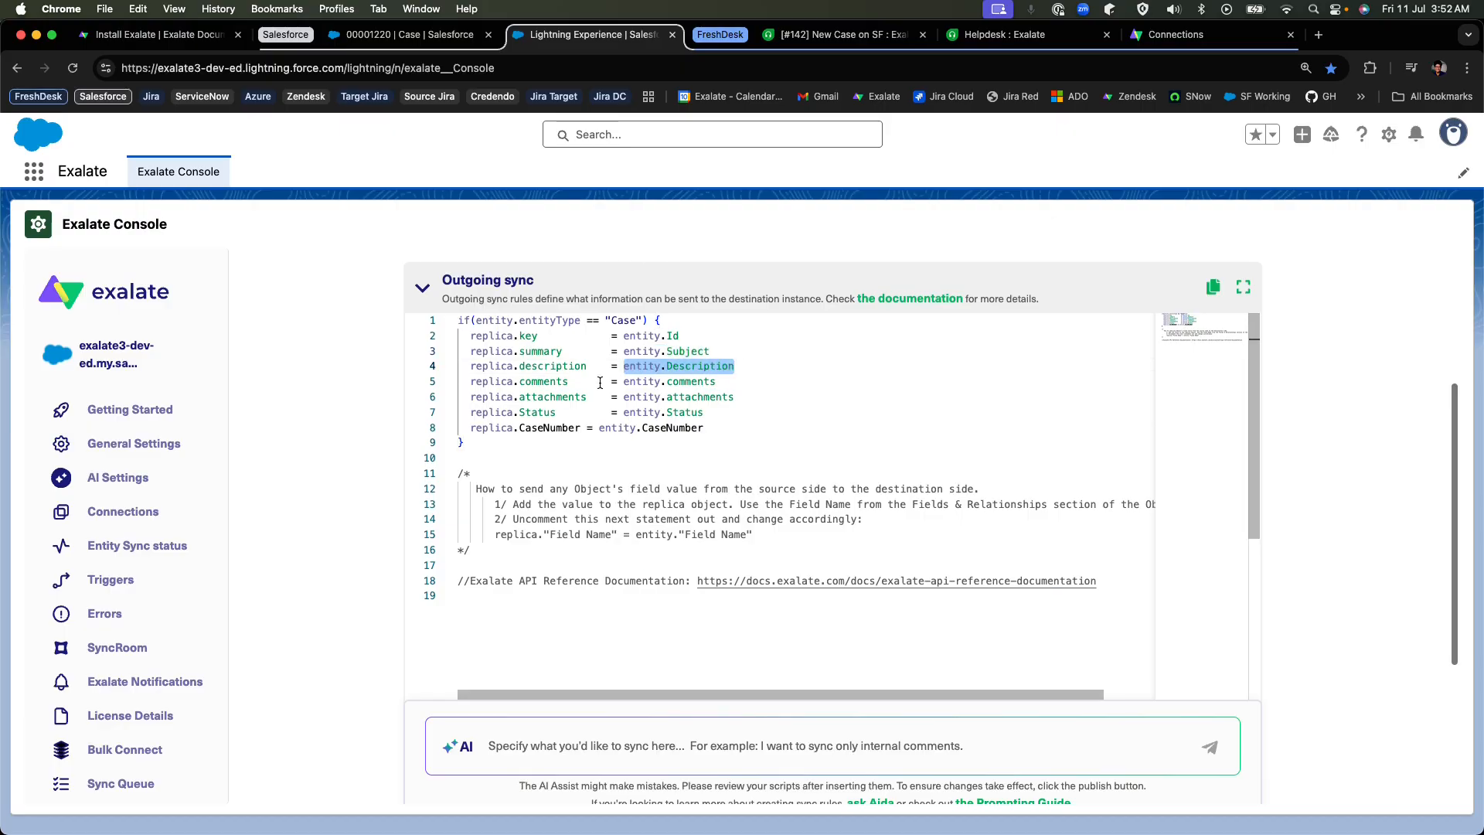
pyautogui.moveTo(648, 351); pyautogui.dragTo(742, 371)
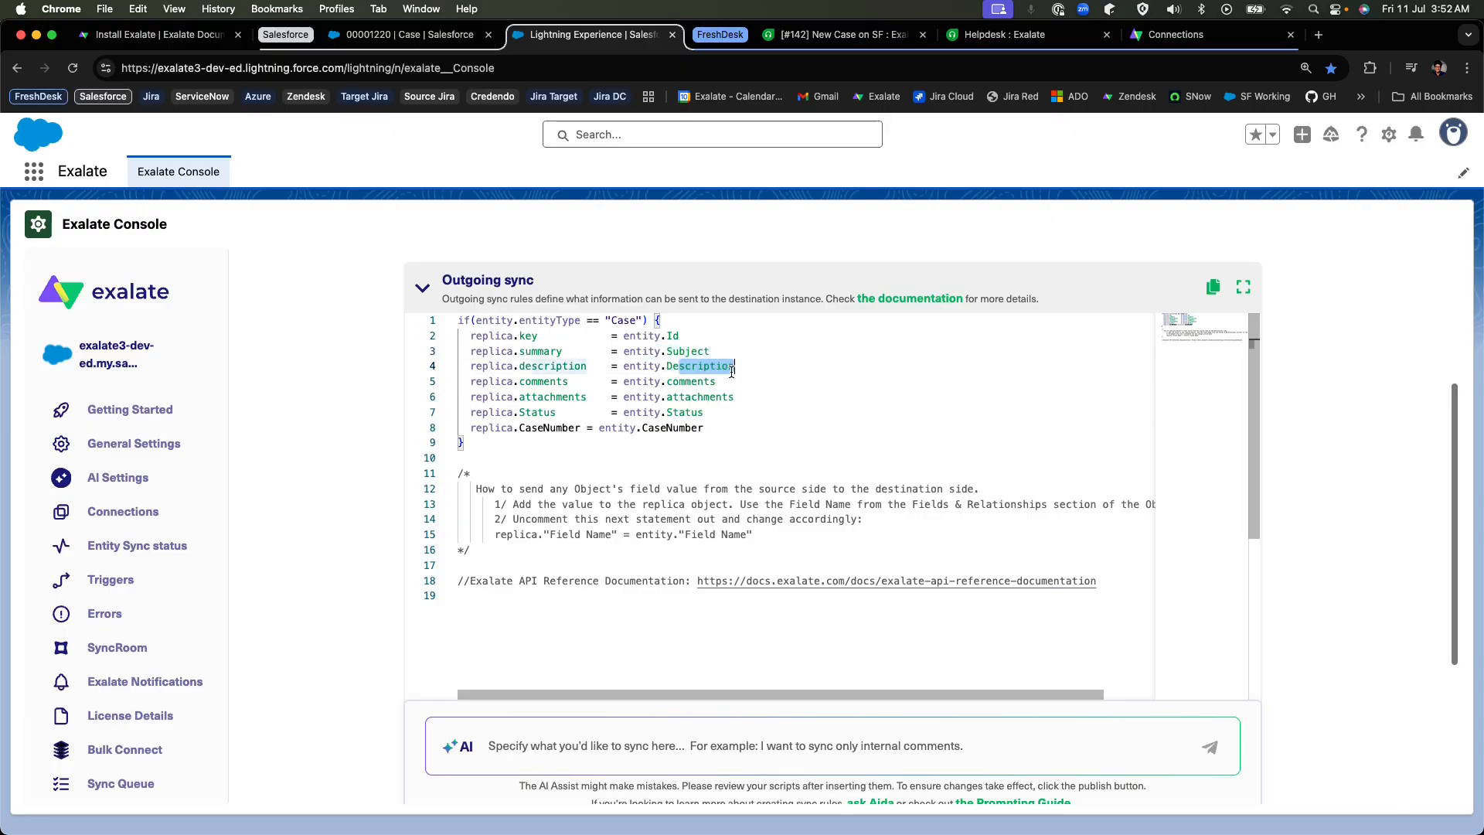
pyautogui.moveTo(640, 427); pyautogui.dragTo(735, 398)
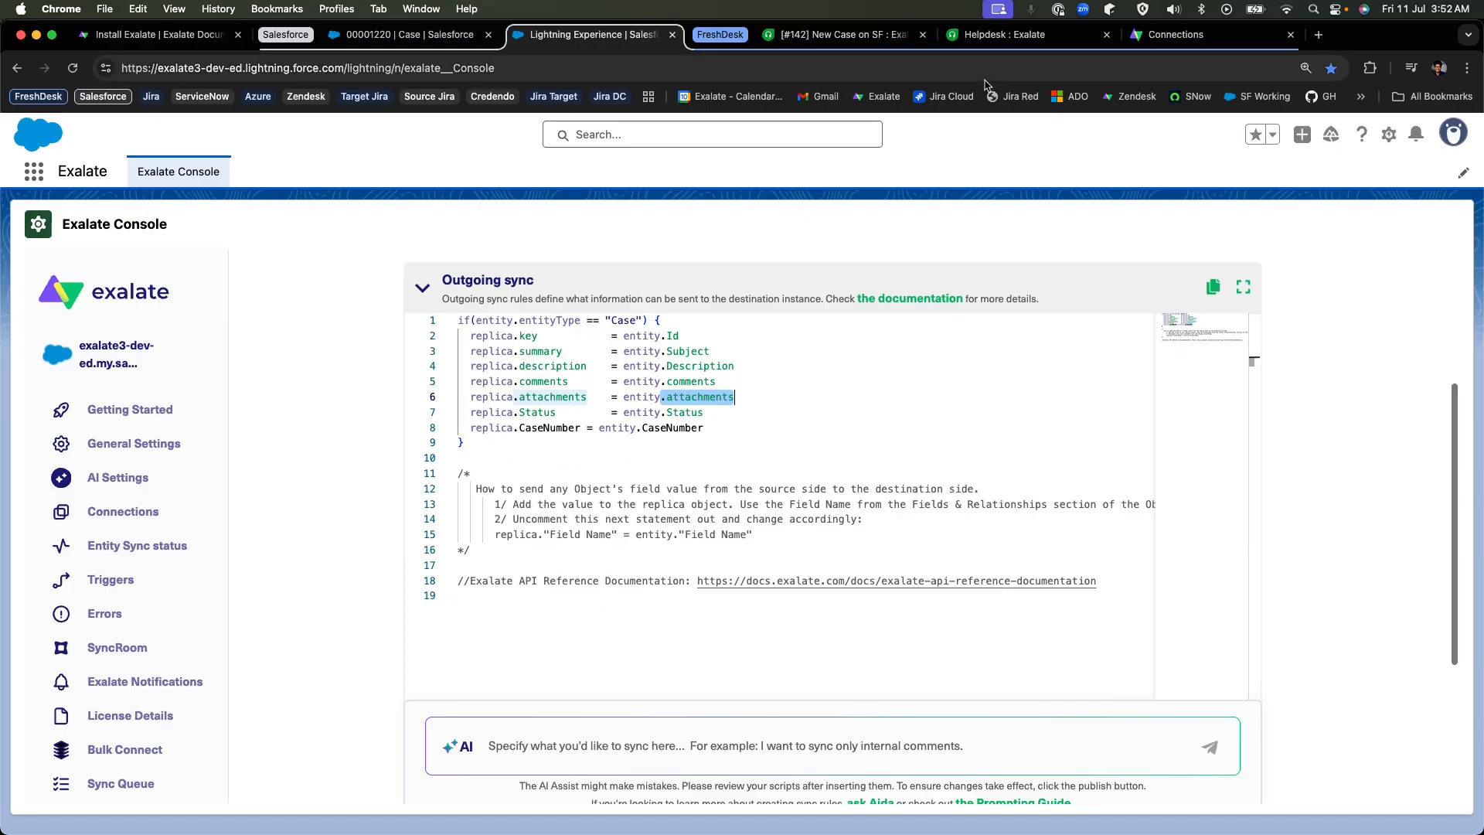
# Expand the Incoming sync rules in the Freshdesk node and examine the field, status map and custom field lines of the script.
pyautogui.click(1175, 34)
pyautogui.click(591, 475)
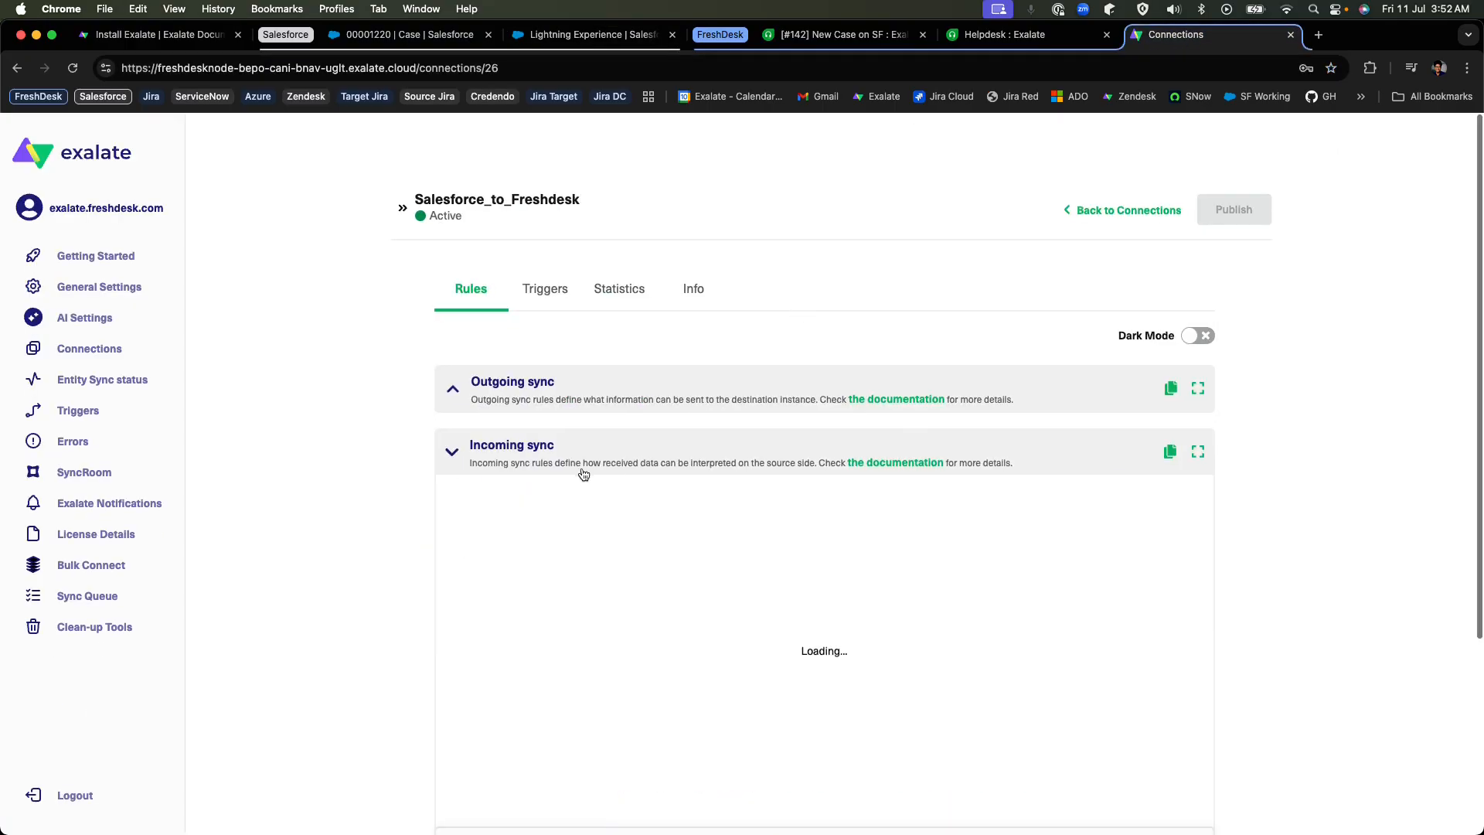
pyautogui.scroll(-2, 695, 432)
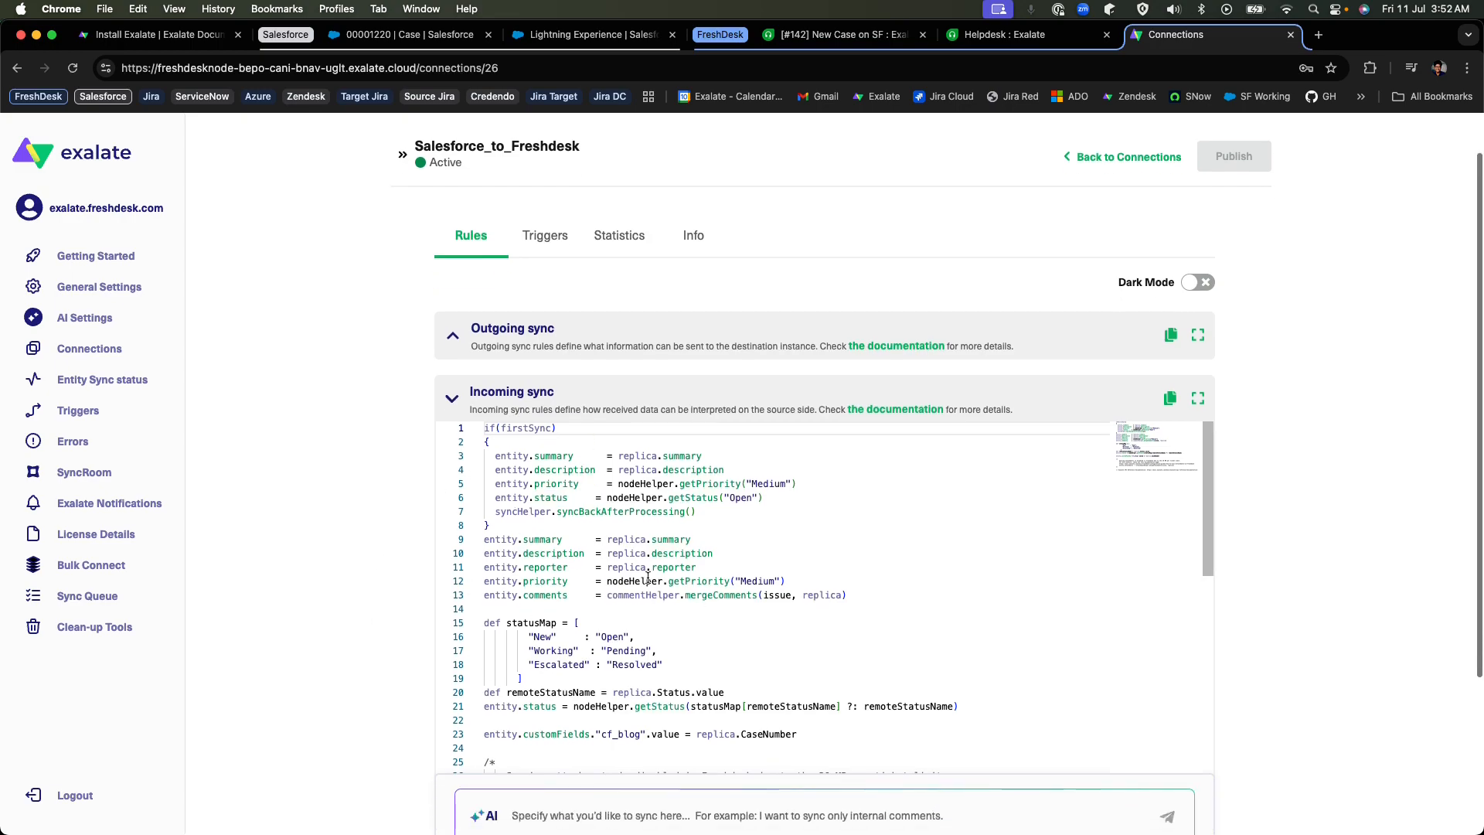
pyautogui.scroll(-1, 773, 579)
pyautogui.moveTo(991, 680); pyautogui.dragTo(468, 589)
pyautogui.moveTo(798, 699); pyautogui.dragTo(484, 671)
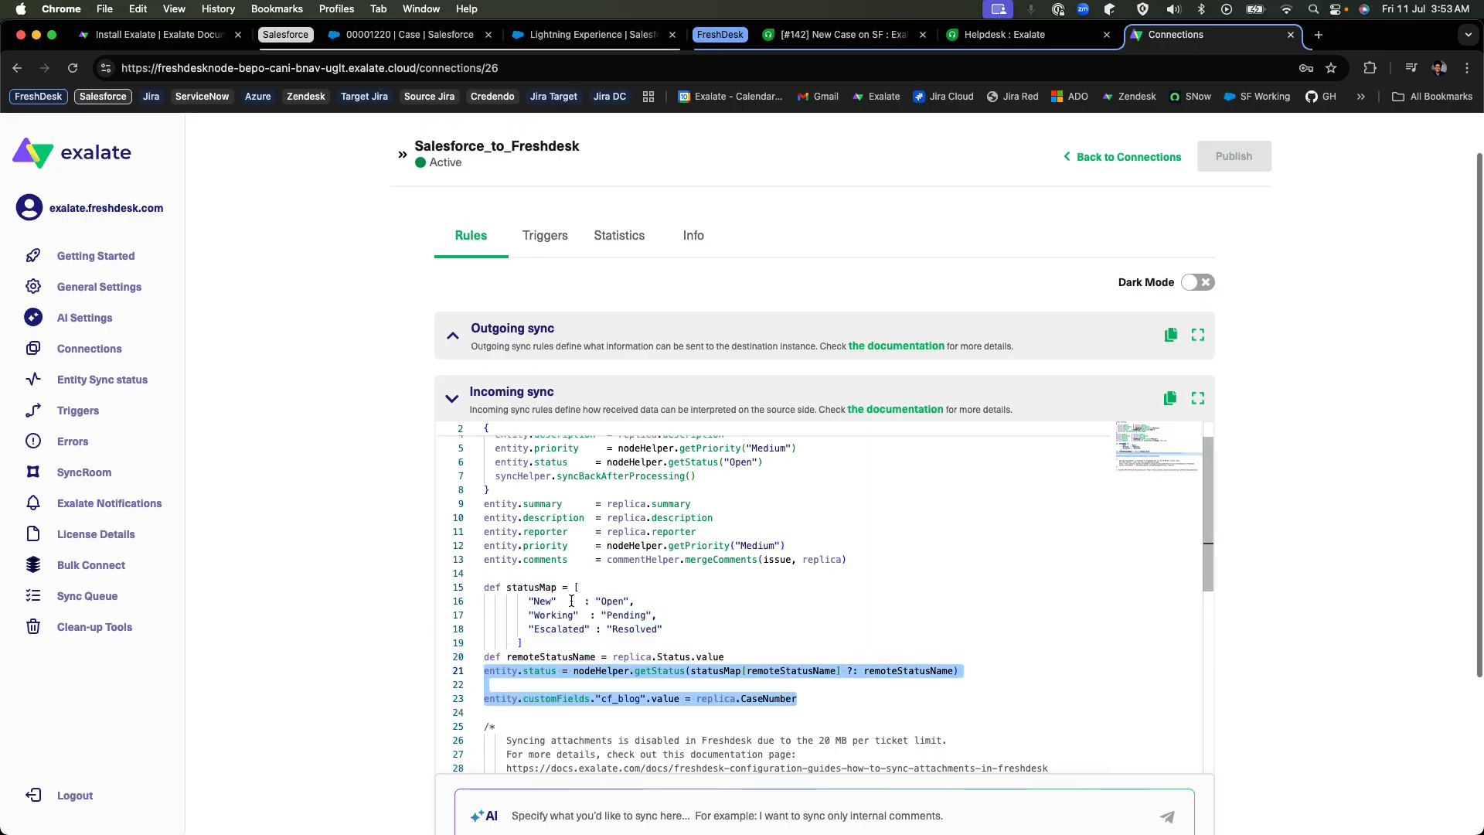
# Compare replica.summary in the Salesforce outgoing rules with the line assigning it to entity.summary in the Freshdesk incoming rules.
pyautogui.click(572, 34)
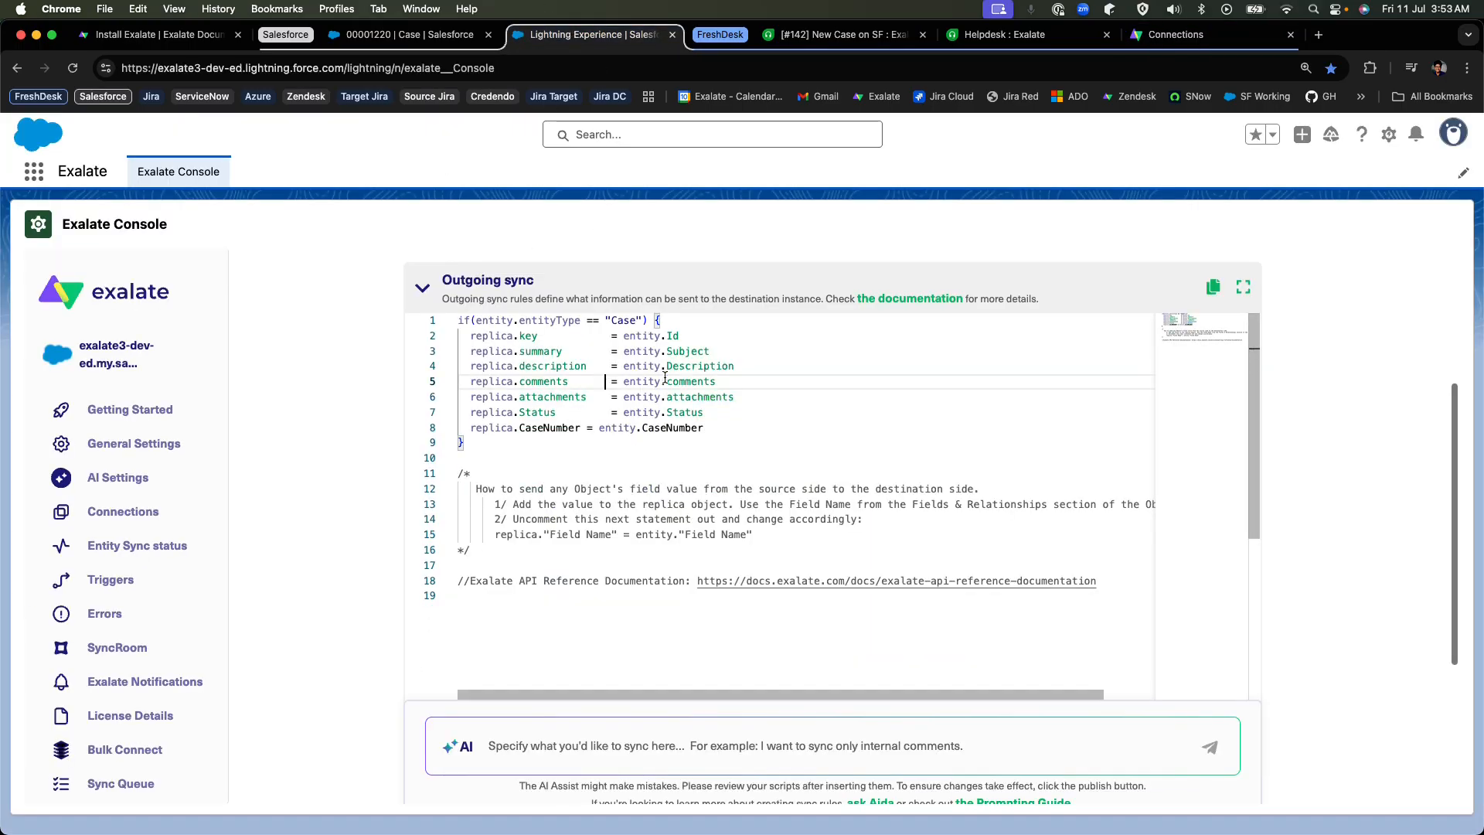
pyautogui.moveTo(725, 352); pyautogui.dragTo(469, 349)
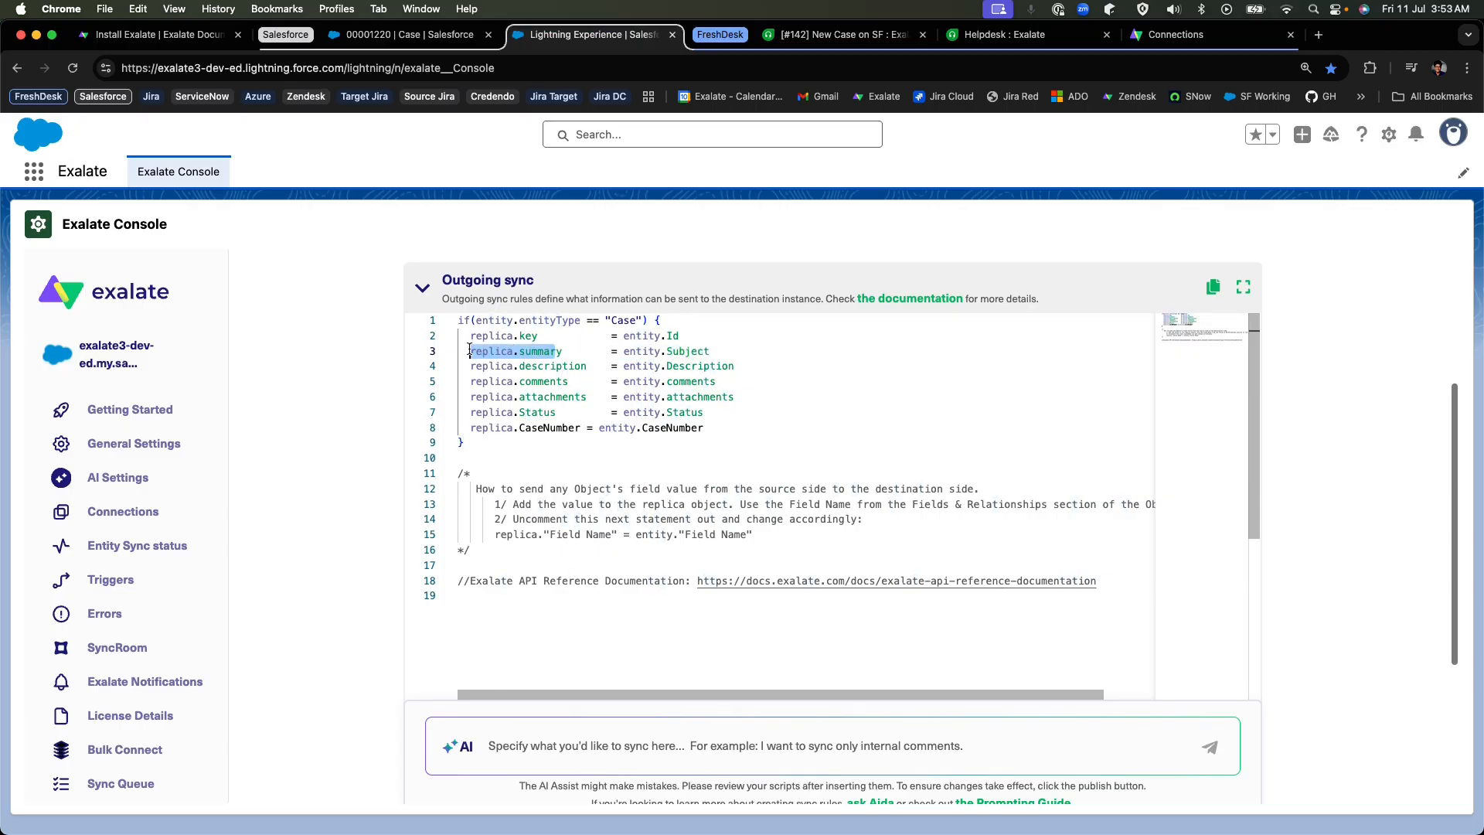
pyautogui.click(1176, 34)
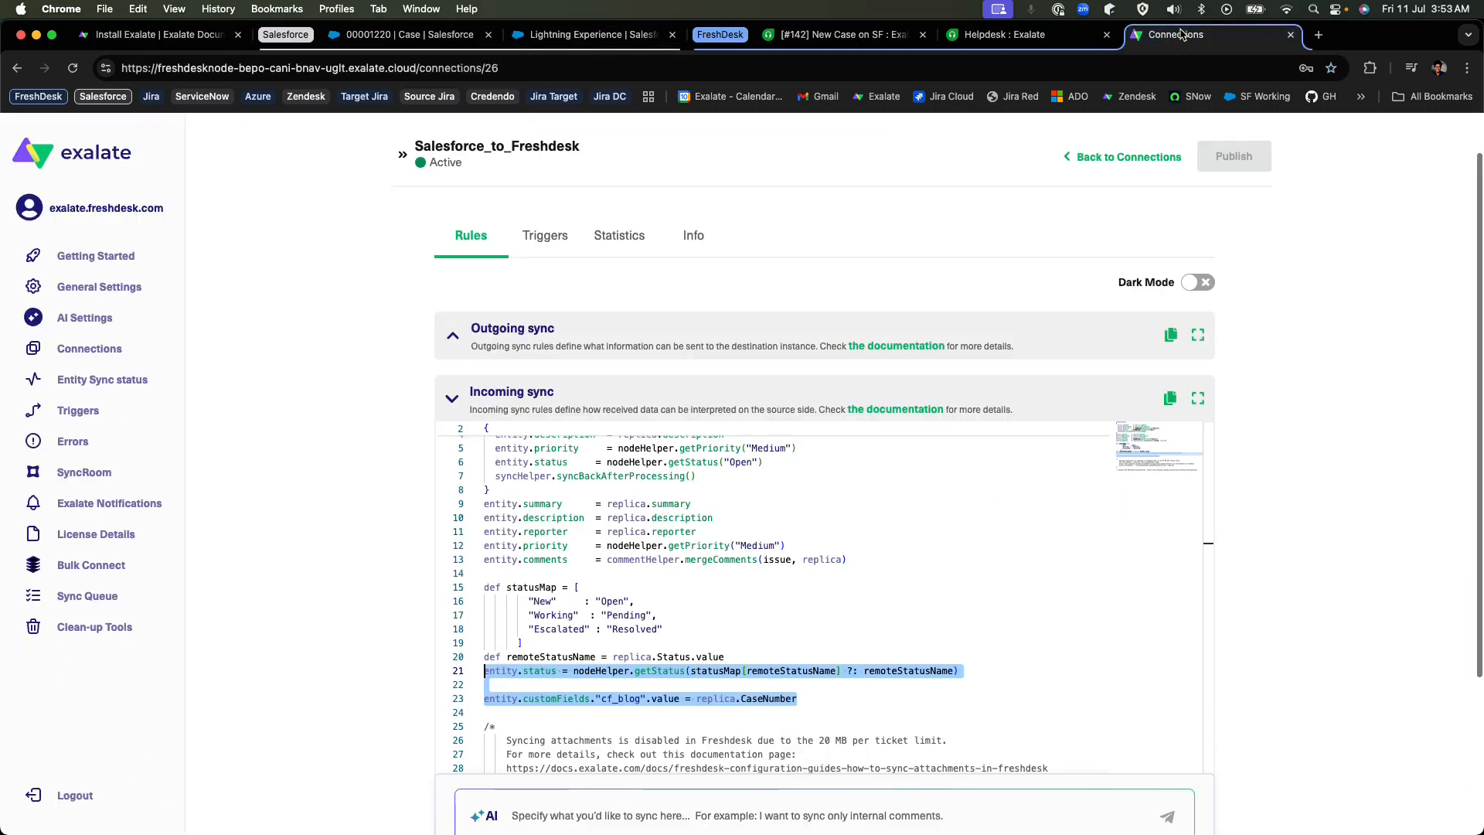
pyautogui.moveTo(607, 503); pyautogui.dragTo(709, 502)
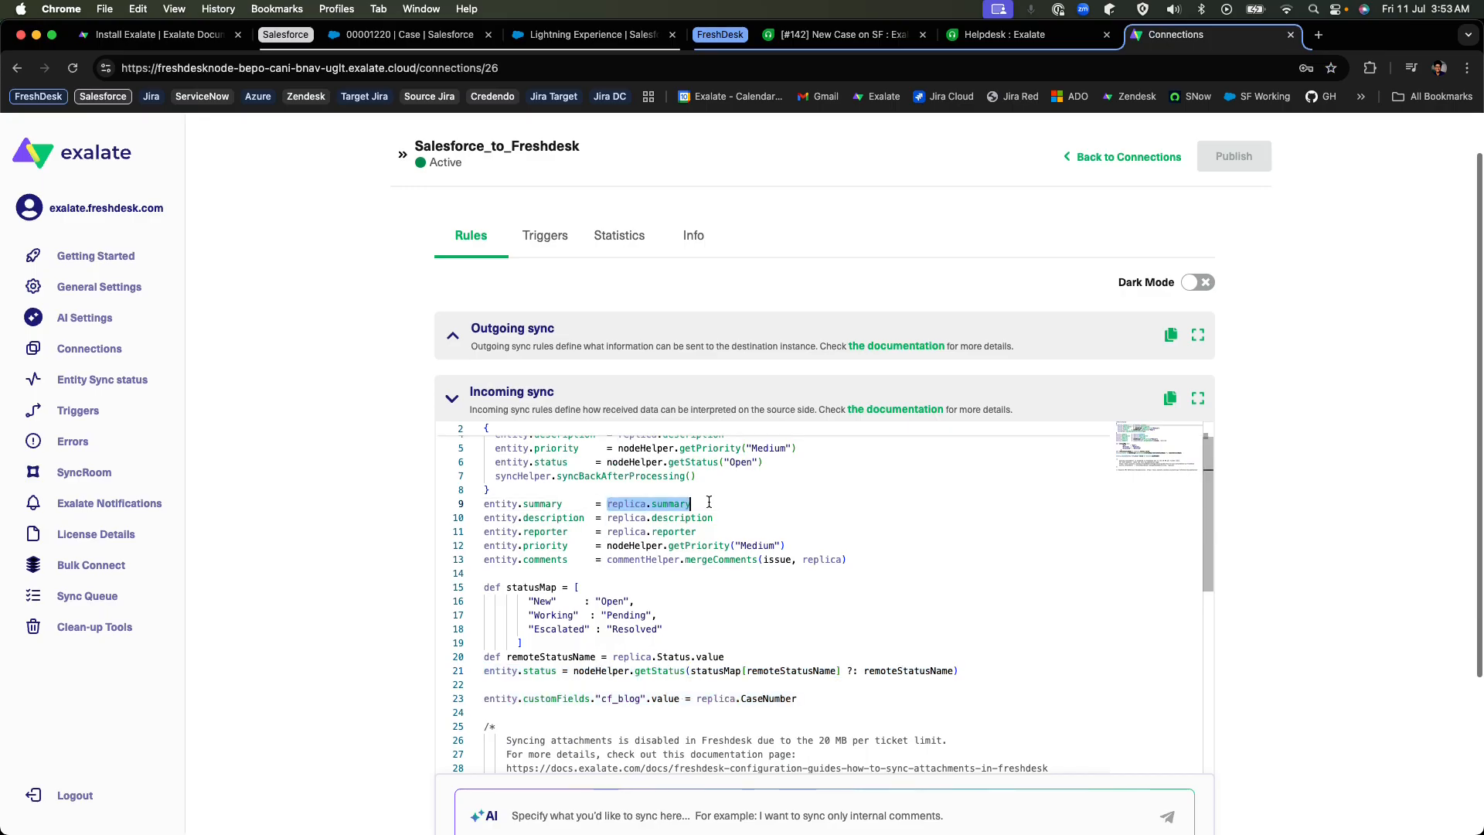
pyautogui.moveTo(562, 503); pyautogui.dragTo(483, 504)
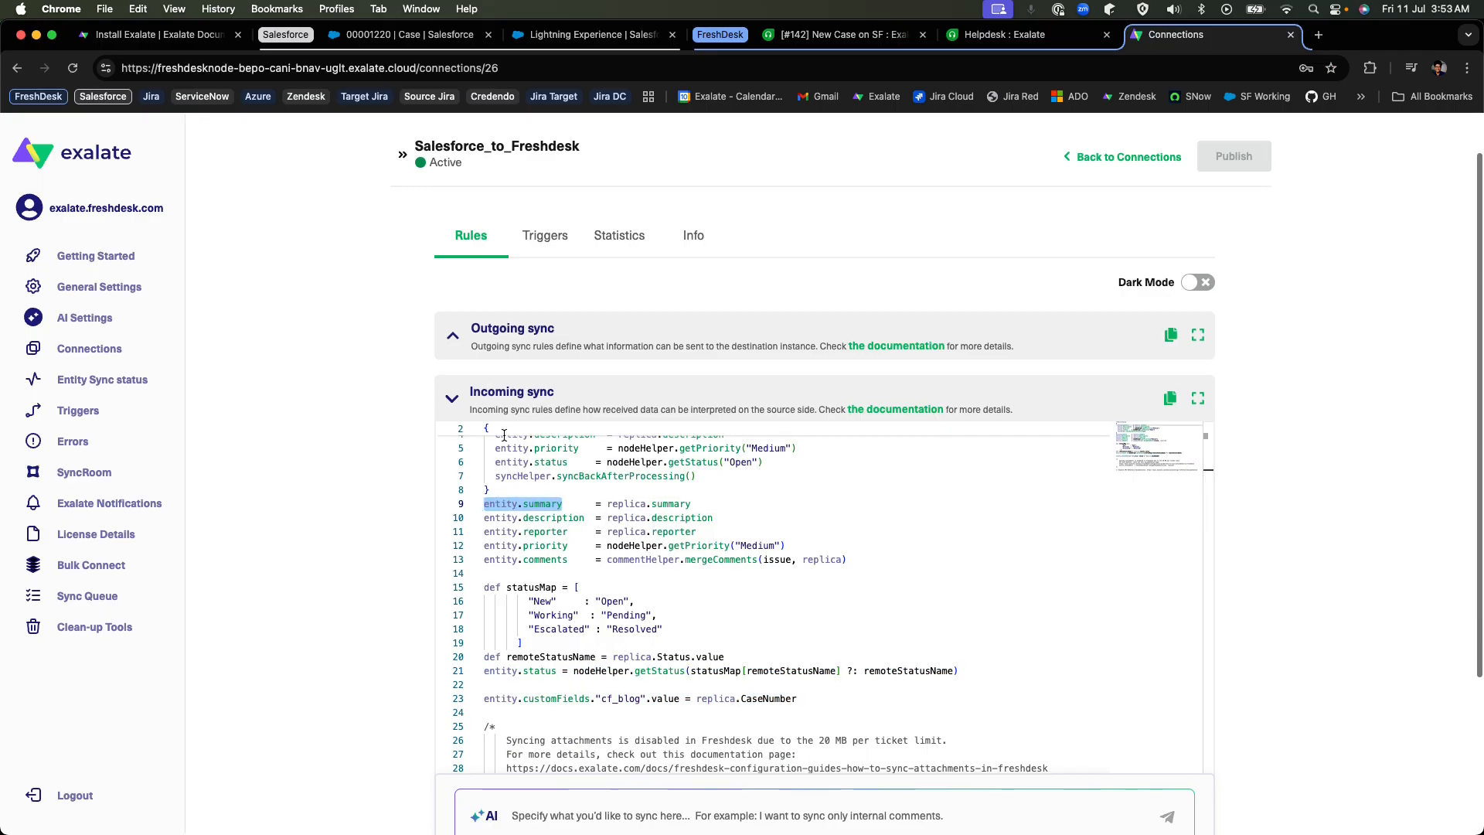
pyautogui.click(378, 517)
pyautogui.scroll(2, 378, 518)
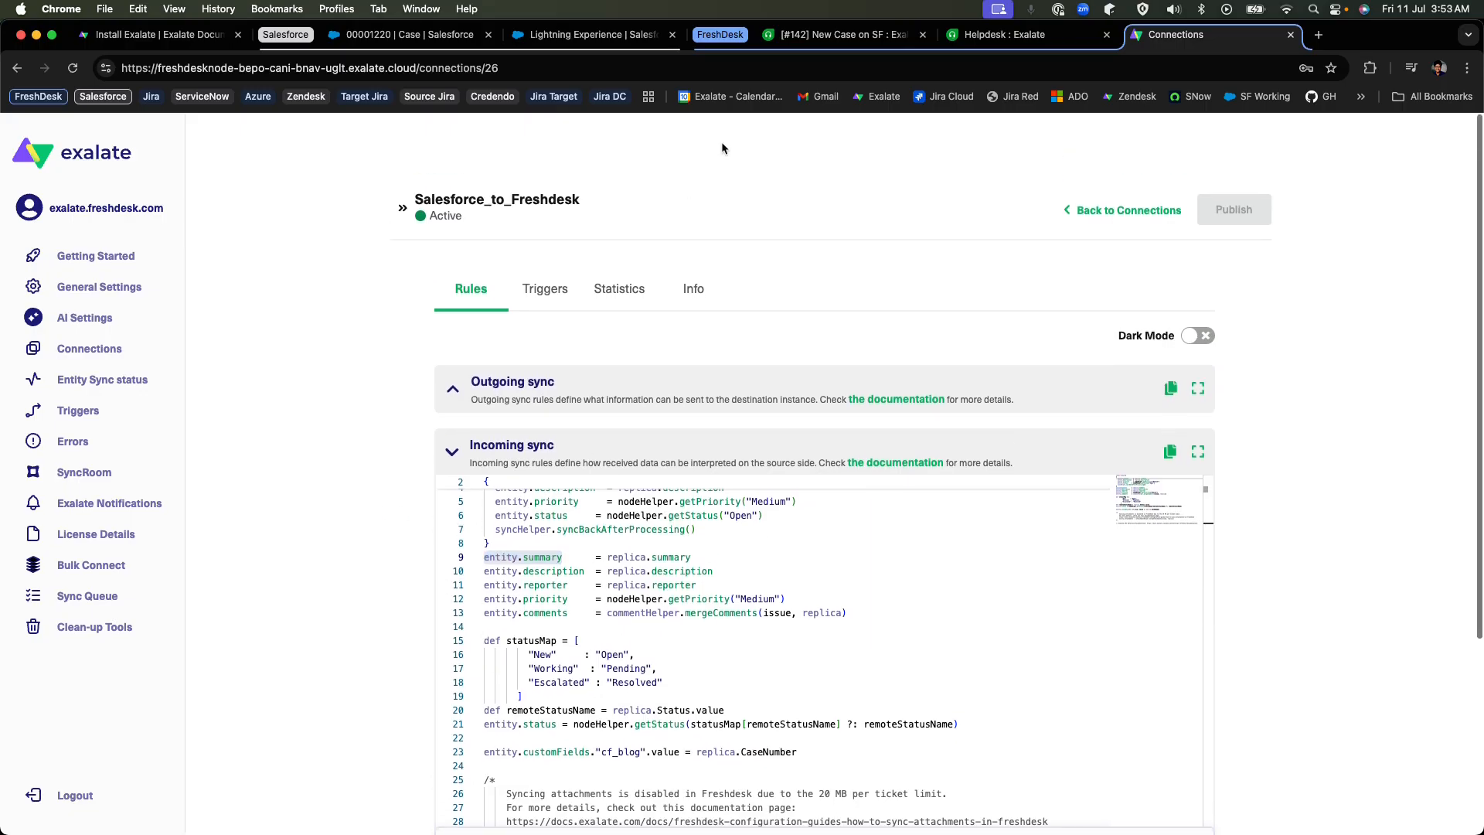
# Switch to the Freshdesk ticket New Case on SF, reload it and examine its conversation, status, remote ticket number and remaining properties.
pyautogui.click(834, 46)
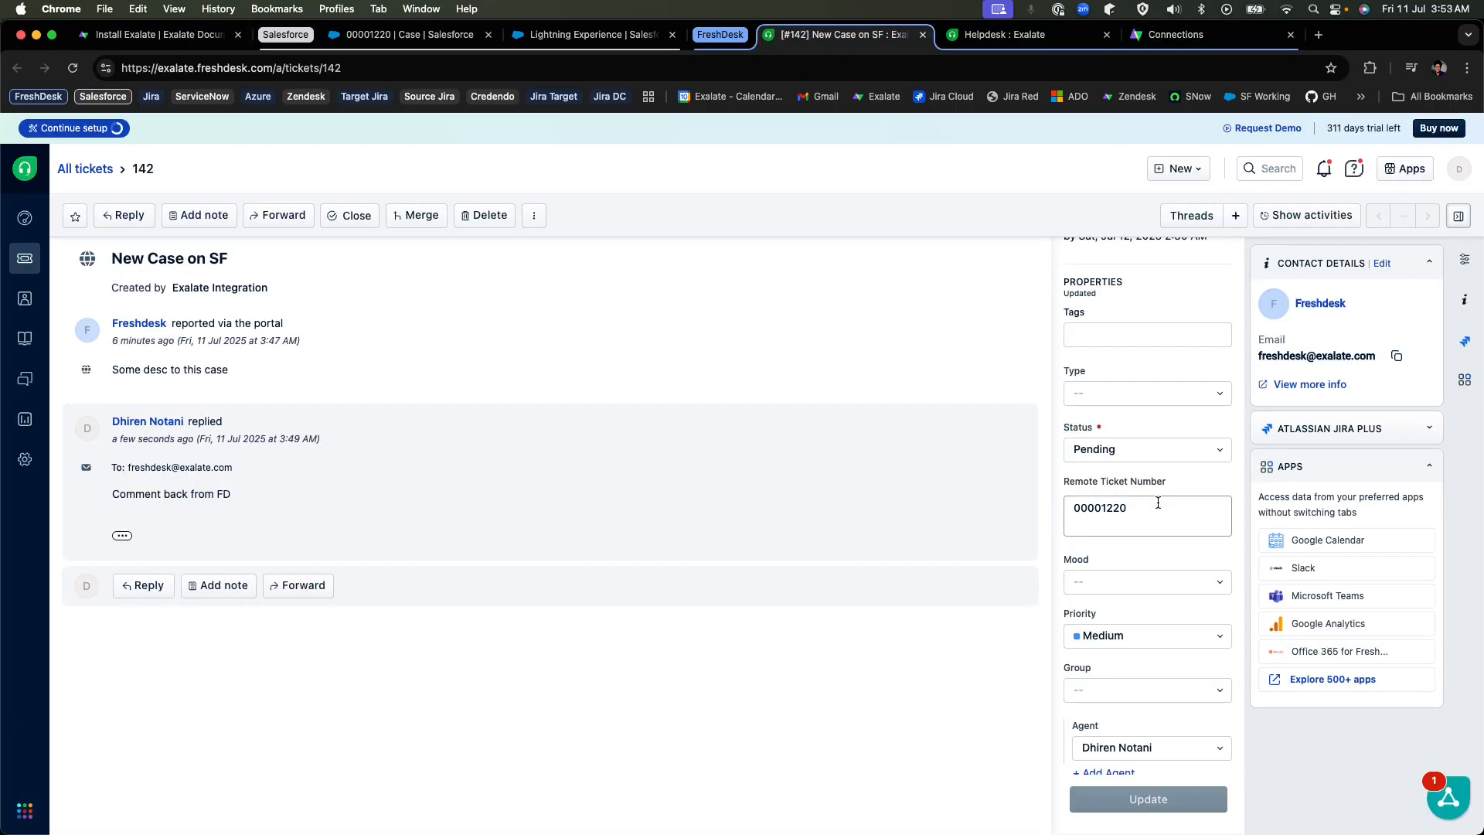
pyautogui.scroll(1, 1056, 365)
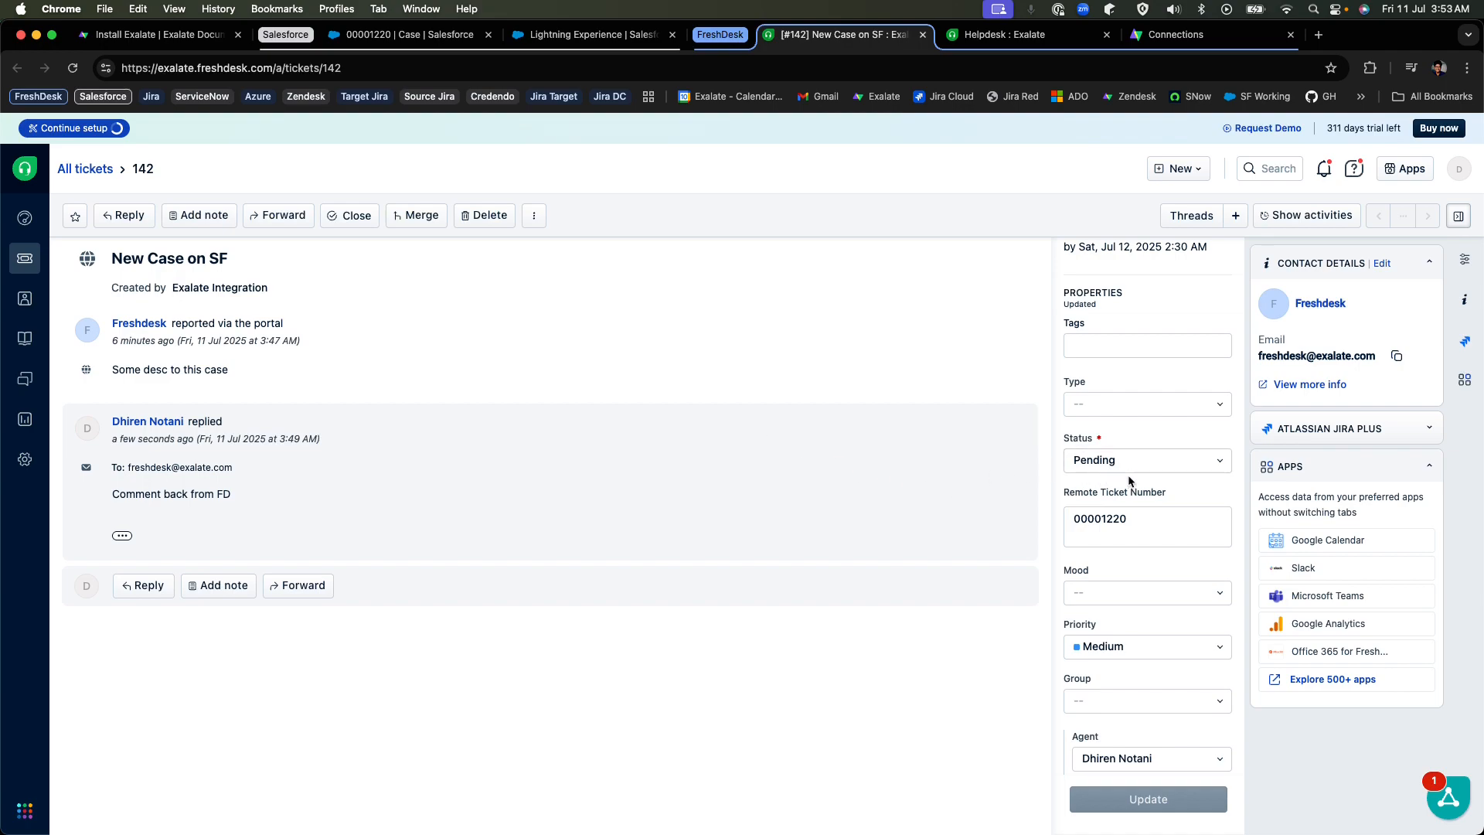
pyautogui.scroll(1, 1148, 538)
pyautogui.scroll(2, 1148, 537)
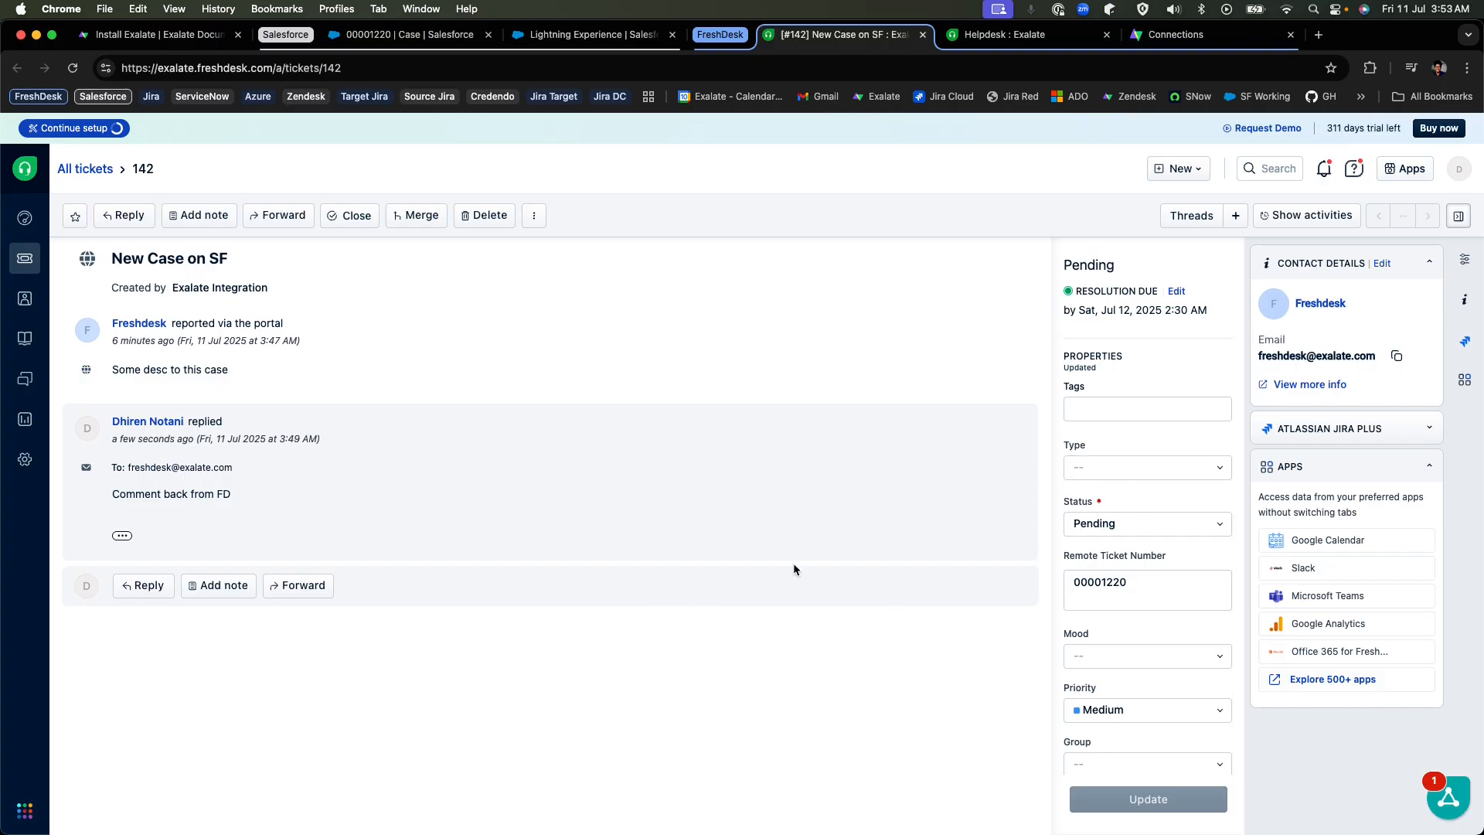
pyautogui.press('super+r')
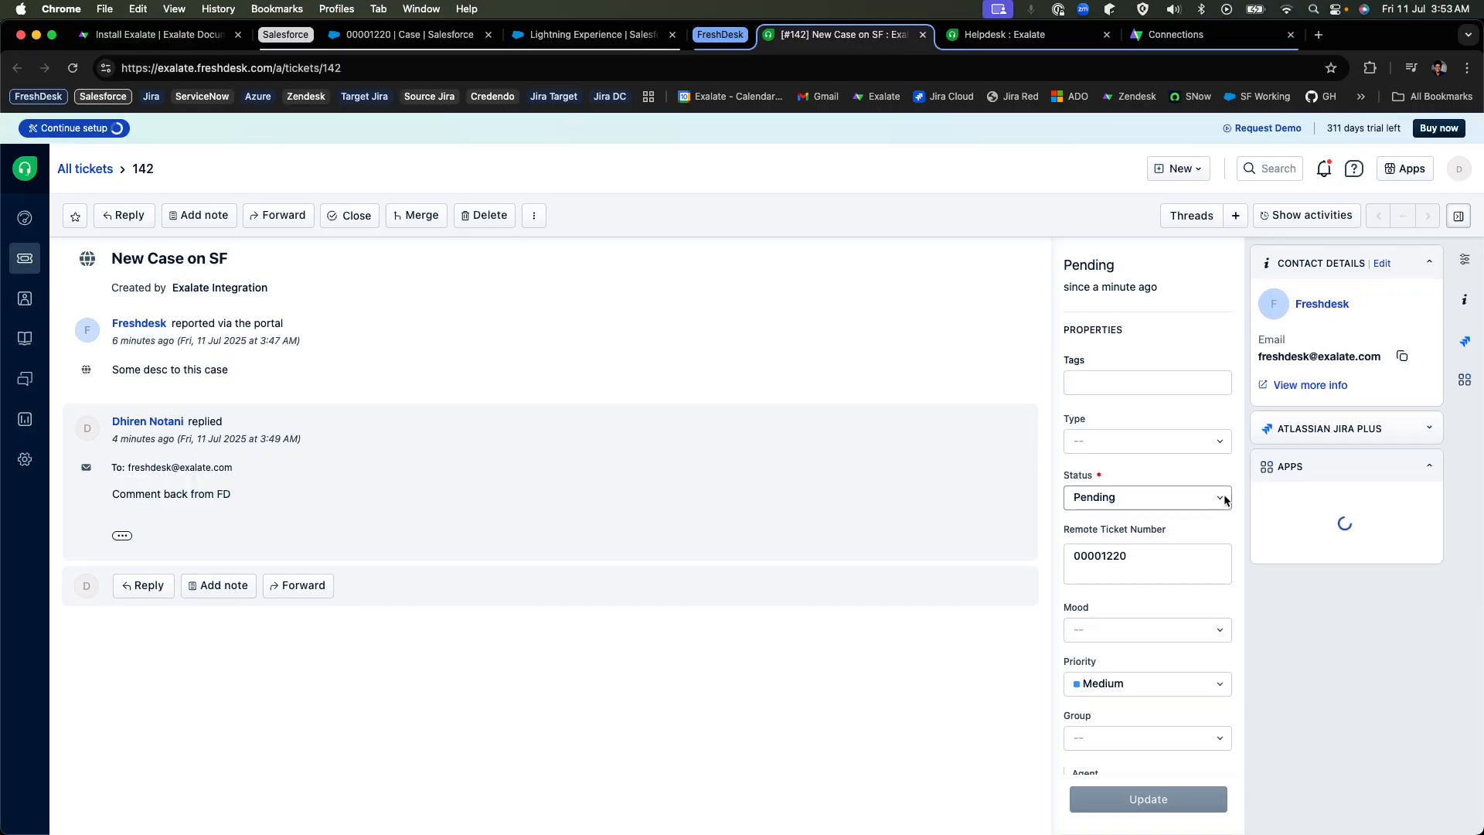
pyautogui.scroll(-5, 1225, 500)
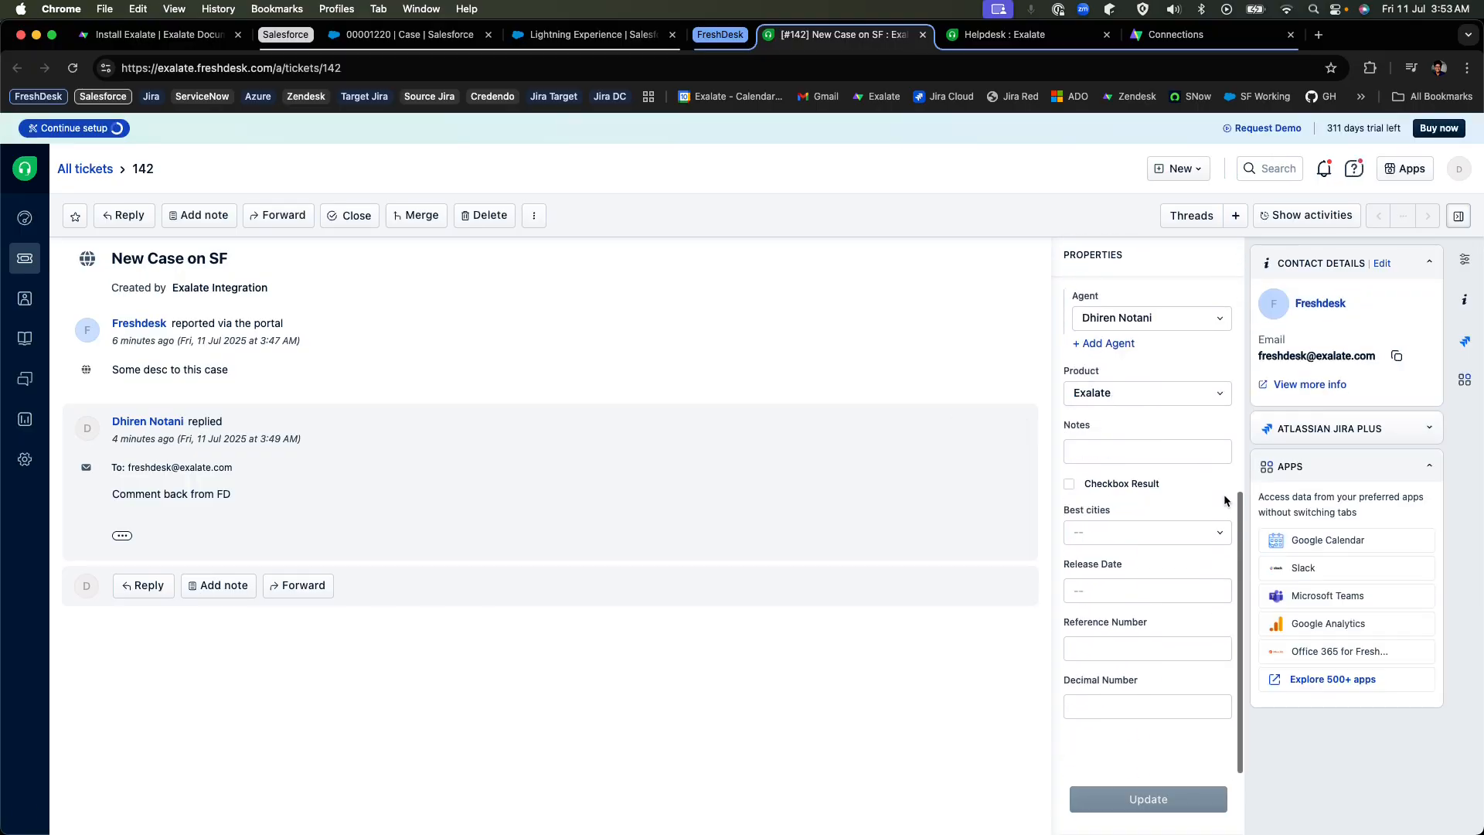
pyautogui.scroll(5, 1159, 480)
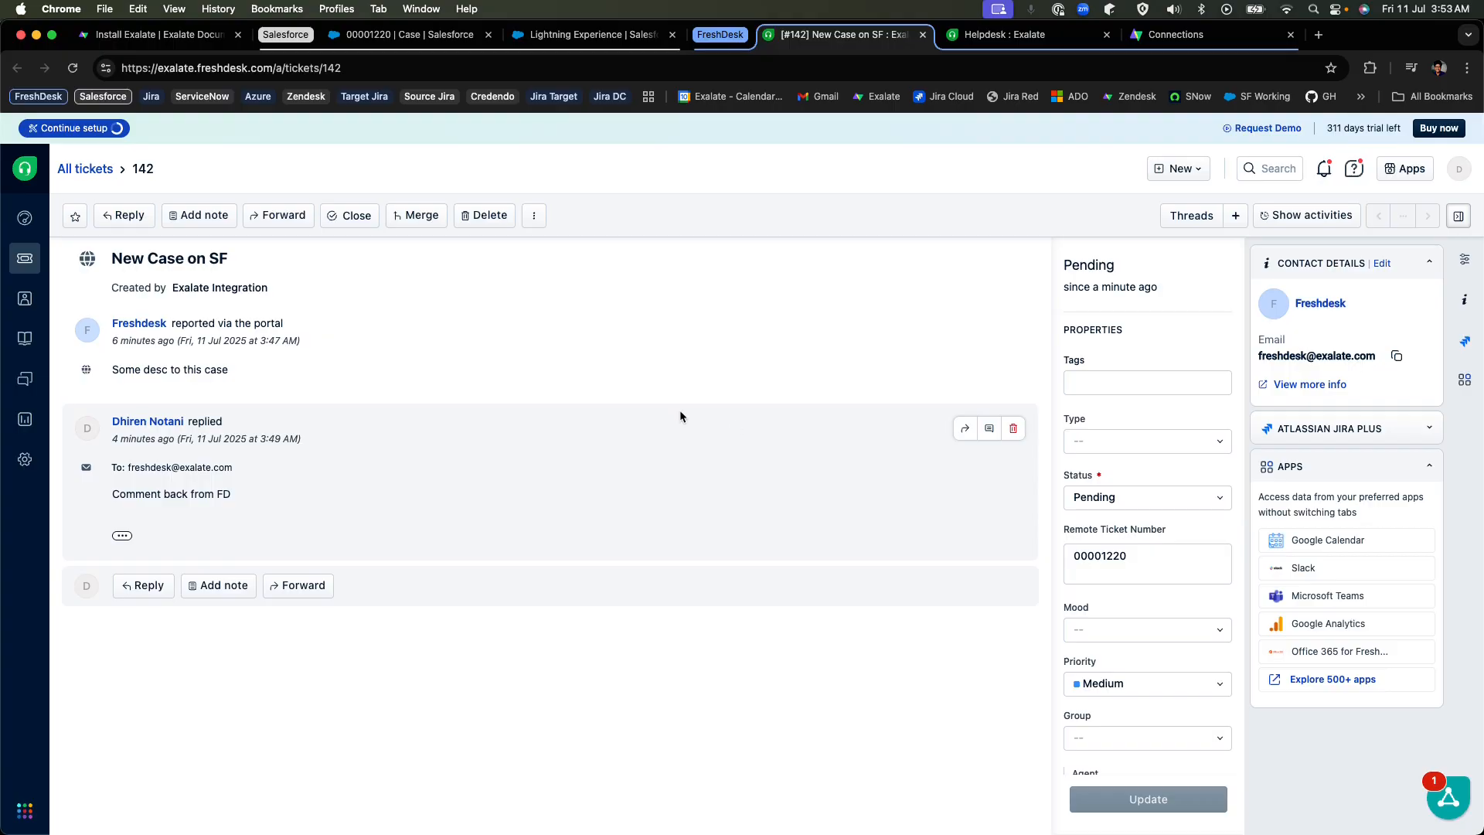